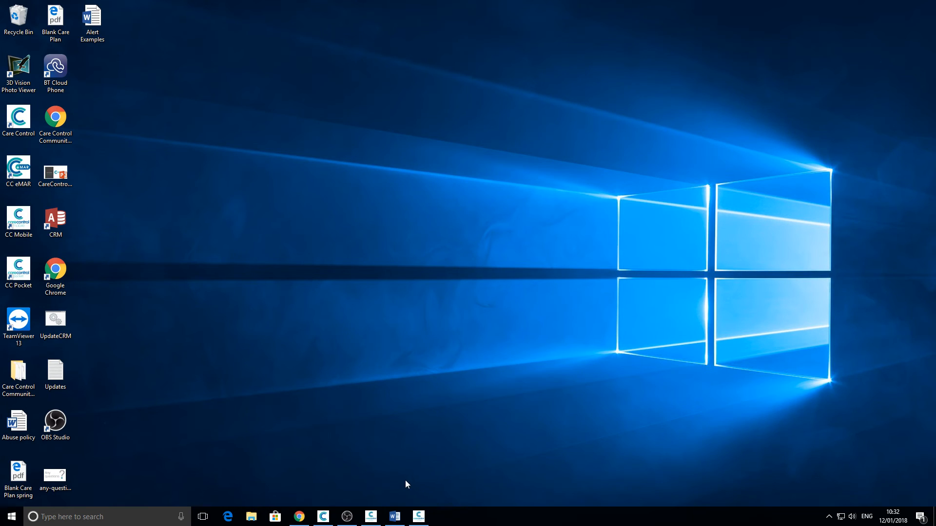
Step: Switch between the Care Control website, the desktop and the recording software windows
{"action": "left_click", "coordinate": [299, 517]}
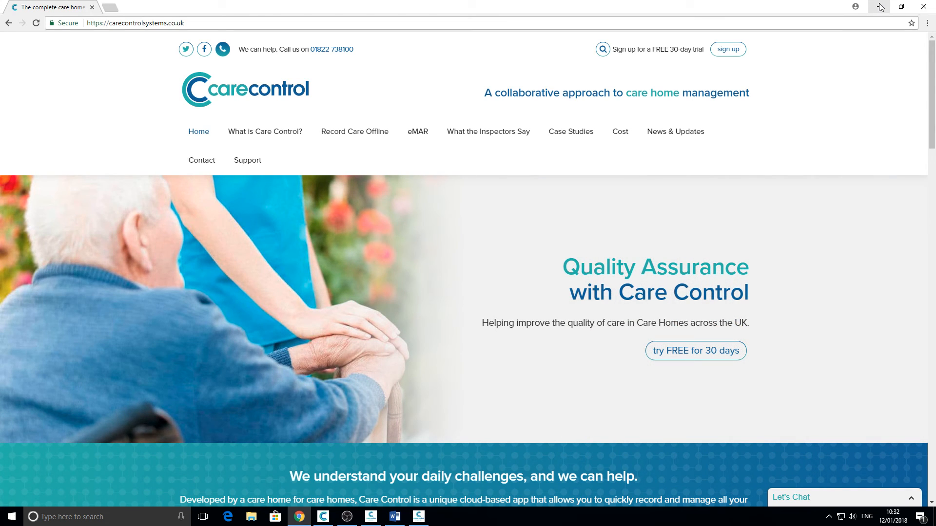
{"action": "left_click", "coordinate": [880, 7]}
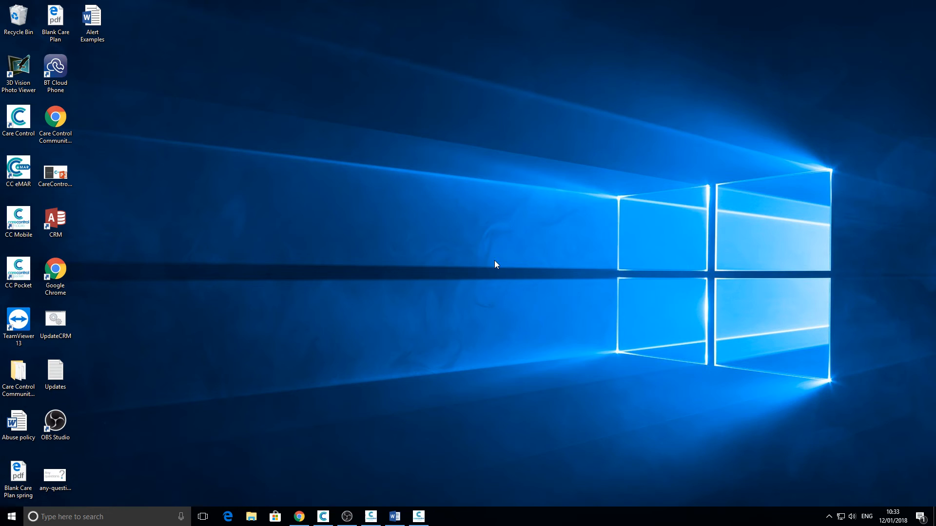
{"action": "left_click", "coordinate": [347, 517]}
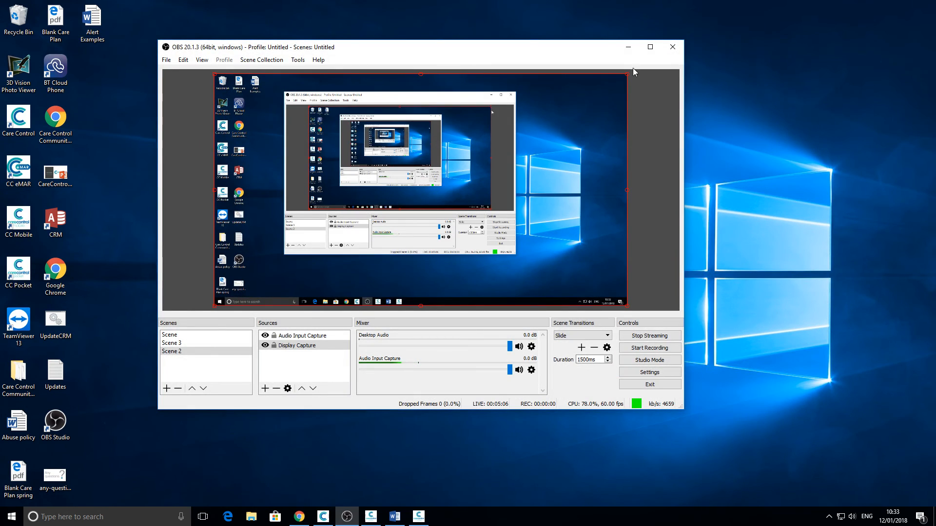
{"action": "left_click", "coordinate": [628, 46]}
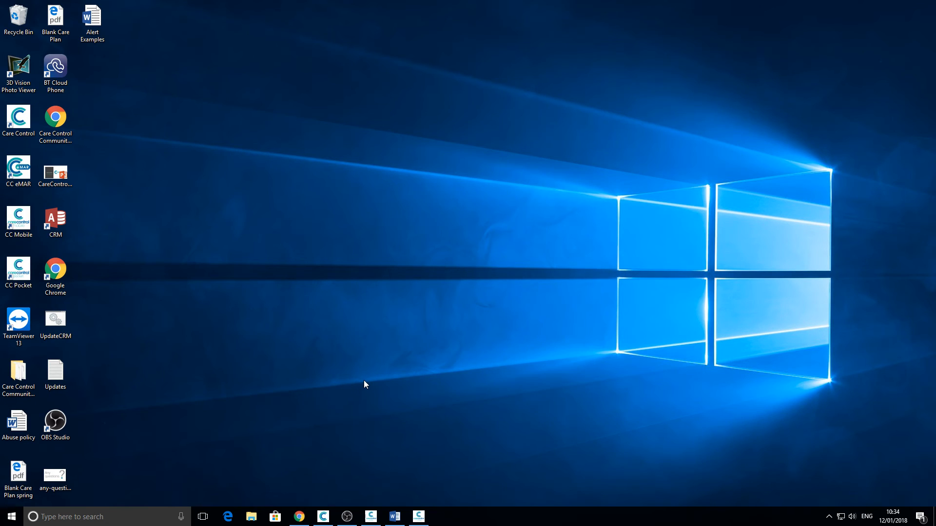
Step: Bring back Care Control and open Manage Menus from the Communication Area
{"action": "left_click", "coordinate": [328, 520]}
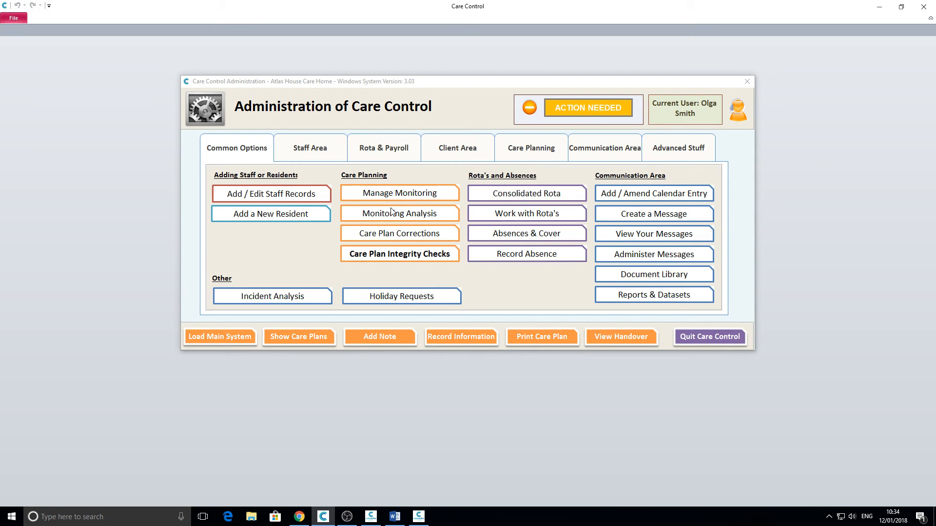
{"action": "left_click", "coordinate": [613, 151]}
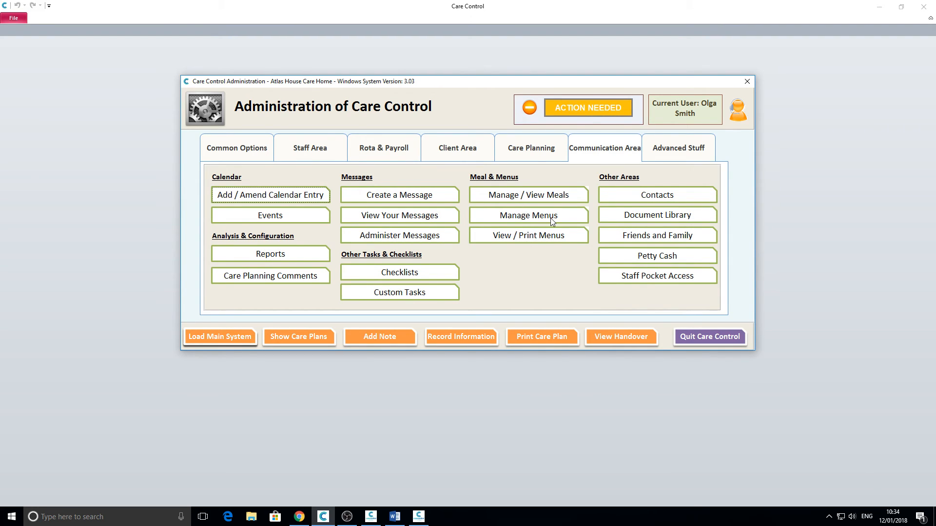
{"action": "left_click", "coordinate": [515, 217]}
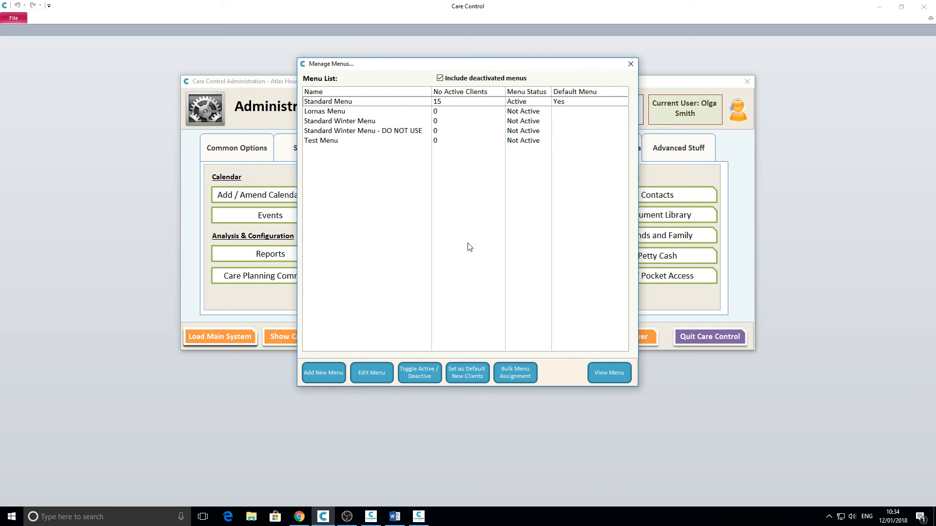
Step: Create Test Menu 2 described as 'This is a test menu' and open it for amending
{"action": "left_click", "coordinate": [315, 376]}
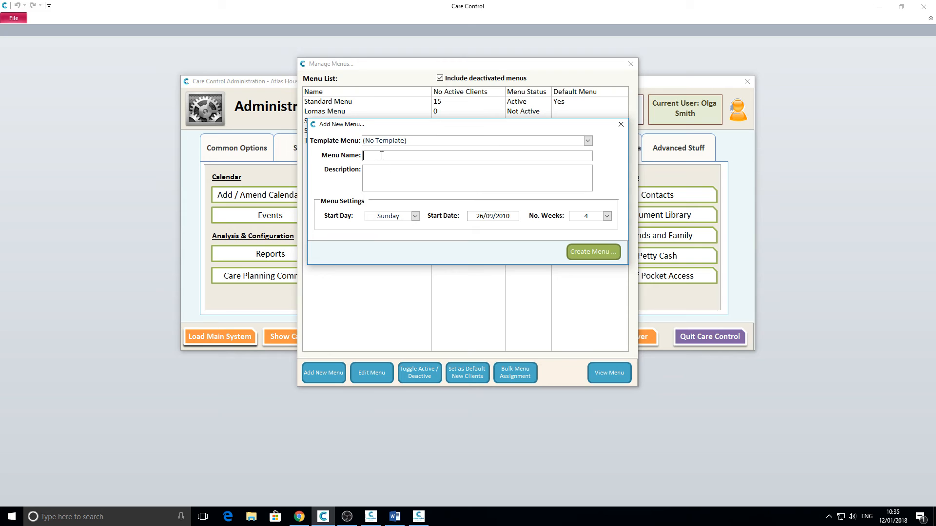
{"action": "type", "text": "This is a test menu"}
{"action": "left_click", "coordinate": [585, 256]}
{"action": "left_click", "coordinate": [495, 295]}
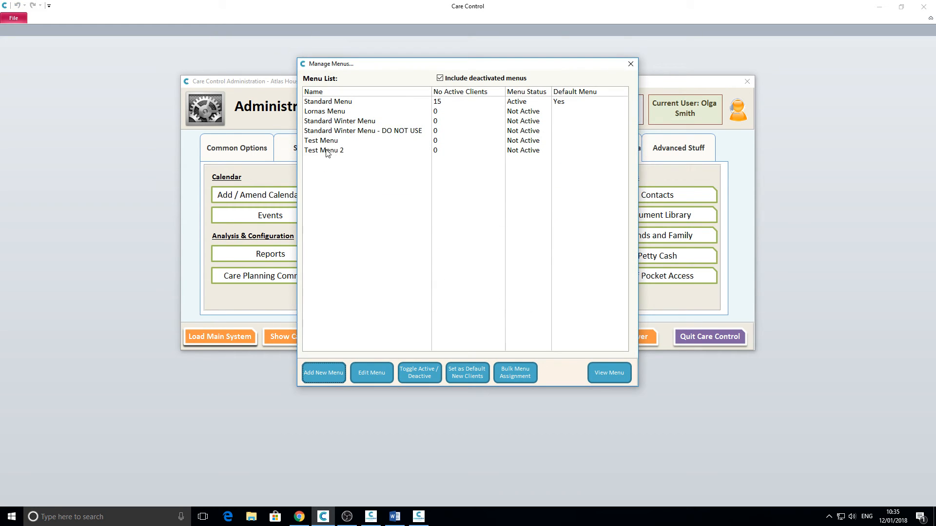
{"action": "left_click", "coordinate": [326, 153]}
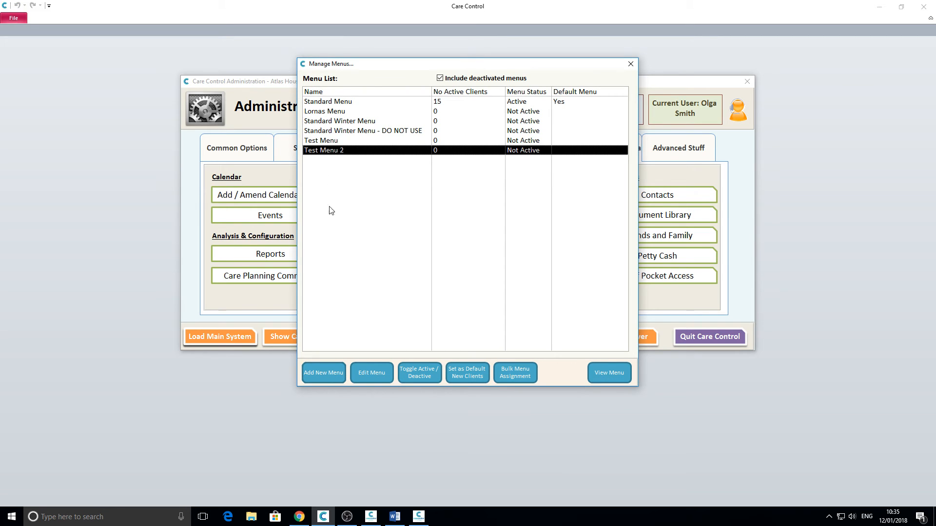
{"action": "left_click", "coordinate": [369, 374]}
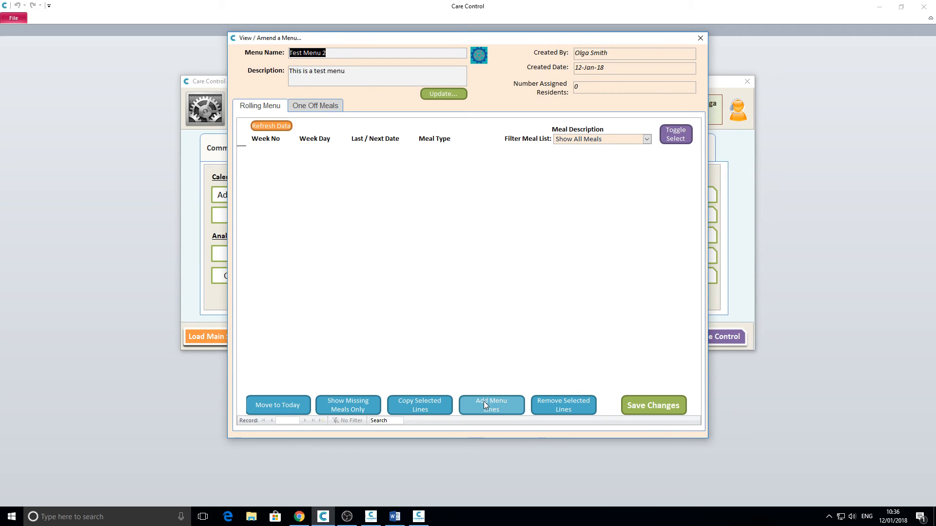
Step: Add three Breakfast lines for Monday of week 1 to Test Menu 2
{"action": "left_click", "coordinate": [489, 408]}
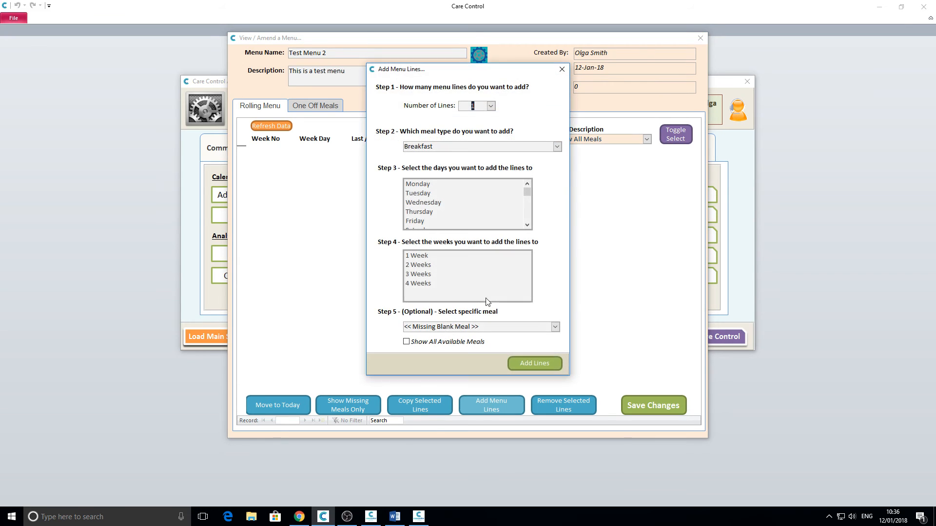
{"action": "left_click", "coordinate": [491, 106]}
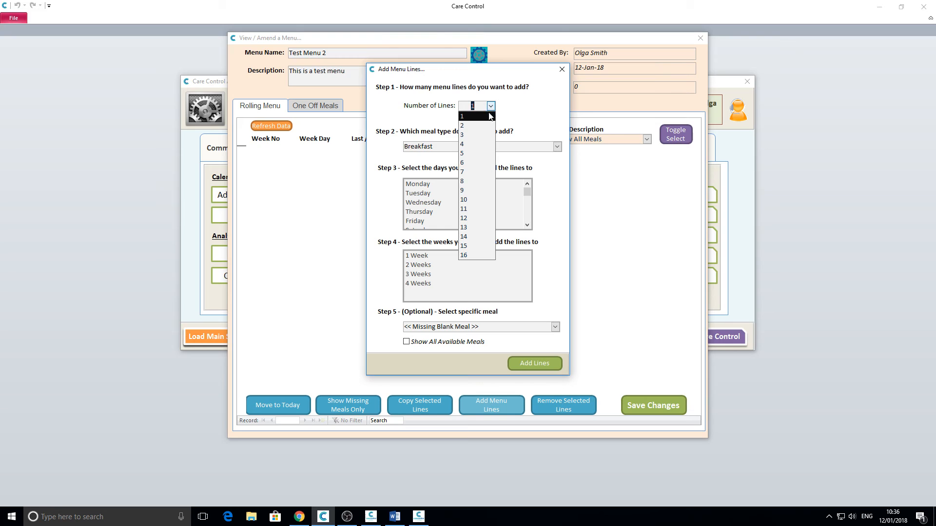
{"action": "left_click", "coordinate": [471, 135]}
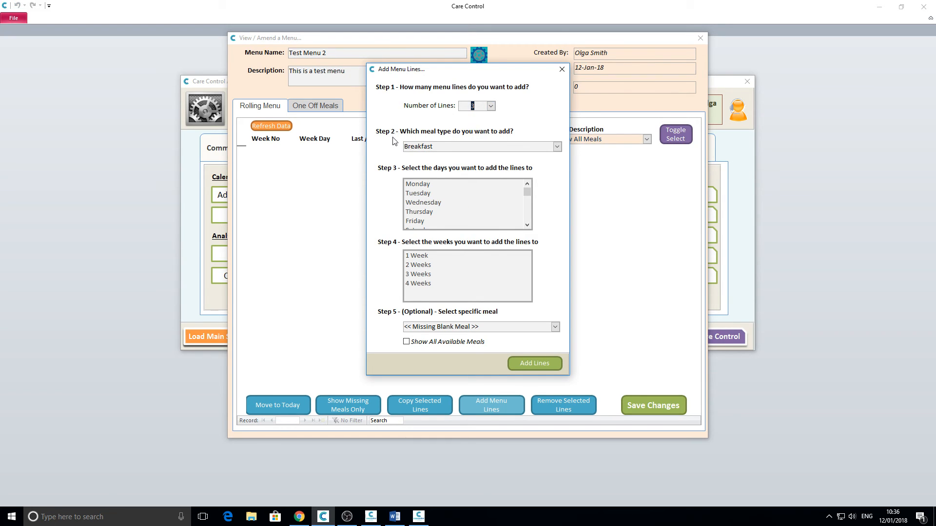
{"action": "left_click", "coordinate": [557, 147]}
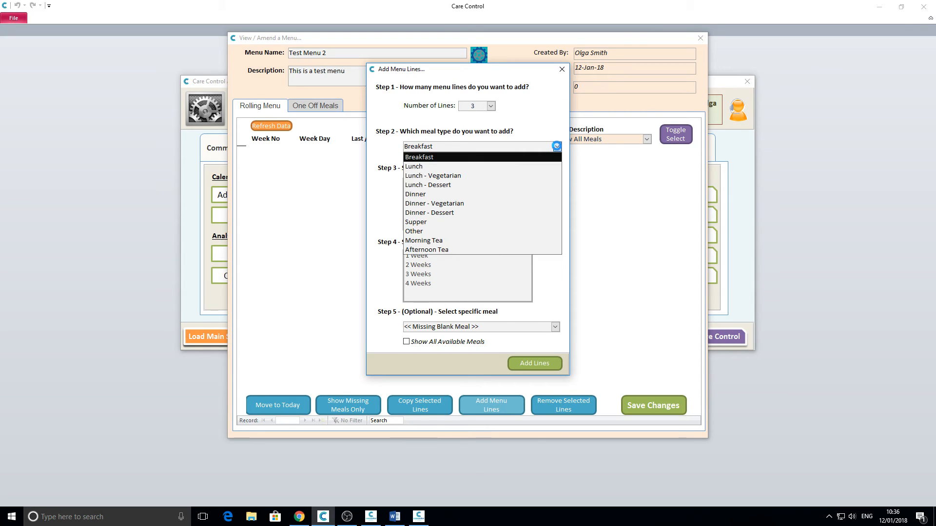
{"action": "left_click", "coordinate": [557, 147]}
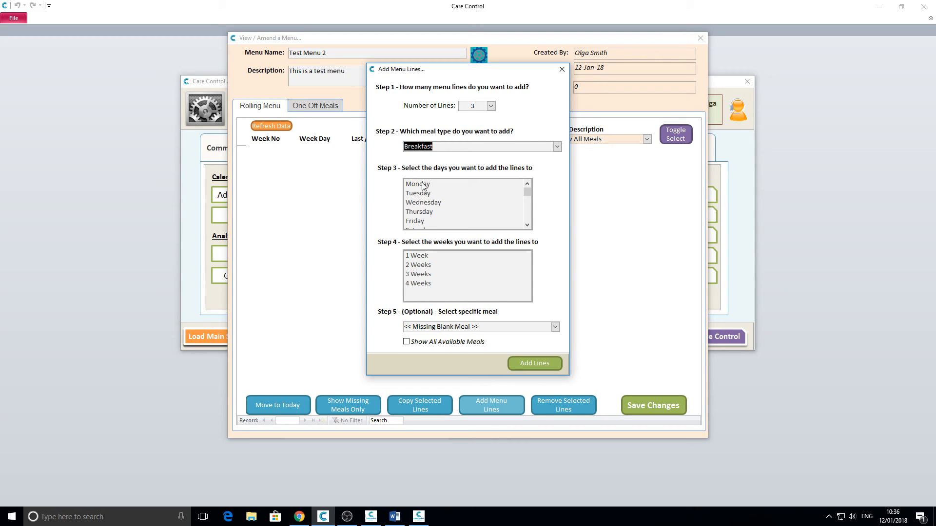
{"action": "left_click", "coordinate": [422, 186]}
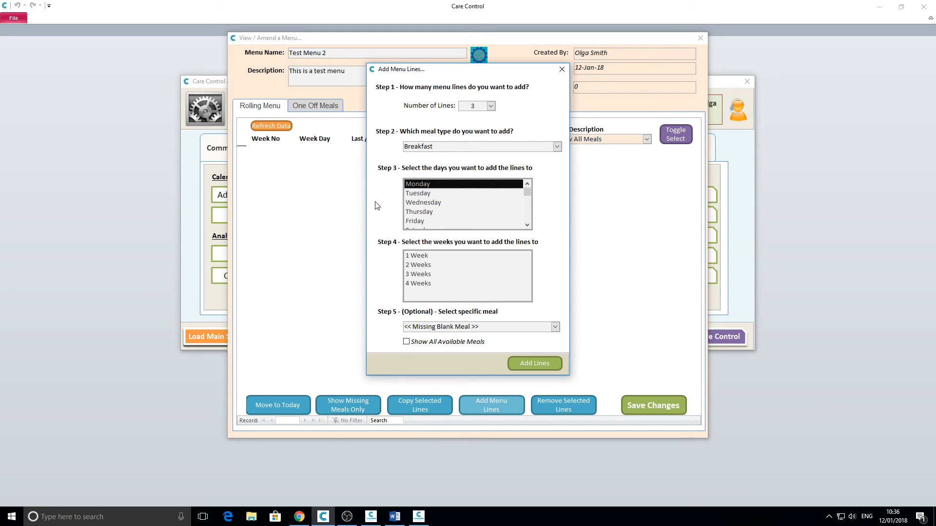
{"action": "left_click", "coordinate": [418, 258]}
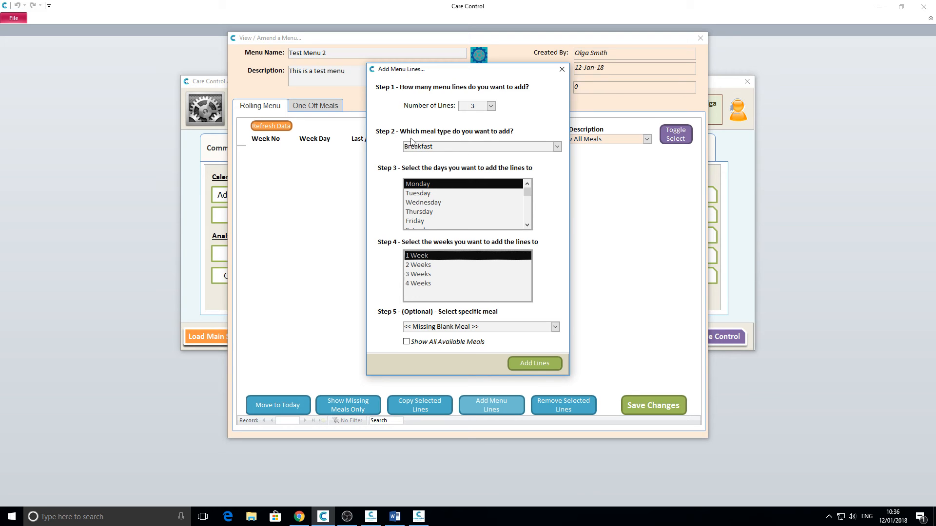
{"action": "left_click", "coordinate": [529, 364]}
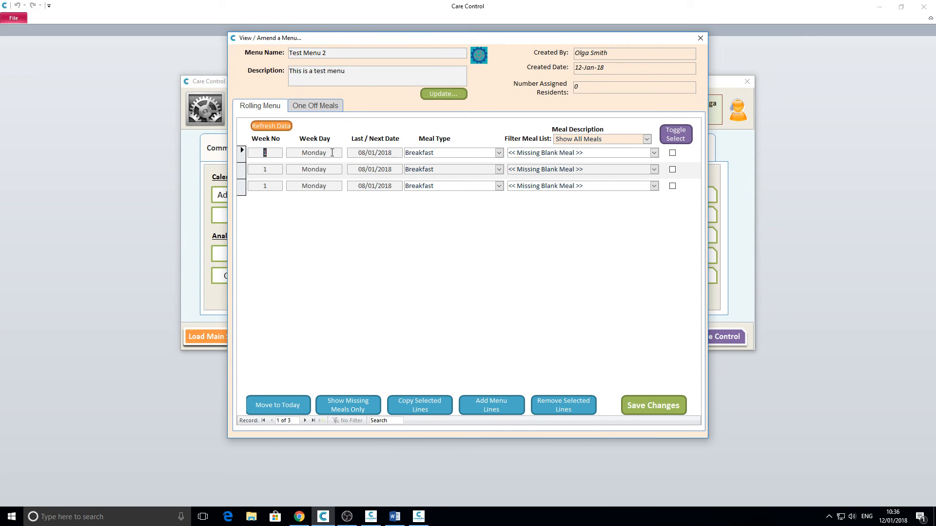
Step: Filter meals to Breakfast, set the lines to Bacon and Eggs, Boiled Egg, Cheerios, and save
{"action": "left_click", "coordinate": [653, 153]}
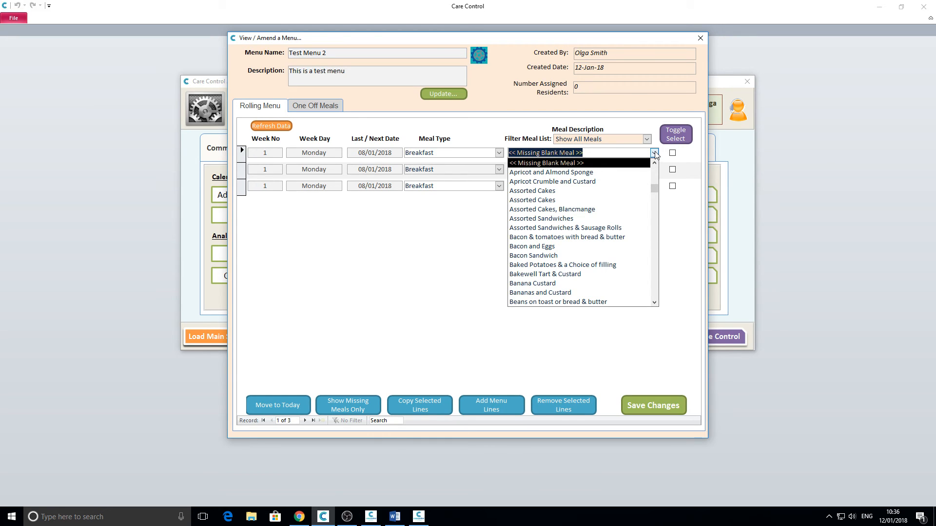
{"action": "left_click", "coordinate": [653, 153]}
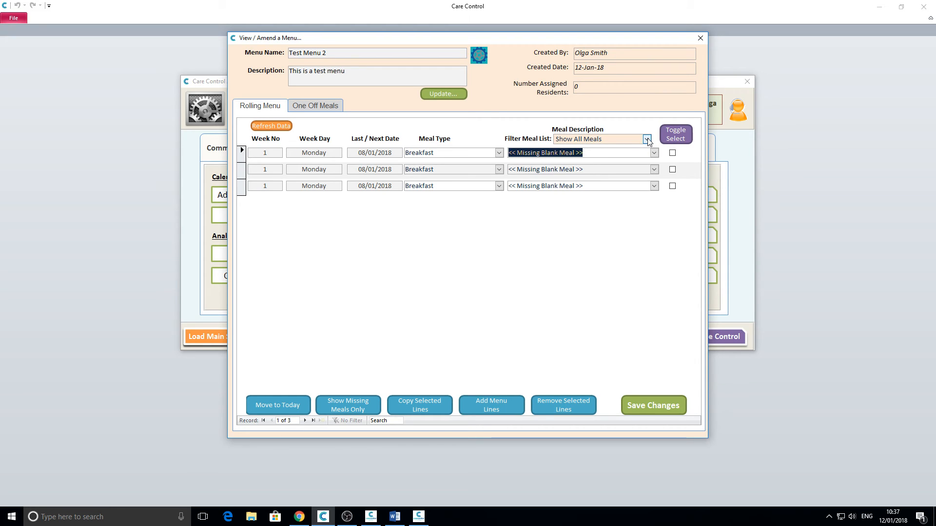
{"action": "left_click", "coordinate": [647, 140]}
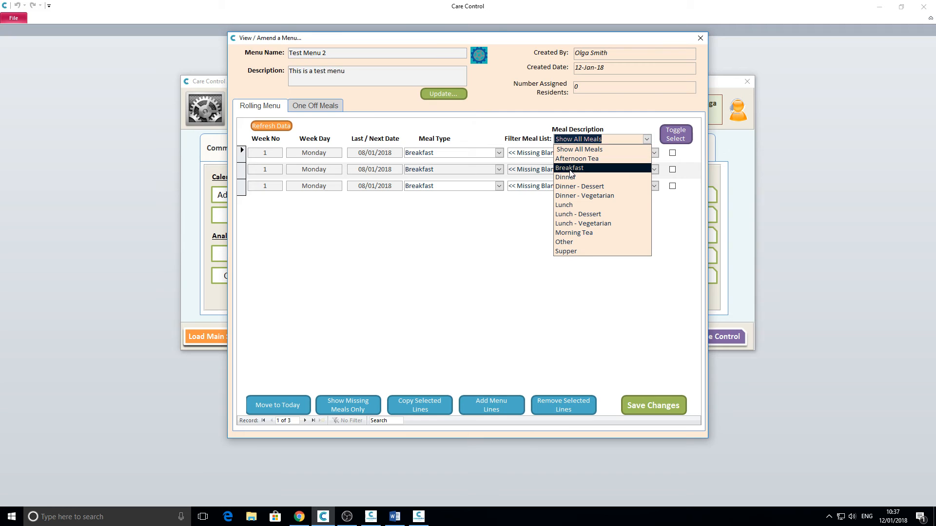
{"action": "left_click", "coordinate": [570, 169]}
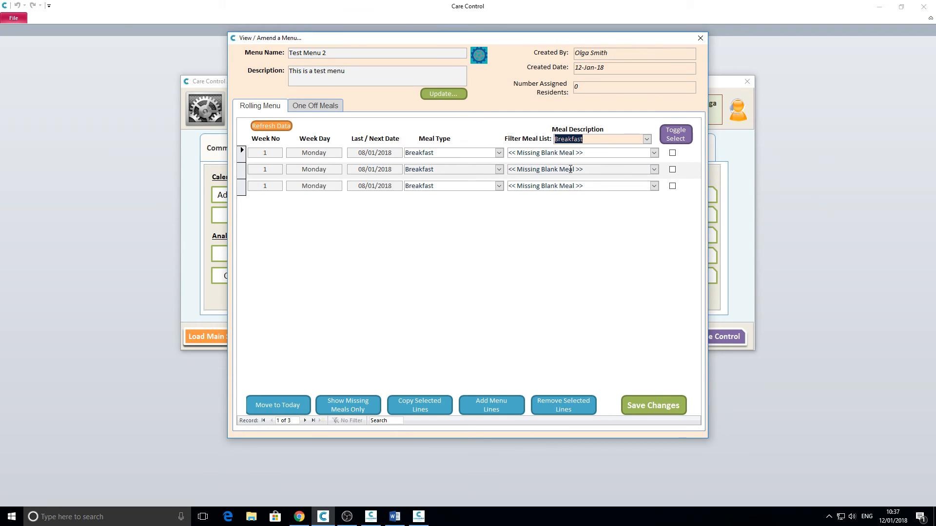
{"action": "left_click", "coordinate": [653, 153]}
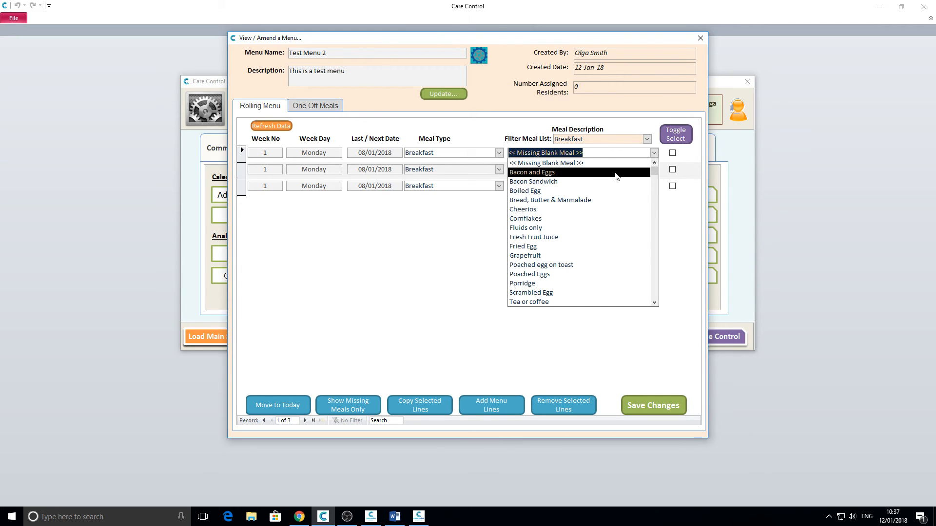
{"action": "left_click", "coordinate": [574, 172]}
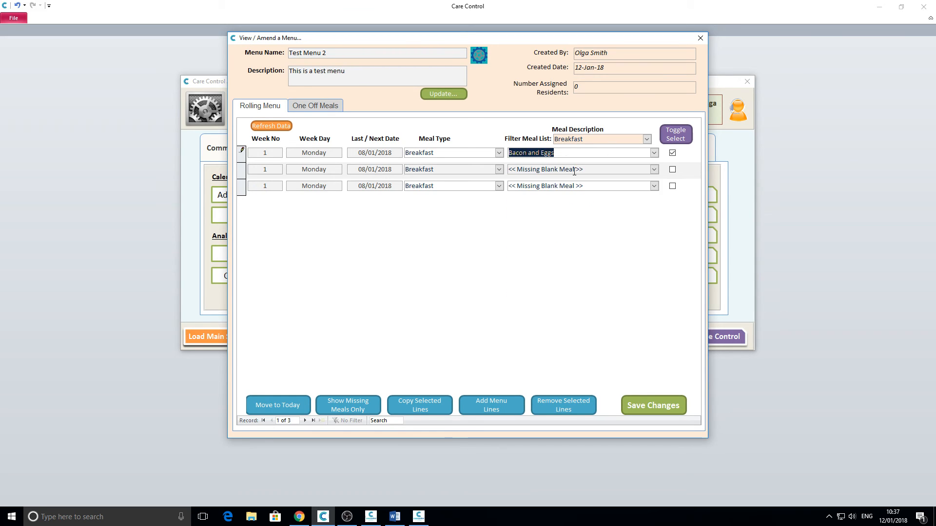
{"action": "left_click", "coordinate": [652, 170]}
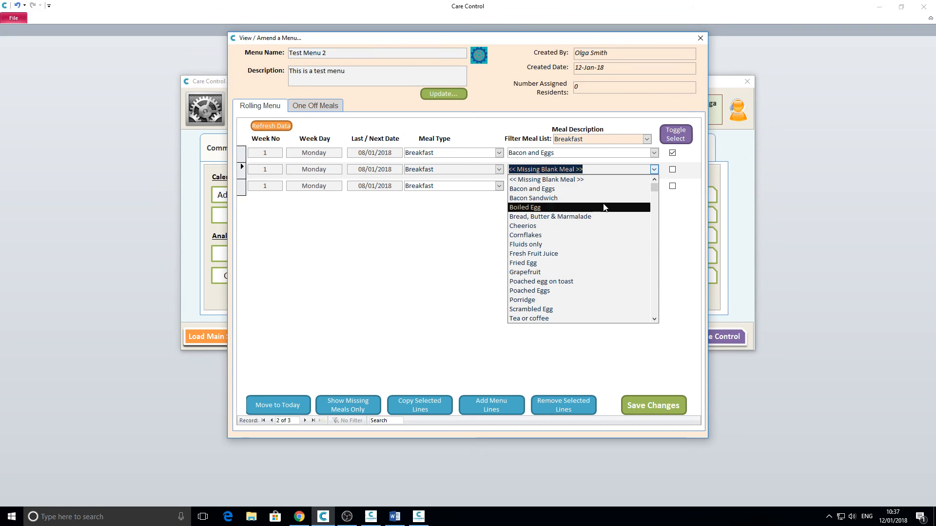
{"action": "left_click", "coordinate": [603, 207]}
{"action": "left_click", "coordinate": [654, 186]}
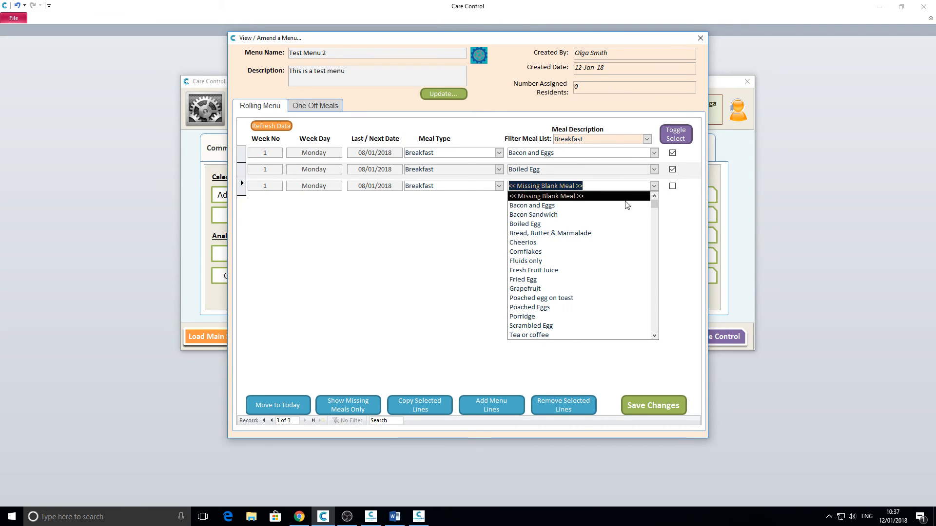
{"action": "left_click", "coordinate": [586, 243]}
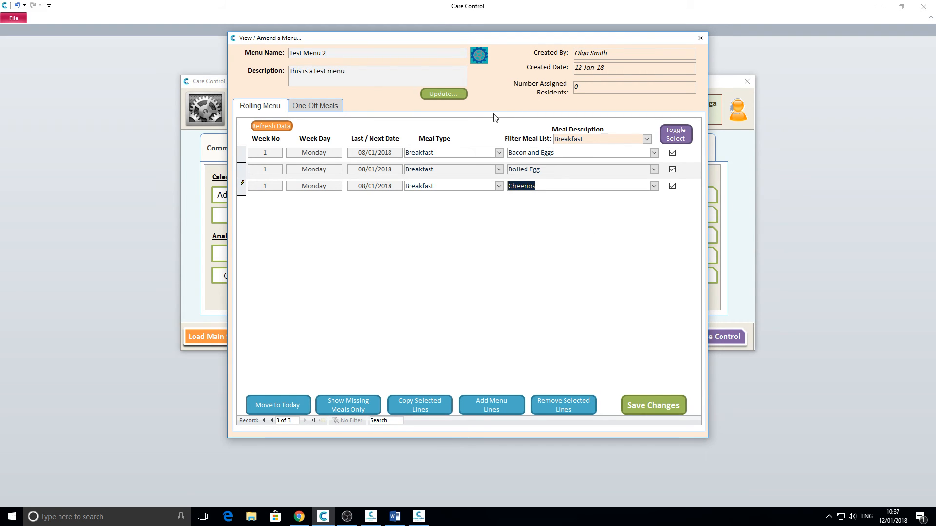
{"action": "left_click", "coordinate": [636, 404]}
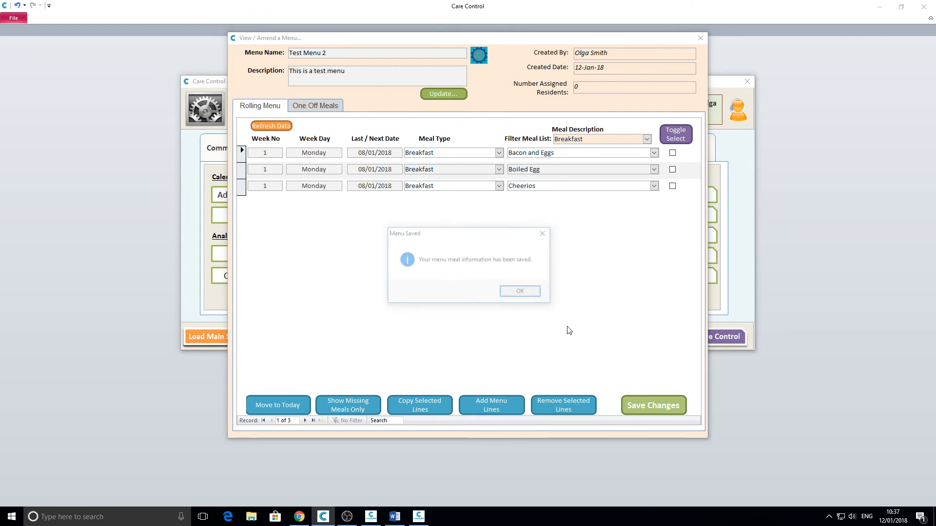
Step: Select all three breakfast lines and choose weeks 2, 3 and 4 as copy targets
{"action": "left_click", "coordinate": [520, 294]}
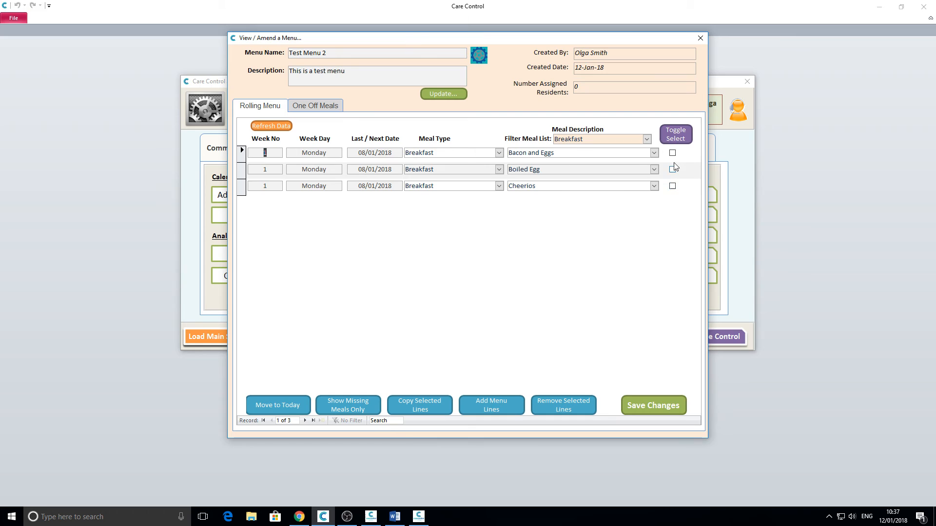
{"action": "left_click", "coordinate": [680, 133]}
{"action": "left_click", "coordinate": [404, 407]}
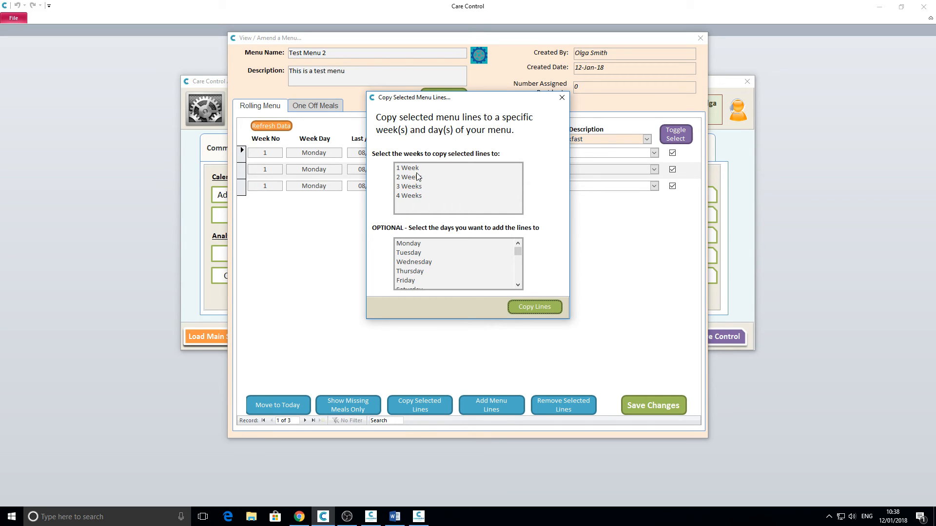
{"action": "left_click", "coordinate": [414, 178]}
{"action": "left_click", "coordinate": [412, 188]}
{"action": "left_click", "coordinate": [413, 197]}
Step: Copy the selected lines to Tuesday through Sunday
{"action": "left_click", "coordinate": [421, 255]}
{"action": "left_click", "coordinate": [420, 262]}
{"action": "left_click", "coordinate": [417, 271]}
{"action": "left_click", "coordinate": [413, 280]}
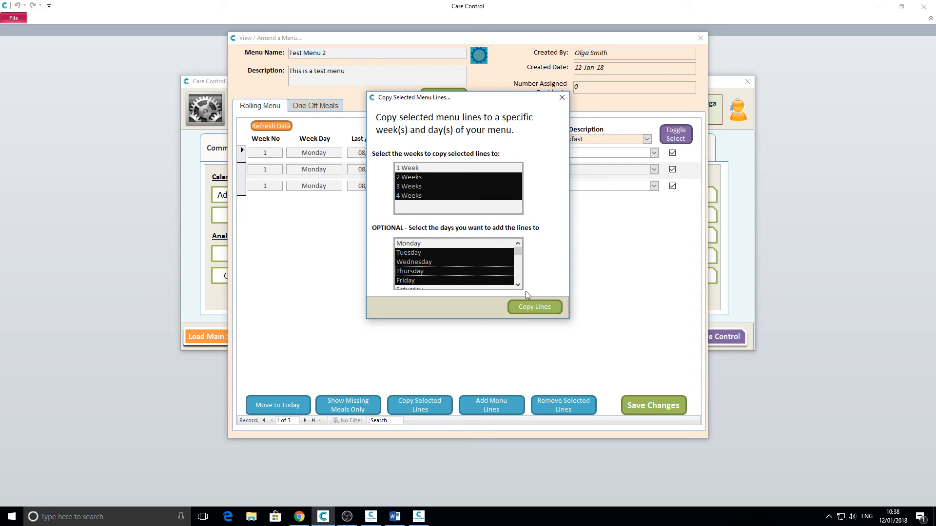
{"action": "scroll", "coordinate": [506, 280], "scroll_direction": "down", "scroll_amount": 2}
{"action": "left_click", "coordinate": [411, 272]}
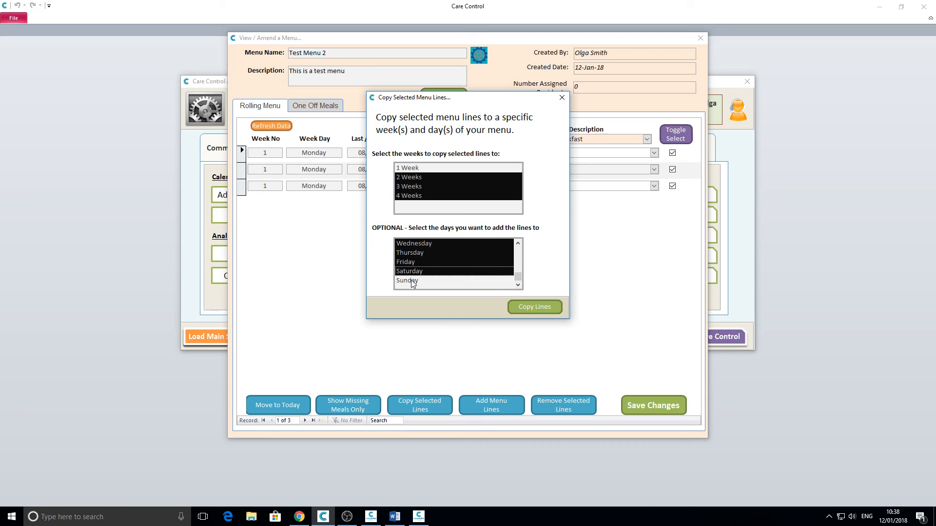
{"action": "left_click", "coordinate": [410, 281]}
{"action": "left_click", "coordinate": [530, 307]}
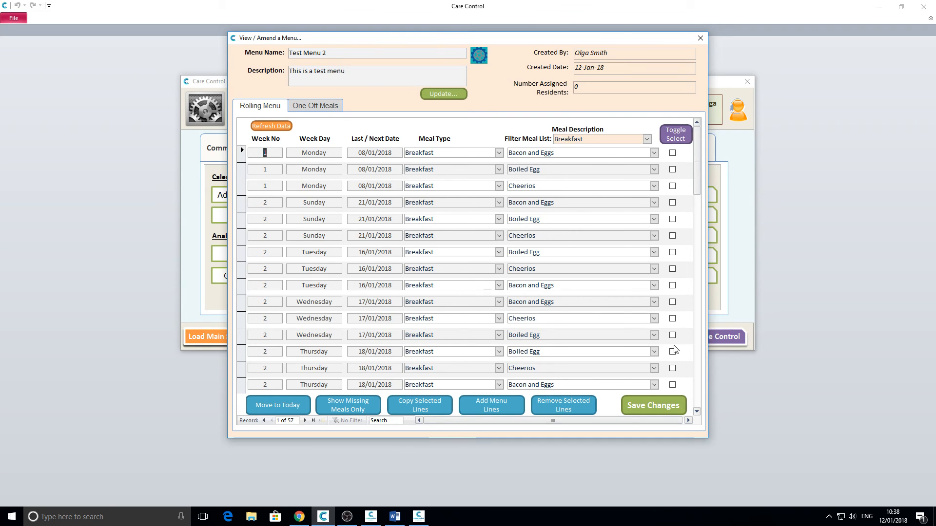
Step: Scroll through the rolling menu to review the 57 copied lines
{"action": "left_click", "coordinate": [697, 375]}
{"action": "left_click", "coordinate": [699, 380]}
{"action": "left_click_drag", "start_coordinate": [700, 383], "coordinate": [709, 278]}
{"action": "left_click_drag", "start_coordinate": [711, 246], "coordinate": [710, 167]}
{"action": "right_click", "coordinate": [312, 187]}
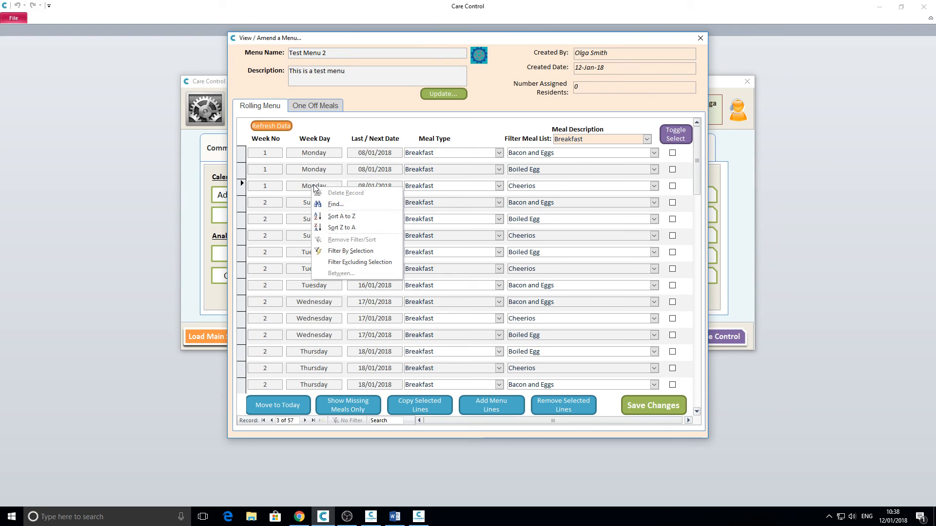
{"action": "left_click", "coordinate": [361, 251]}
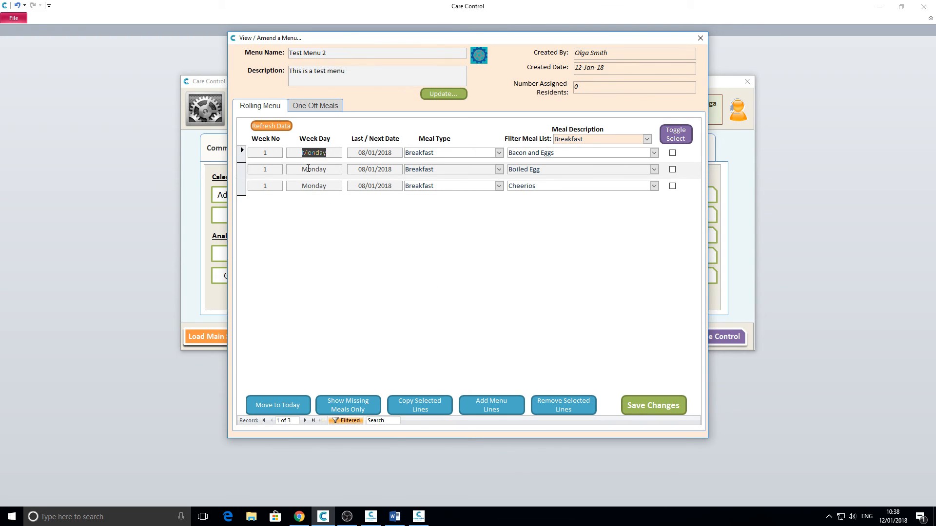
{"action": "right_click", "coordinate": [313, 153]}
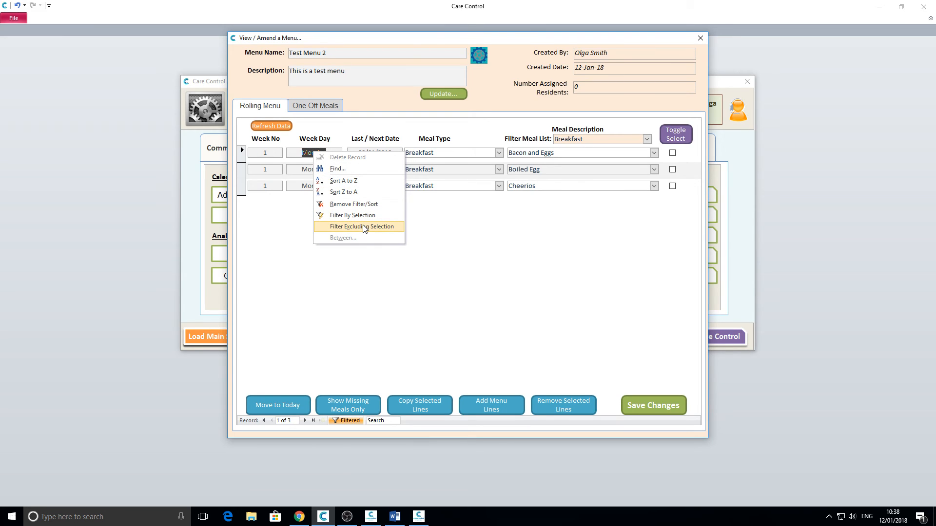
{"action": "left_click", "coordinate": [339, 420]}
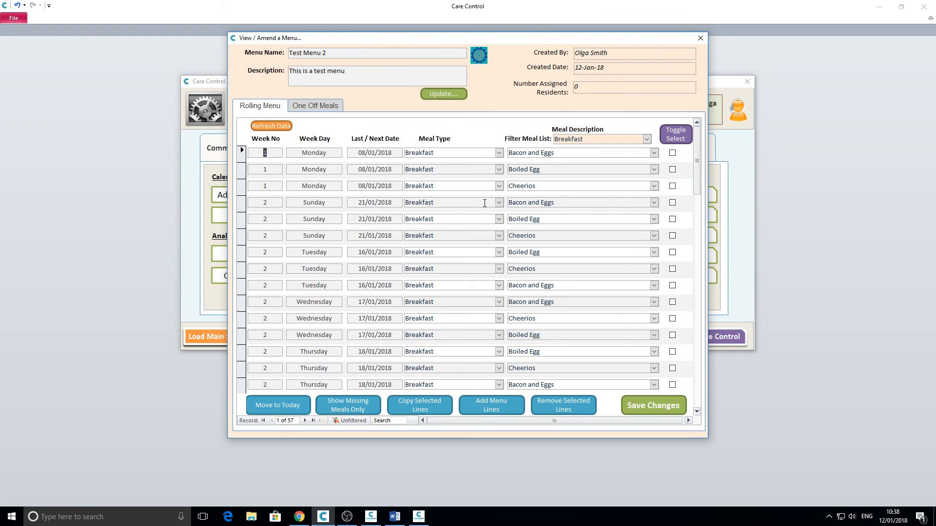
{"action": "left_click", "coordinate": [312, 106]}
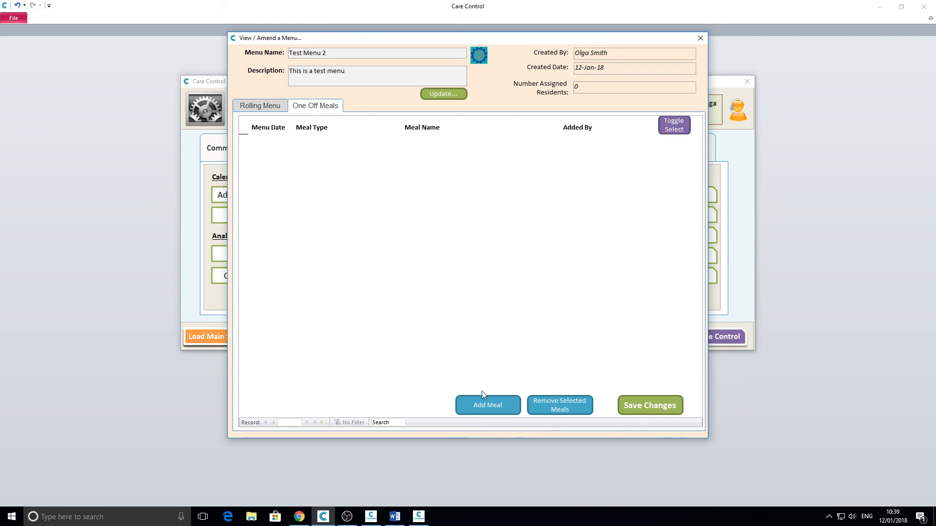
{"action": "left_click", "coordinate": [490, 409]}
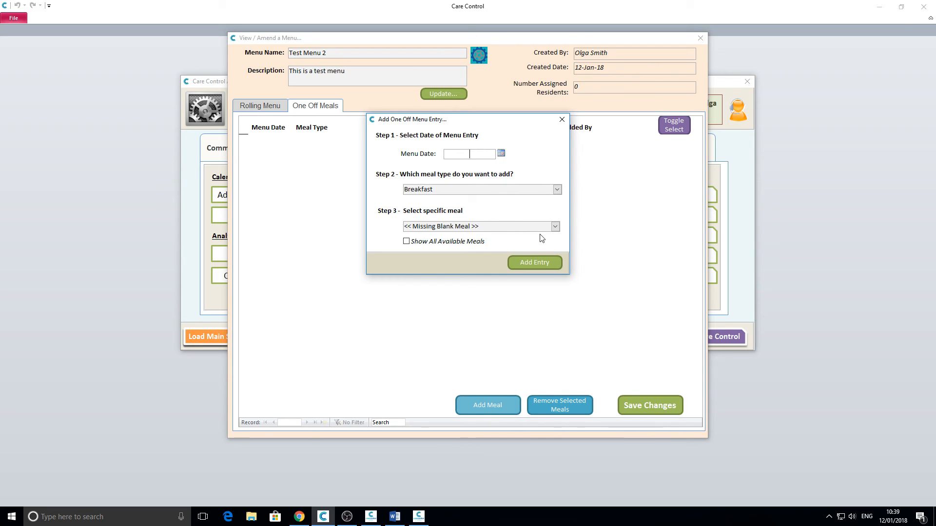
{"action": "left_click", "coordinate": [562, 119]}
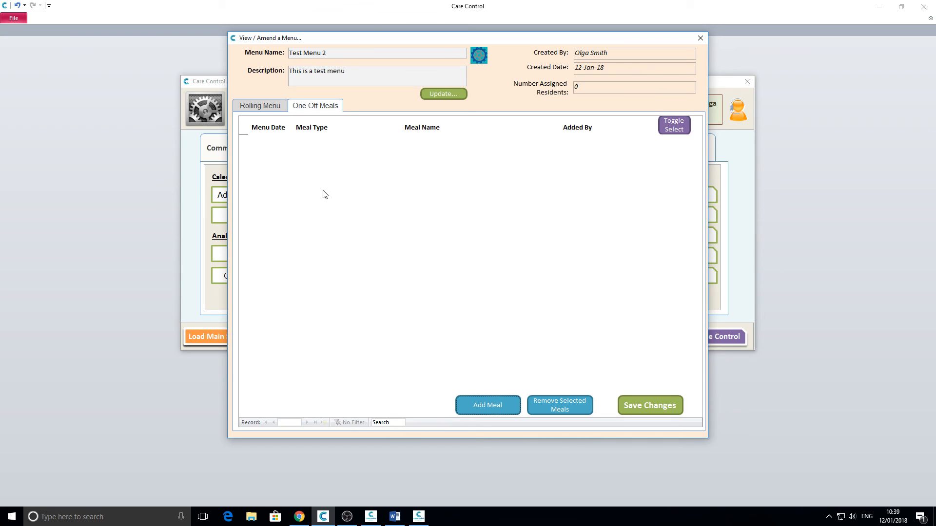
{"action": "left_click", "coordinate": [258, 105]}
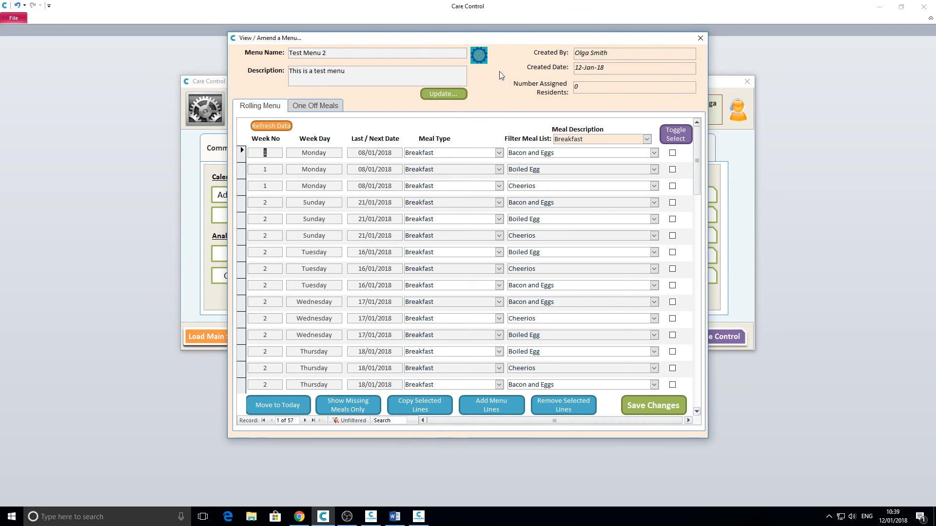
{"action": "left_click", "coordinate": [480, 54]}
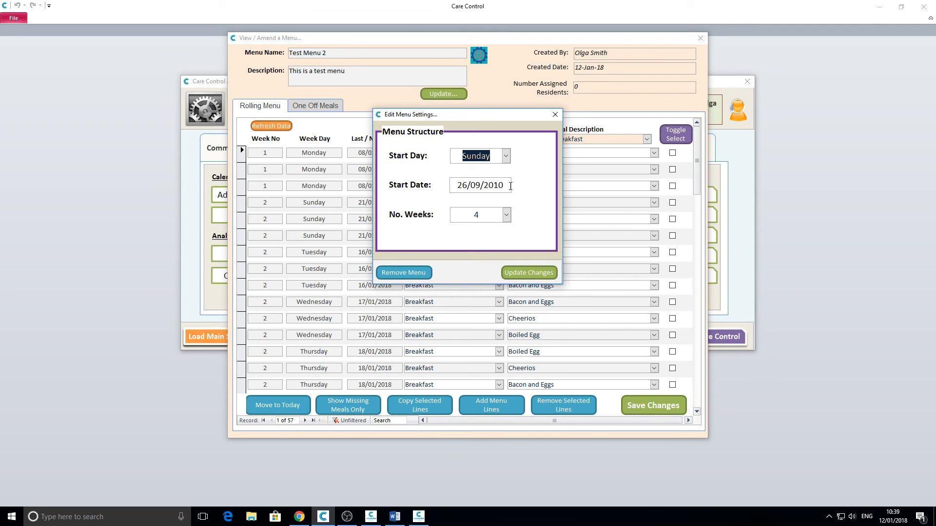
{"action": "left_click", "coordinate": [505, 157]}
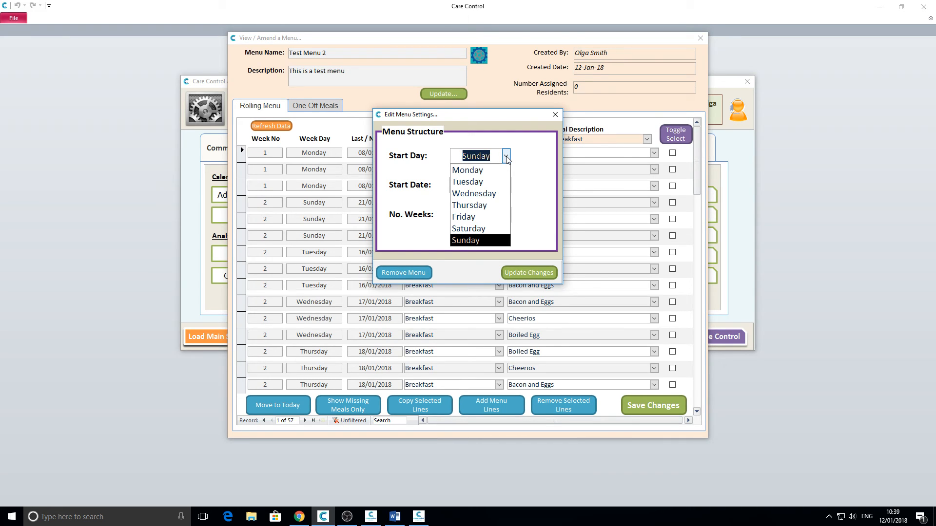
{"action": "left_click", "coordinate": [506, 157]}
{"action": "left_click", "coordinate": [506, 216]}
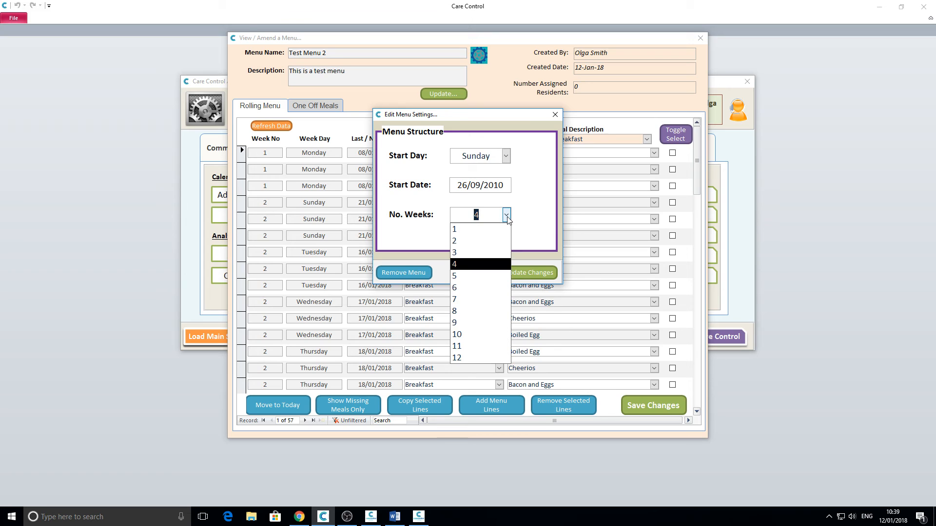
{"action": "left_click", "coordinate": [507, 218]}
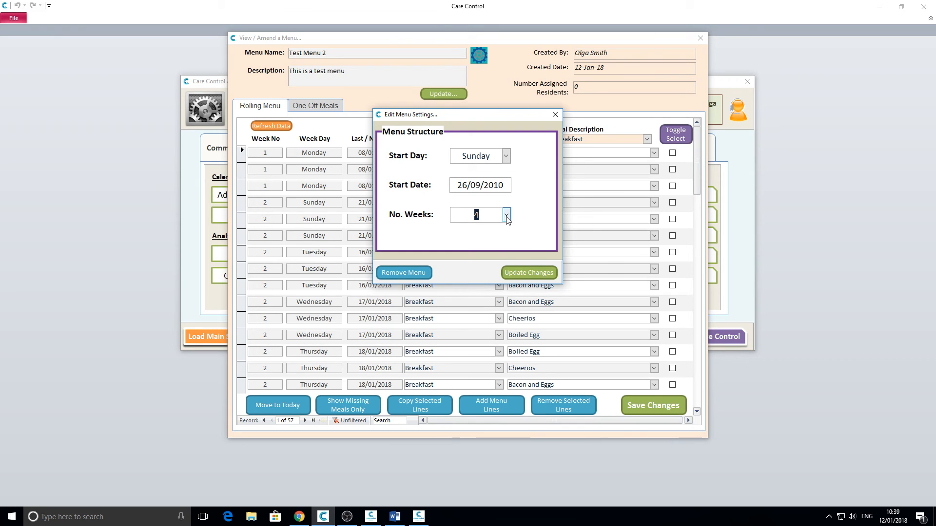
{"action": "left_click", "coordinate": [554, 115]}
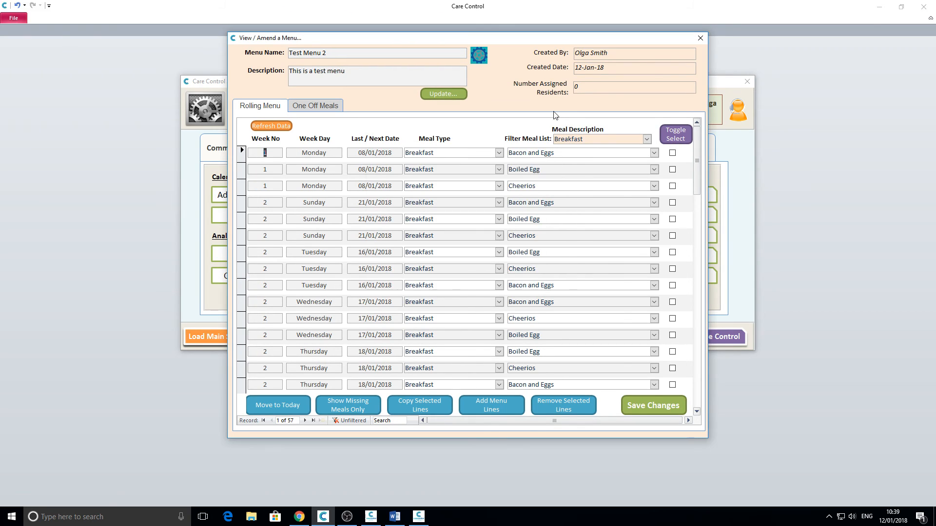
Step: Close the menu editor and Bulk Menu Assignment unchanged, then make Test Menu 2 Active
{"action": "left_click", "coordinate": [699, 38]}
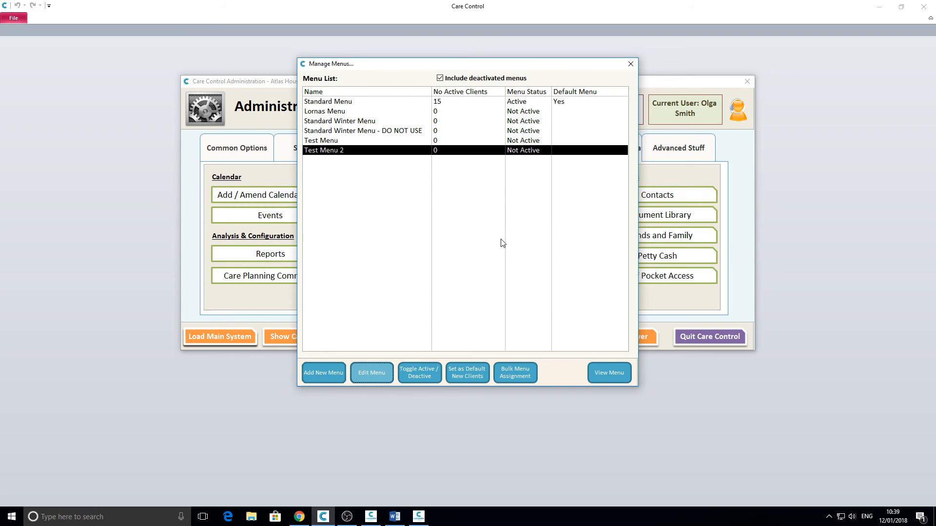
{"action": "left_click", "coordinate": [515, 373]}
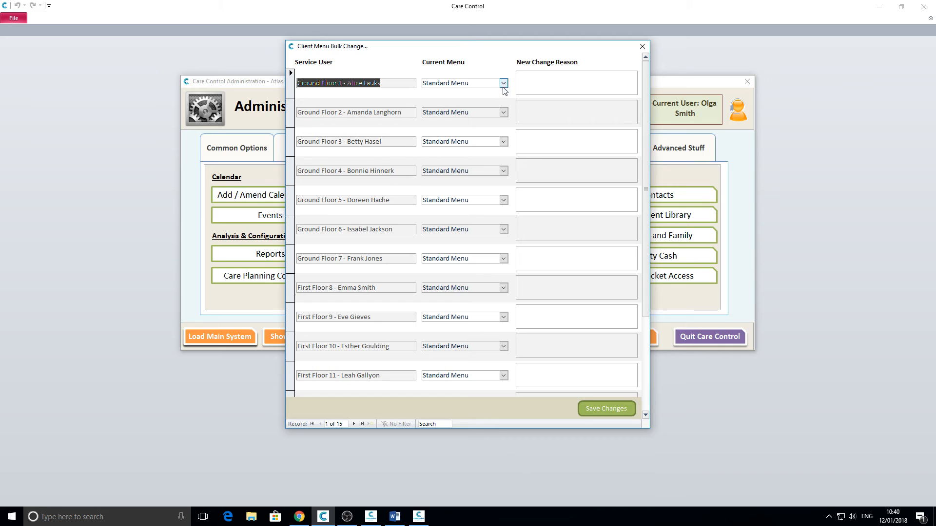
{"action": "left_click", "coordinate": [642, 46]}
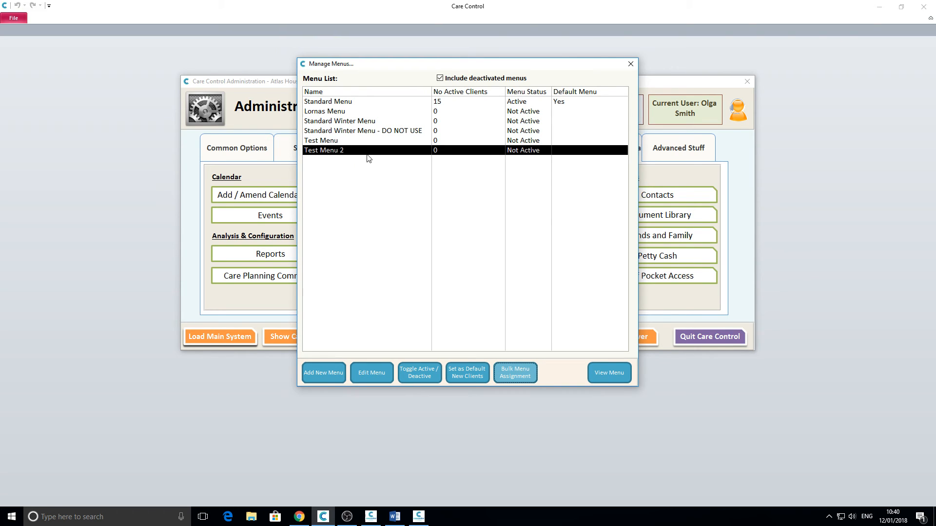
{"action": "left_click", "coordinate": [419, 376]}
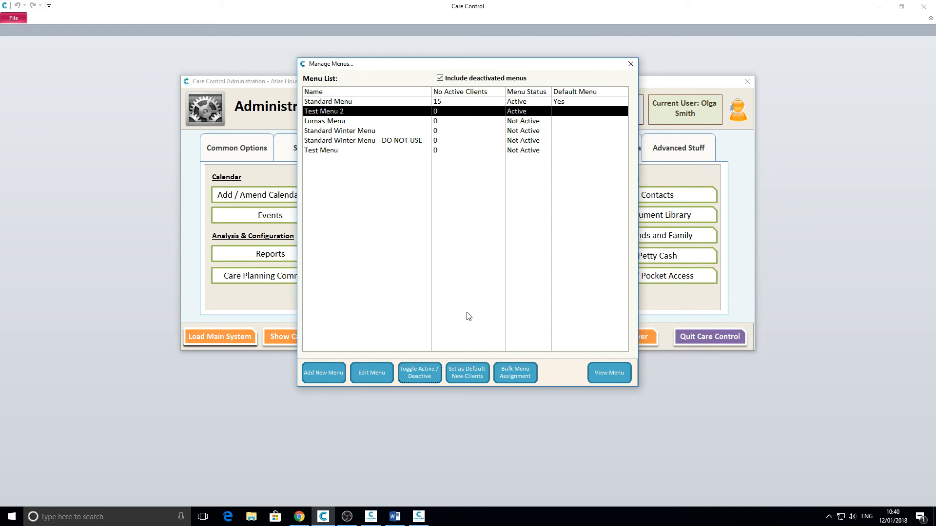
Step: Assign Test Menu 2 to service users 1, 3, 5 and 7 with reason 'Test menu', and save
{"action": "left_click", "coordinate": [515, 374]}
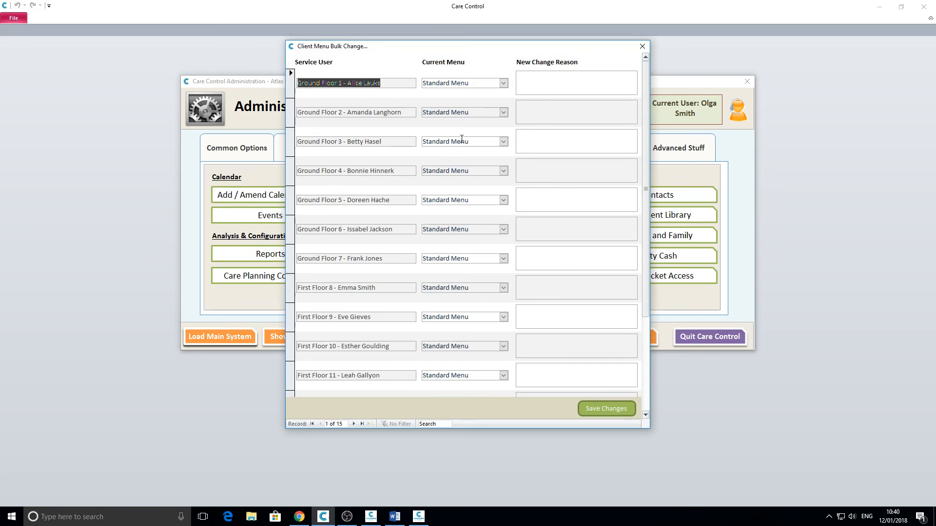
{"action": "left_click", "coordinate": [503, 84]}
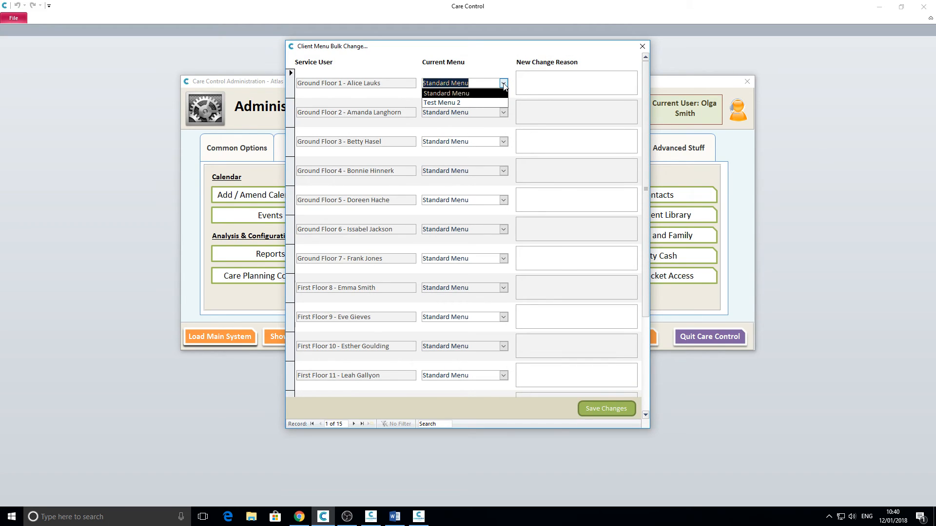
{"action": "left_click", "coordinate": [486, 103]}
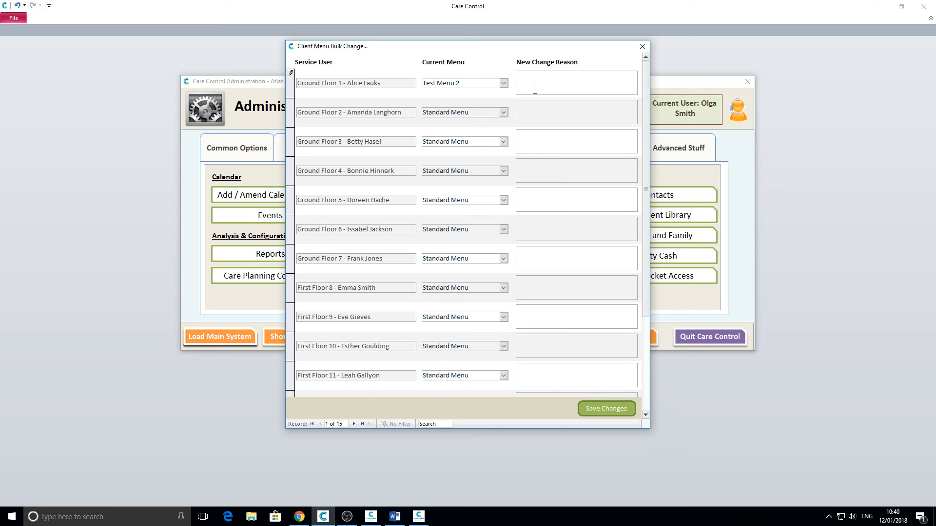
{"action": "type", "text": "Test menu"}
{"action": "left_click", "coordinate": [503, 141]}
{"action": "left_click", "coordinate": [484, 159]}
{"action": "left_click", "coordinate": [503, 200]}
{"action": "left_click", "coordinate": [488, 221]}
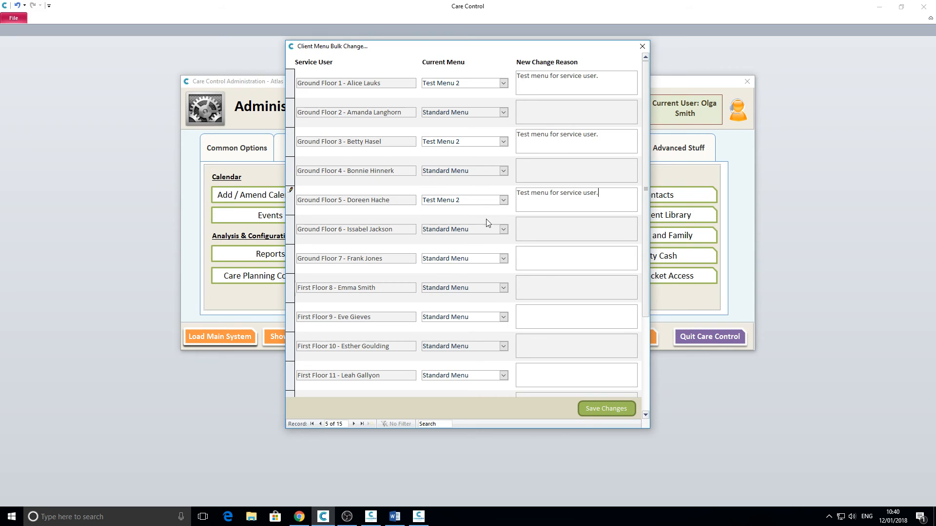
{"action": "left_click", "coordinate": [503, 258]}
{"action": "left_click", "coordinate": [486, 276]}
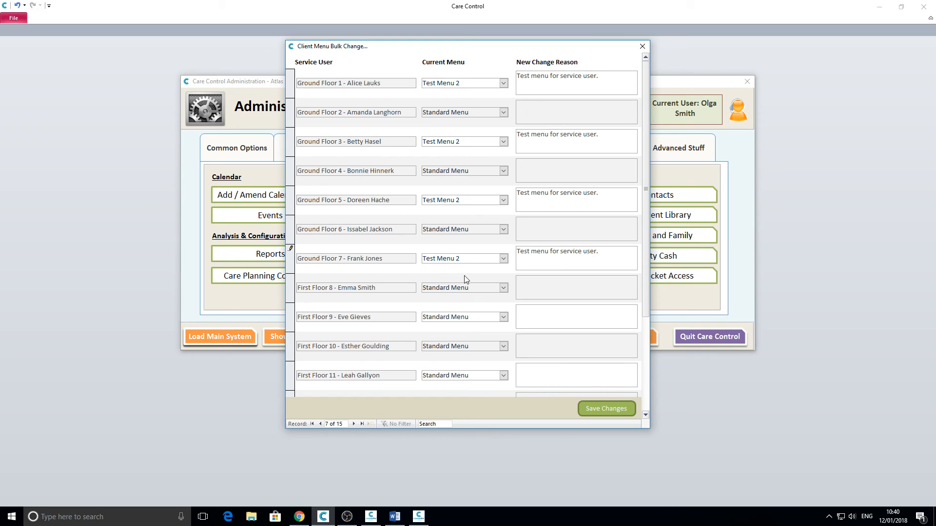
{"action": "left_click", "coordinate": [593, 411]}
{"action": "left_click", "coordinate": [491, 292]}
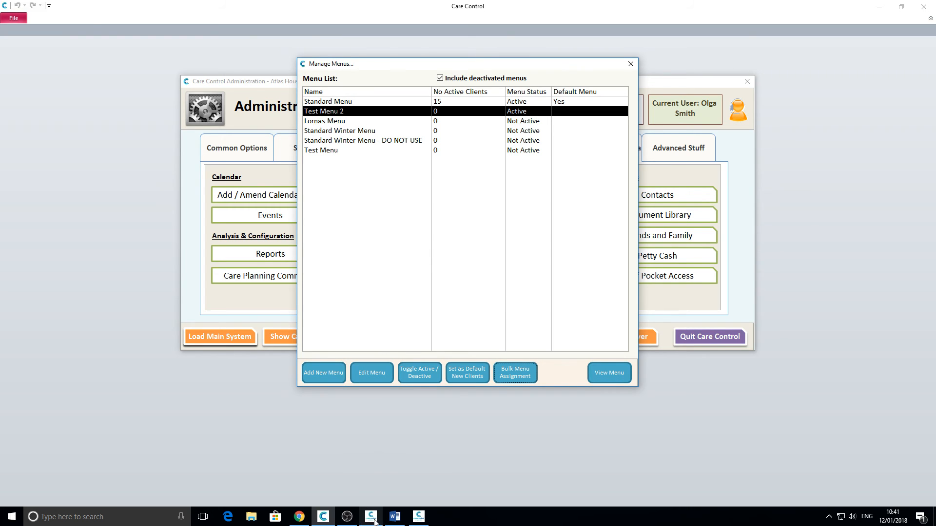
Step: Open the Menu Choice feature in CCM and move its window down to reveal the menu list
{"action": "left_click", "coordinate": [372, 518]}
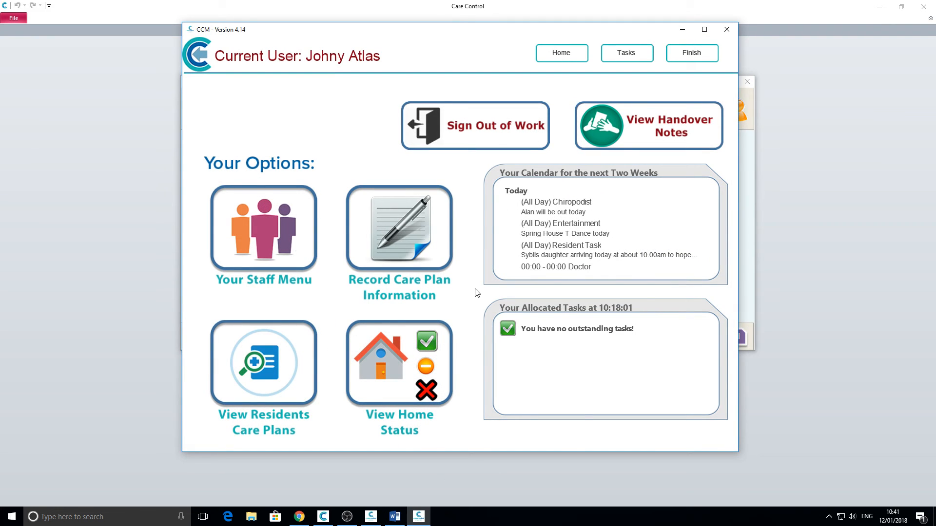
{"action": "left_click", "coordinate": [398, 241]}
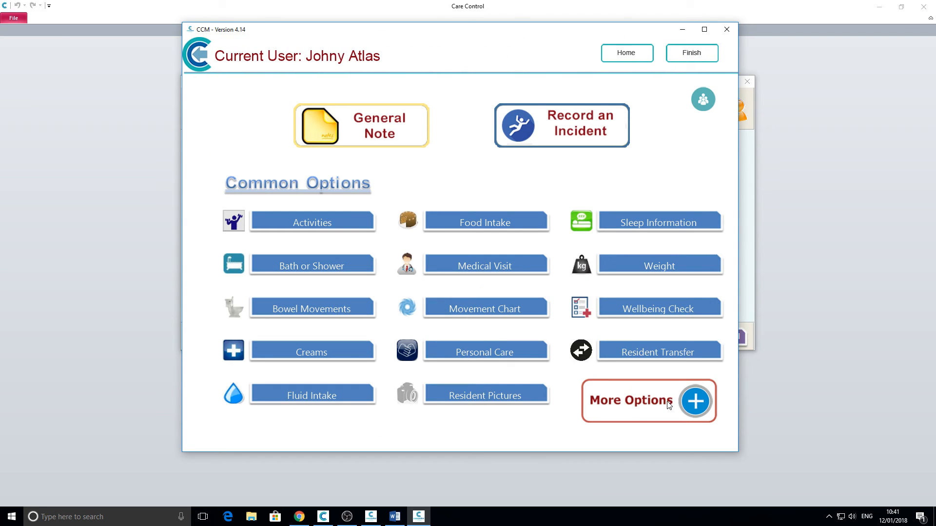
{"action": "left_click", "coordinate": [668, 404]}
{"action": "scroll", "coordinate": [560, 385], "scroll_direction": "right", "scroll_amount": 3}
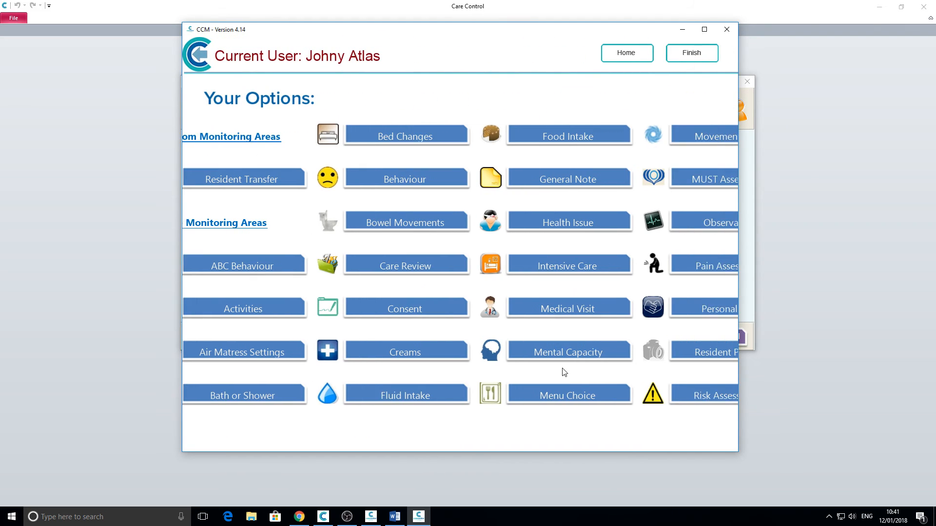
{"action": "left_click", "coordinate": [530, 396]}
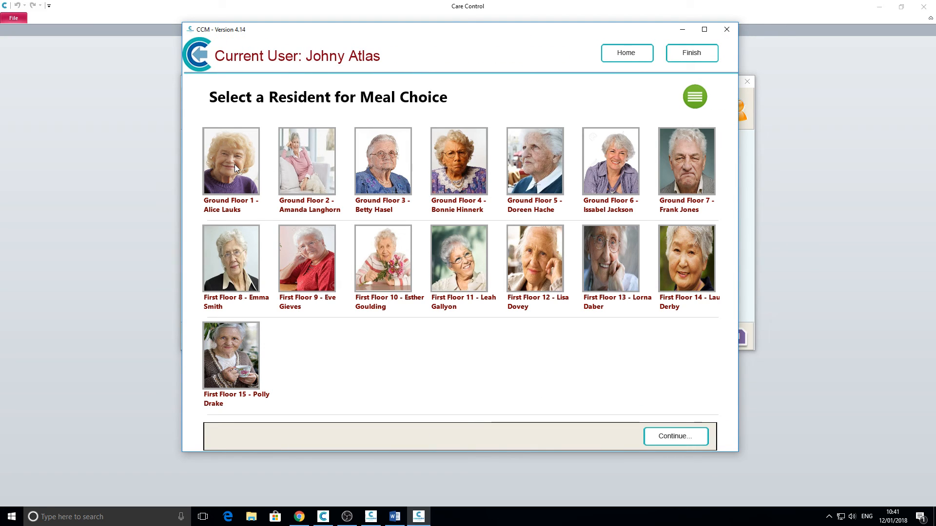
{"action": "left_click_drag", "start_coordinate": [437, 24], "coordinate": [490, 244]}
{"action": "left_click", "coordinate": [427, 174]}
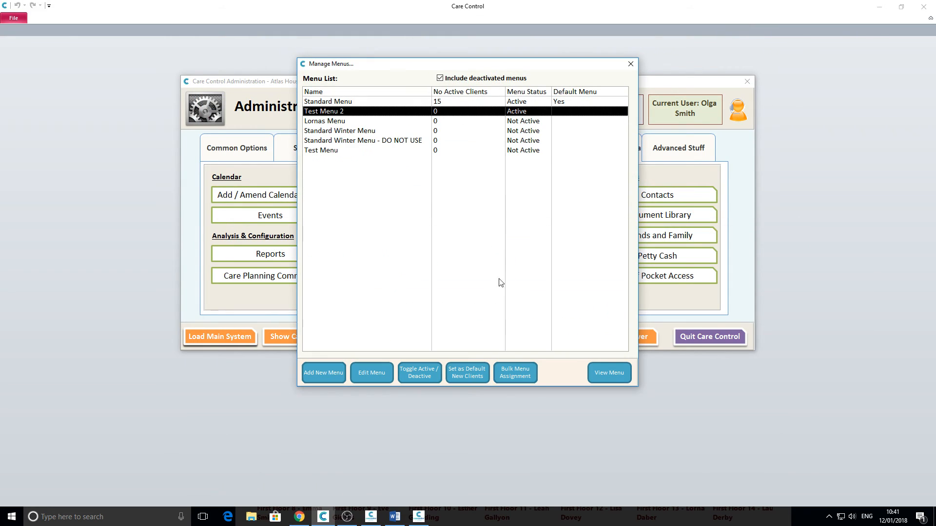
{"action": "left_click", "coordinate": [509, 373]}
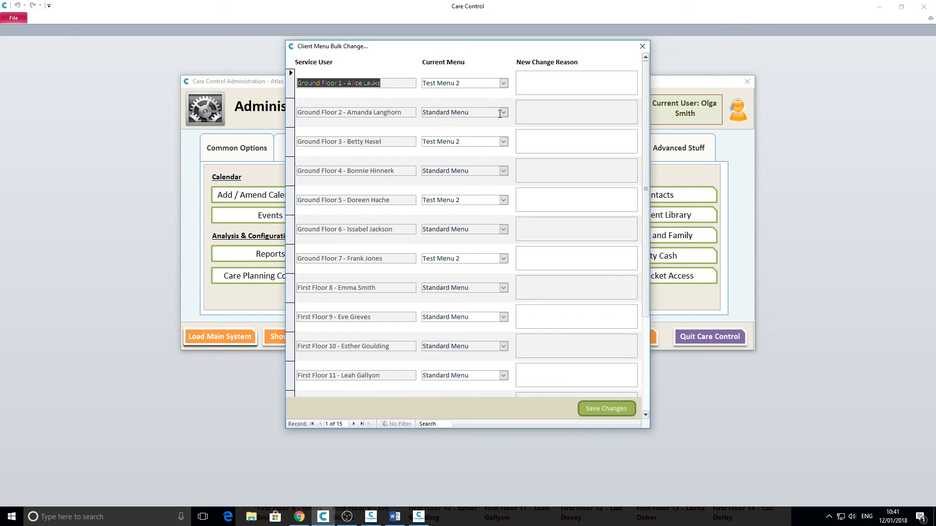
{"action": "left_click", "coordinate": [642, 47]}
{"action": "left_click", "coordinate": [419, 517]}
{"action": "left_click_drag", "start_coordinate": [445, 242], "coordinate": [336, 30]}
Step: Start the first resident's breakfast choice, advance to 13 January 2018, then return to Care Control
{"action": "left_click", "coordinate": [168, 173]}
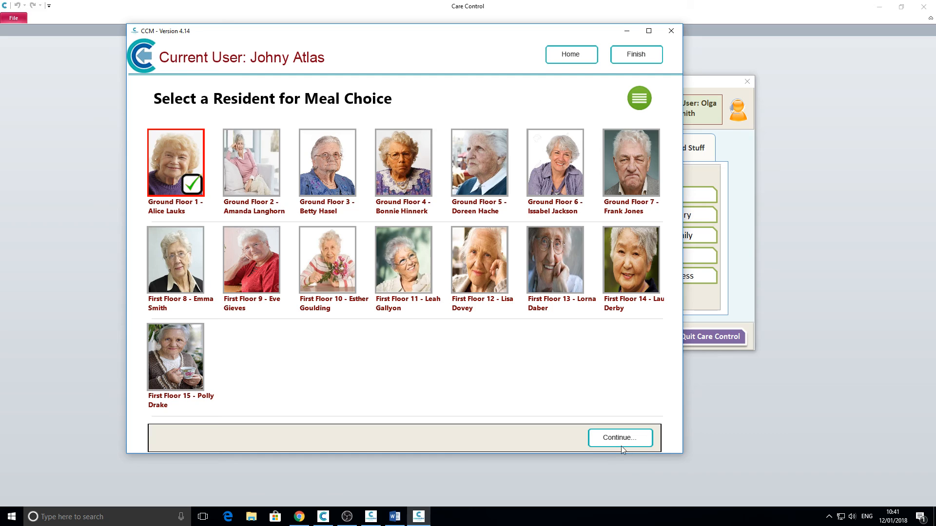
{"action": "left_click", "coordinate": [621, 441]}
{"action": "left_click", "coordinate": [541, 188]}
{"action": "left_click", "coordinate": [608, 438]}
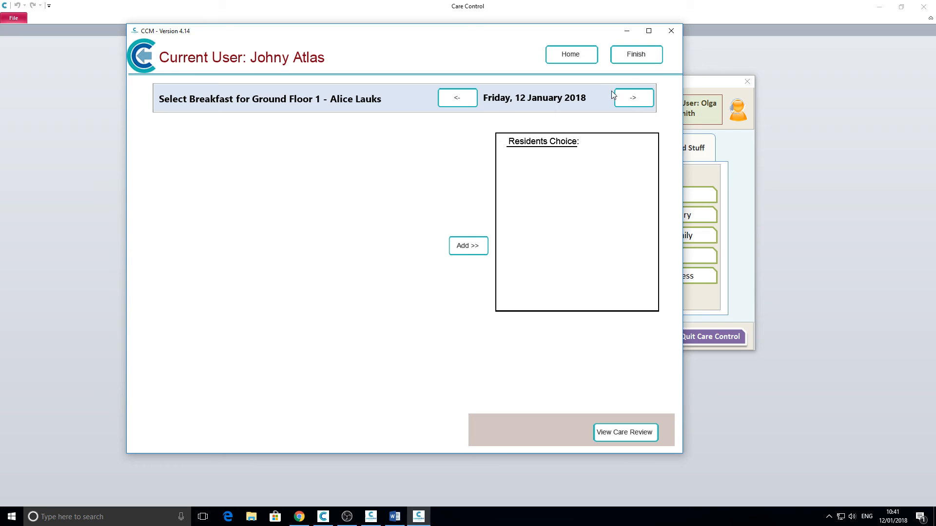
{"action": "left_click", "coordinate": [633, 99]}
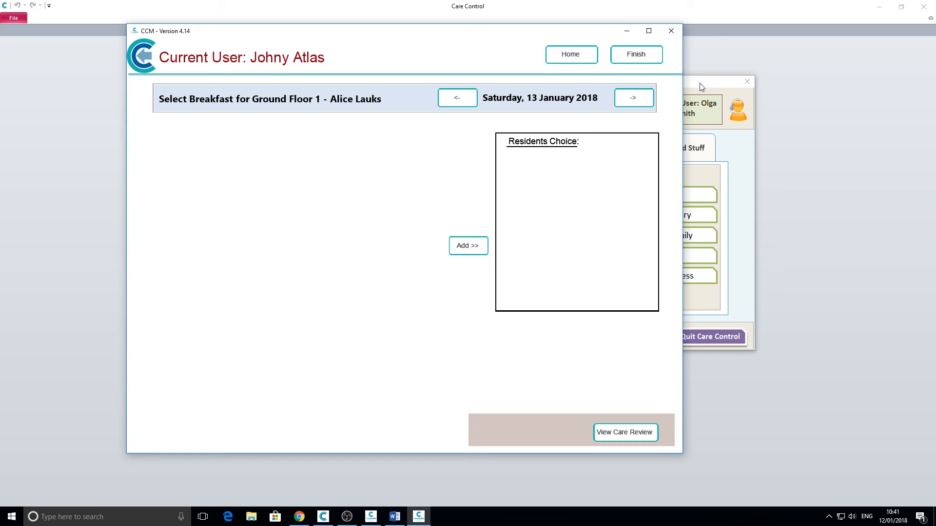
{"action": "left_click", "coordinate": [692, 94]}
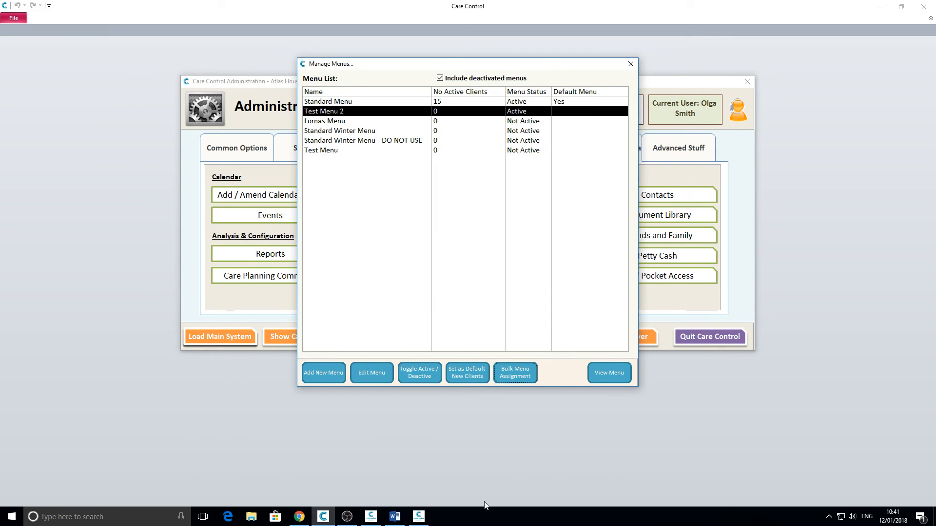
Step: Open Test Menu 2 in the menu editor and scroll through its rolling-menu lines
{"action": "left_click", "coordinate": [385, 373]}
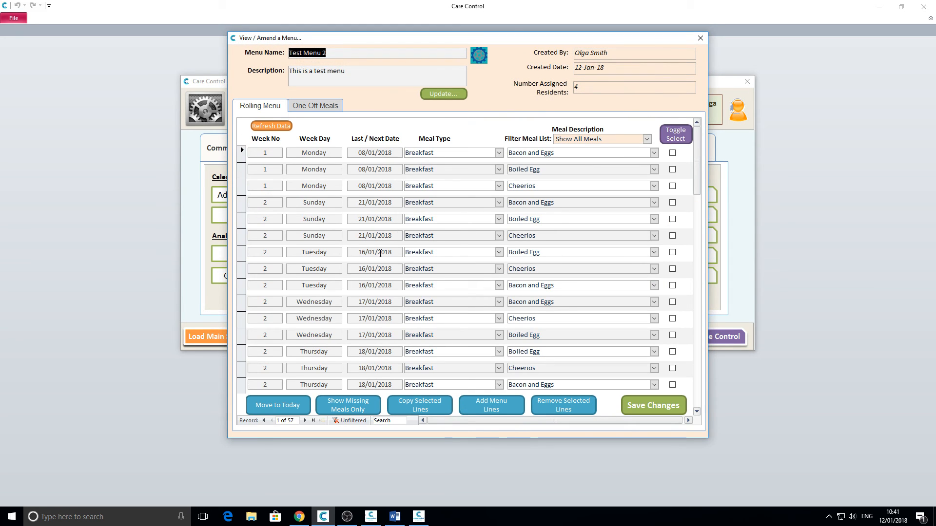
{"action": "right_click", "coordinate": [398, 392]}
{"action": "left_click", "coordinate": [299, 409]}
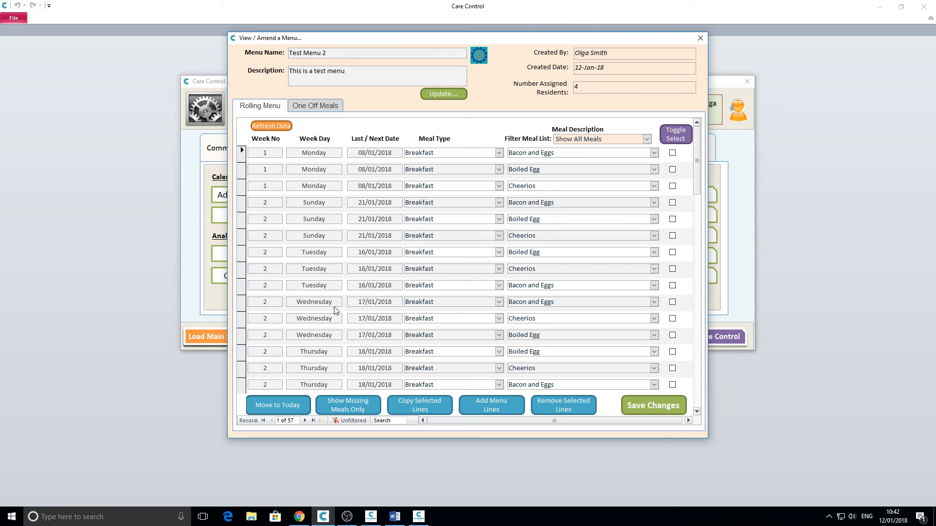
{"action": "scroll", "coordinate": [334, 310], "scroll_direction": "down", "scroll_amount": 6}
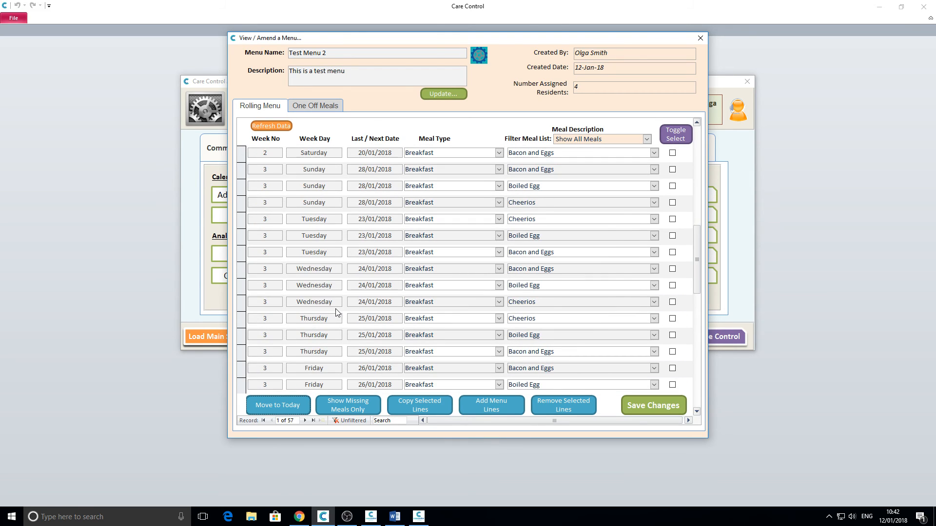
Step: Save Bacon and Eggs as the first resident's breakfast for Thursday 18 January 2018
{"action": "left_click", "coordinate": [419, 516]}
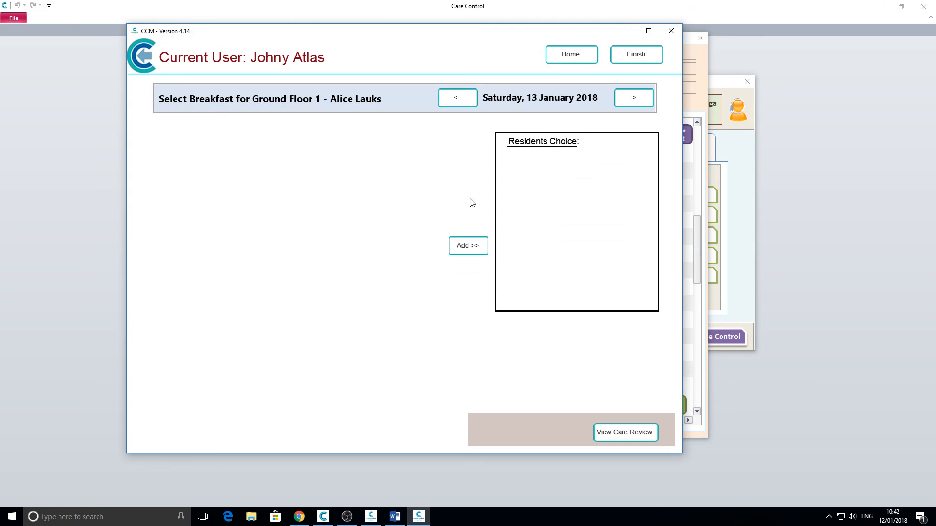
{"action": "left_click", "coordinate": [633, 97]}
{"action": "left_click", "coordinate": [633, 97]}
{"action": "left_click", "coordinate": [633, 98]}
{"action": "left_click", "coordinate": [633, 97]}
{"action": "left_click", "coordinate": [633, 97]}
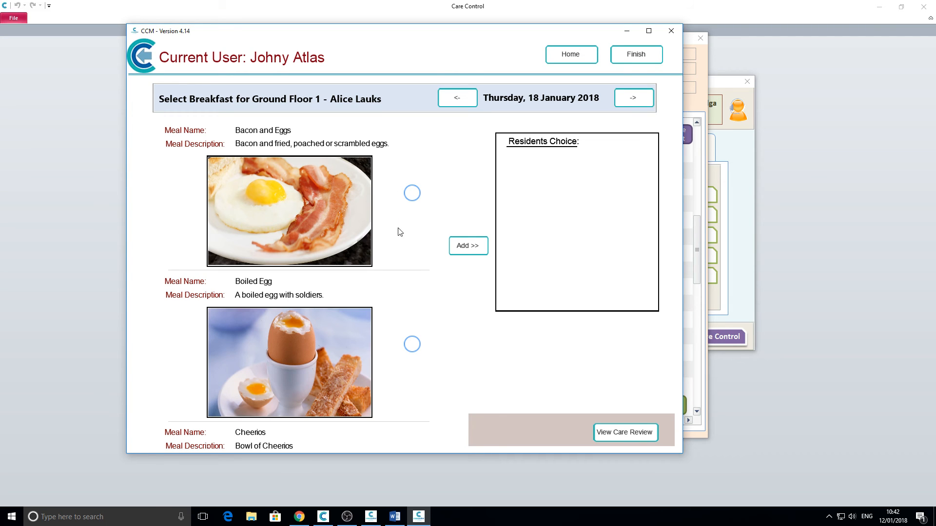
{"action": "scroll", "coordinate": [390, 297], "scroll_direction": "down", "scroll_amount": 2}
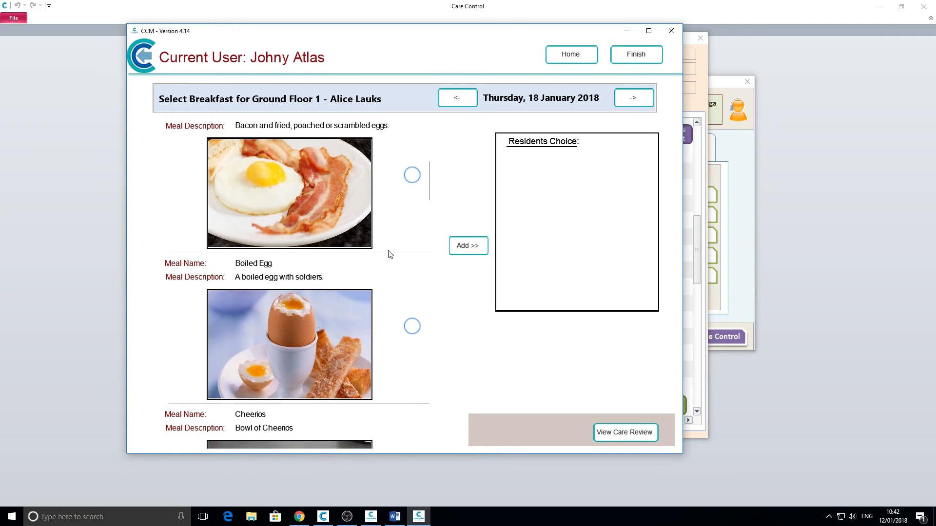
{"action": "scroll", "coordinate": [385, 195], "scroll_direction": "up", "scroll_amount": 2}
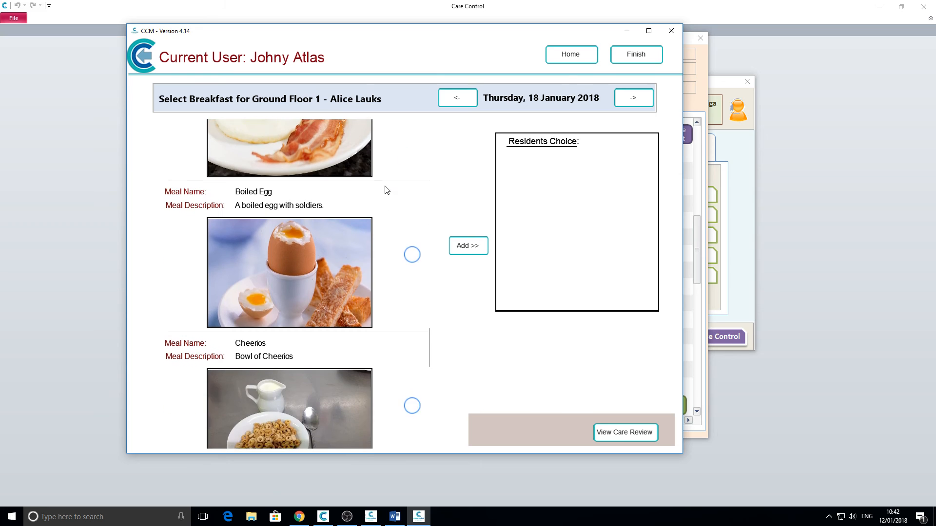
{"action": "left_click", "coordinate": [411, 193]}
{"action": "left_click", "coordinate": [476, 246]}
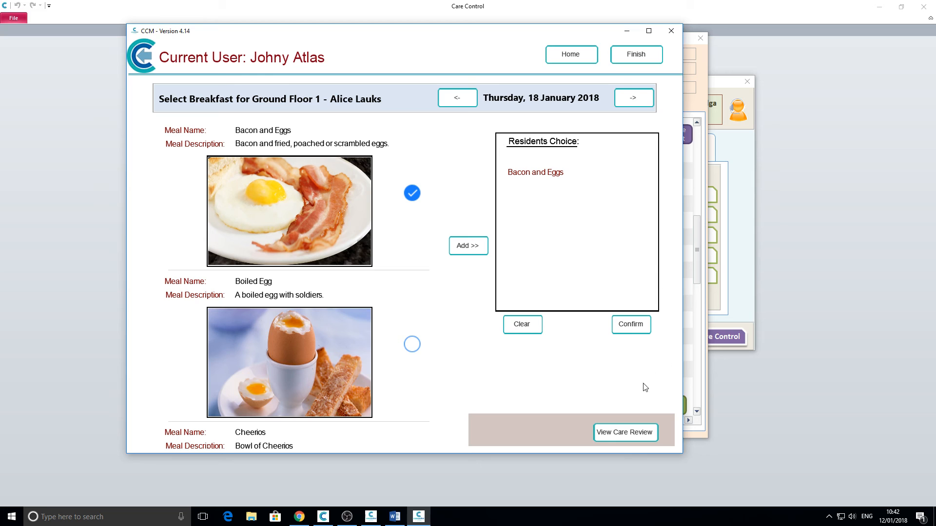
{"action": "left_click", "coordinate": [629, 329]}
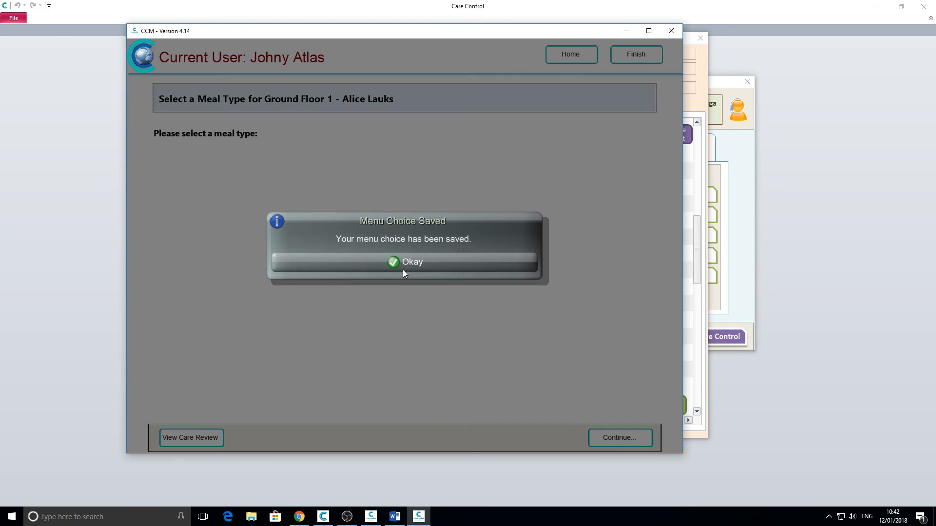
{"action": "left_click", "coordinate": [403, 266]}
Step: Browse breakfast options four days further on, then minimise CCM and close the Test Menu 2 editor
{"action": "left_click", "coordinate": [549, 188]}
{"action": "left_click", "coordinate": [615, 435]}
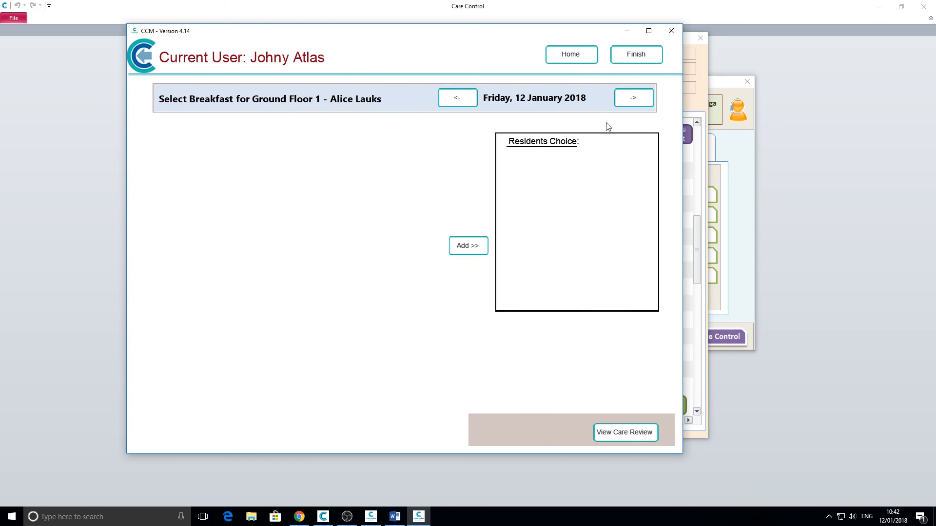
{"action": "left_click", "coordinate": [632, 98]}
{"action": "left_click", "coordinate": [632, 99]}
{"action": "left_click", "coordinate": [631, 98]}
{"action": "left_click", "coordinate": [632, 99]}
{"action": "left_click", "coordinate": [632, 99]}
{"action": "left_click", "coordinate": [631, 99]}
{"action": "left_click", "coordinate": [632, 99]}
{"action": "left_click", "coordinate": [632, 99]}
{"action": "left_click", "coordinate": [632, 99]}
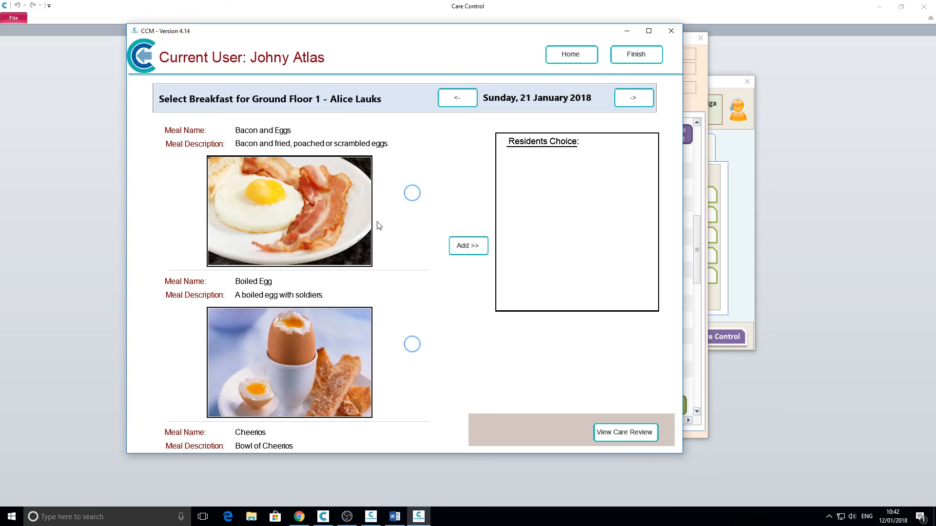
{"action": "scroll", "coordinate": [387, 205], "scroll_direction": "down", "scroll_amount": 3}
{"action": "scroll", "coordinate": [386, 169], "scroll_direction": "up", "scroll_amount": 3}
{"action": "scroll", "coordinate": [387, 336], "scroll_direction": "down", "scroll_amount": 2}
{"action": "scroll", "coordinate": [380, 351], "scroll_direction": "up", "scroll_amount": 2}
{"action": "scroll", "coordinate": [385, 312], "scroll_direction": "down", "scroll_amount": 2}
{"action": "scroll", "coordinate": [380, 273], "scroll_direction": "up", "scroll_amount": 2}
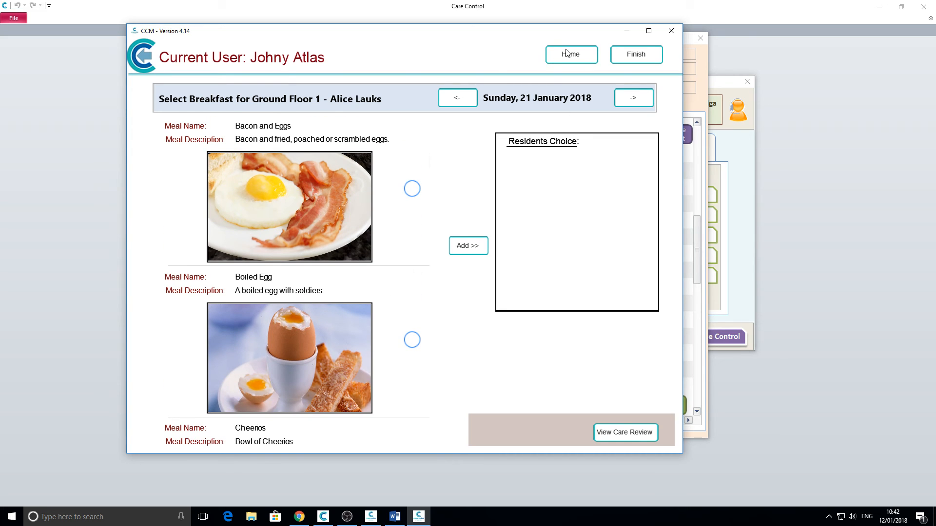
{"action": "left_click", "coordinate": [628, 31]}
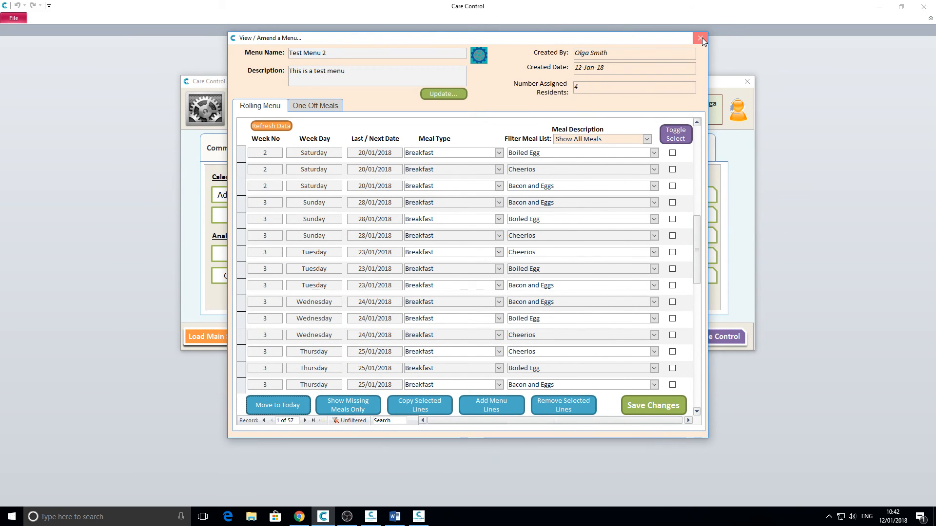
{"action": "left_click", "coordinate": [699, 38]}
Step: Close Manage Menus, bring up CC Pocket, minimise Care Control and reposition the CC Pocket window
{"action": "left_click", "coordinate": [630, 65]}
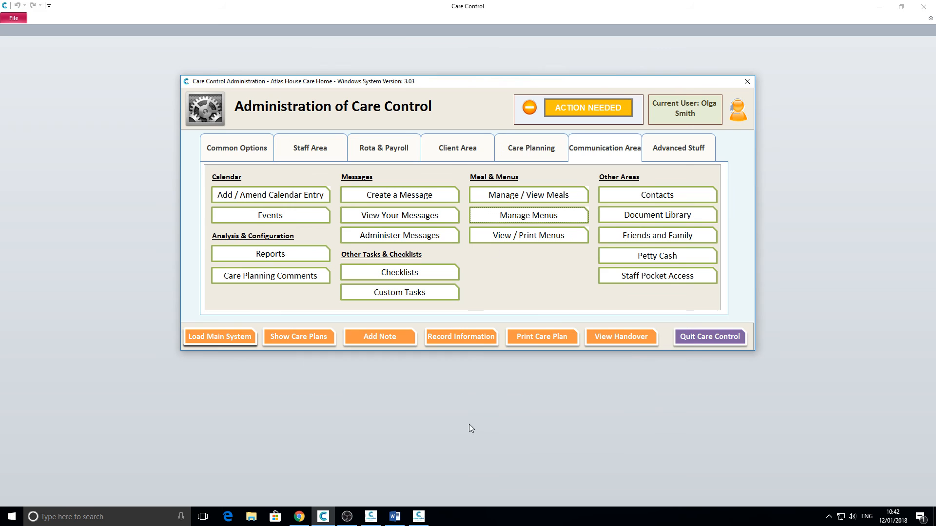
{"action": "mouse_move", "coordinate": [370, 519]}
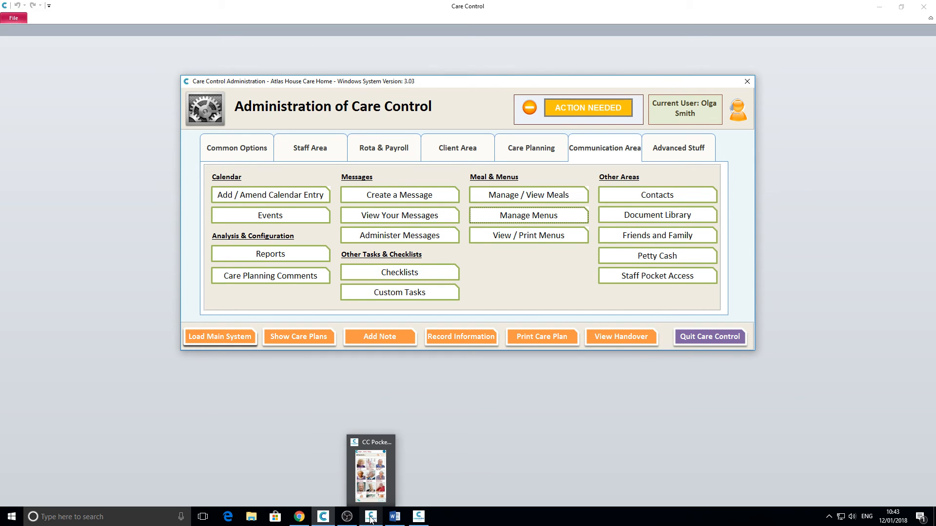
{"action": "left_click", "coordinate": [370, 520]}
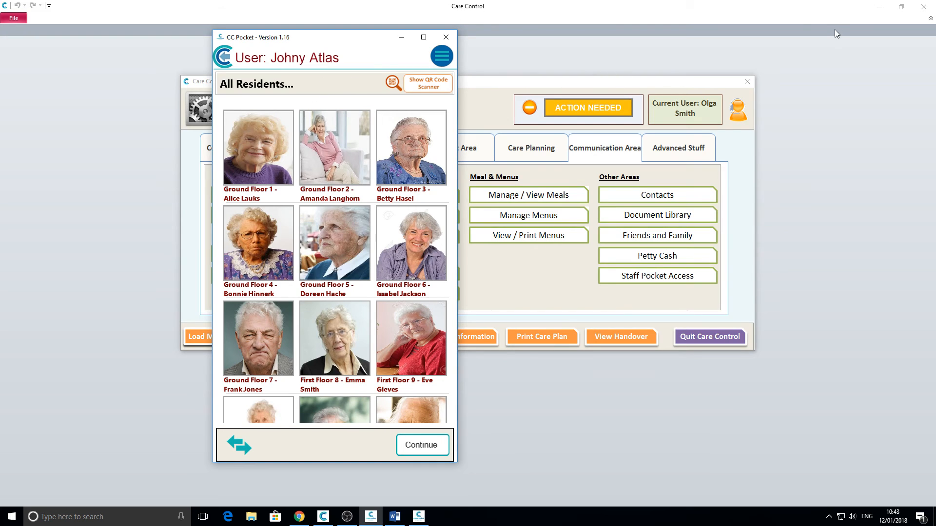
{"action": "left_click", "coordinate": [879, 7]}
{"action": "left_click_drag", "start_coordinate": [299, 37], "coordinate": [362, 27]}
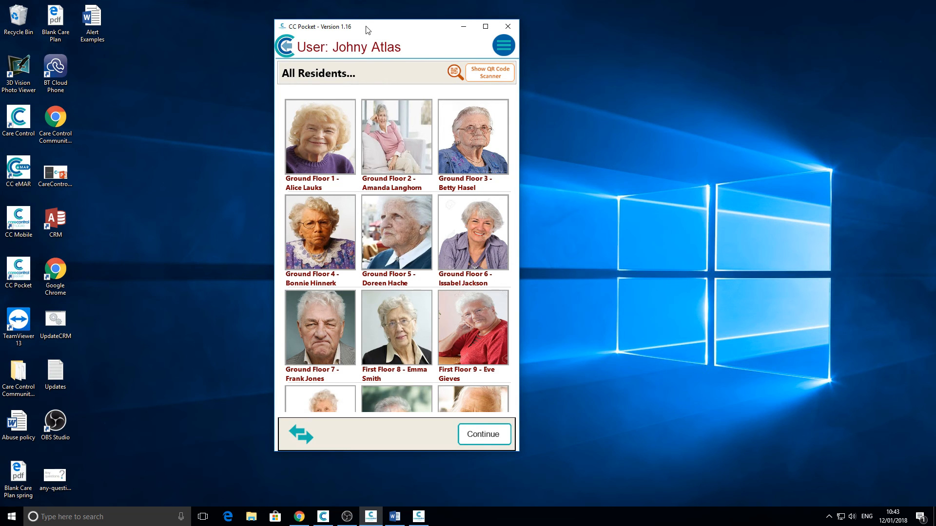
{"action": "left_click_drag", "start_coordinate": [368, 29], "coordinate": [379, 31]}
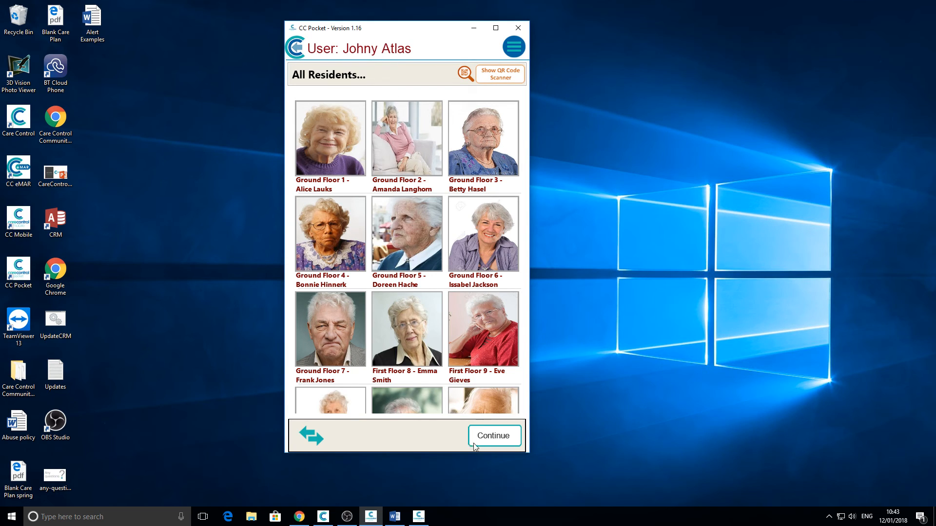
Step: Bring the Alert Examples Word document to the front
{"action": "left_click", "coordinate": [399, 521]}
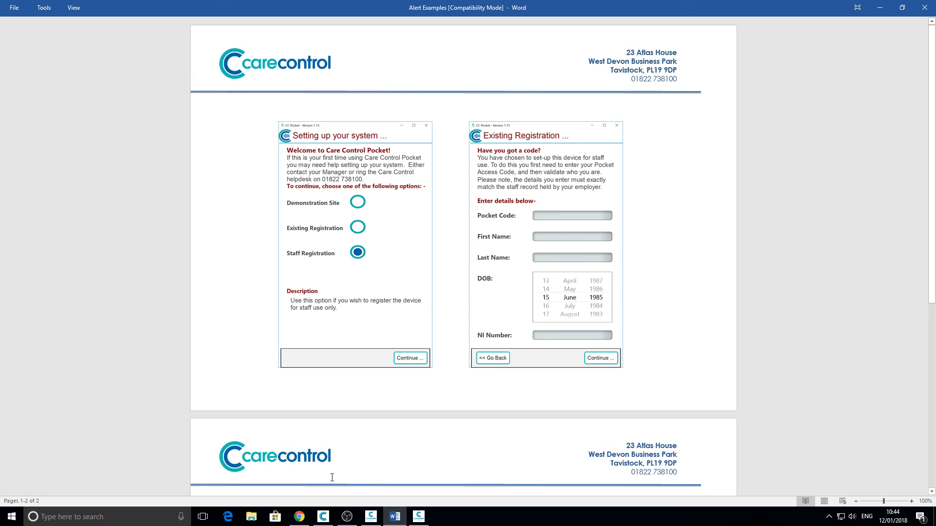
Step: Open Staff CC Pocket Administration in Care Control and highlight the pocket account code
{"action": "left_click", "coordinate": [323, 515]}
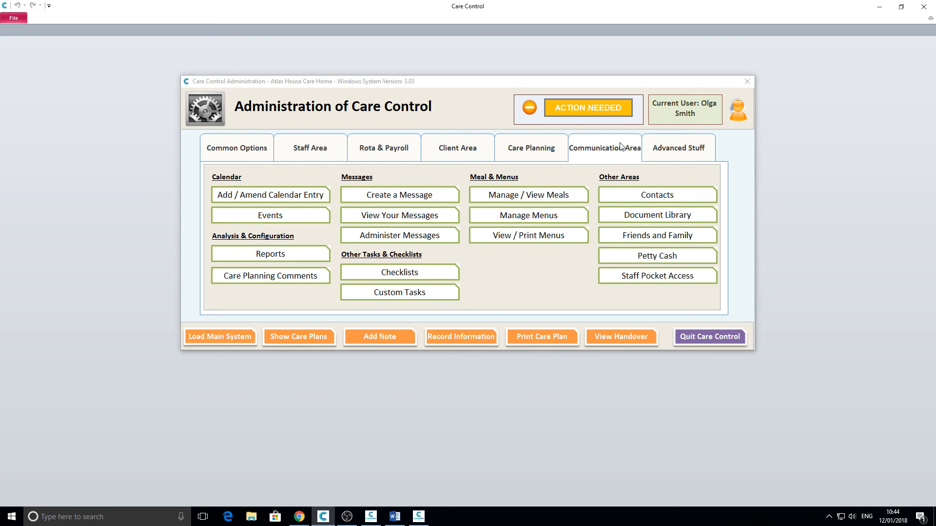
{"action": "left_click", "coordinate": [594, 150]}
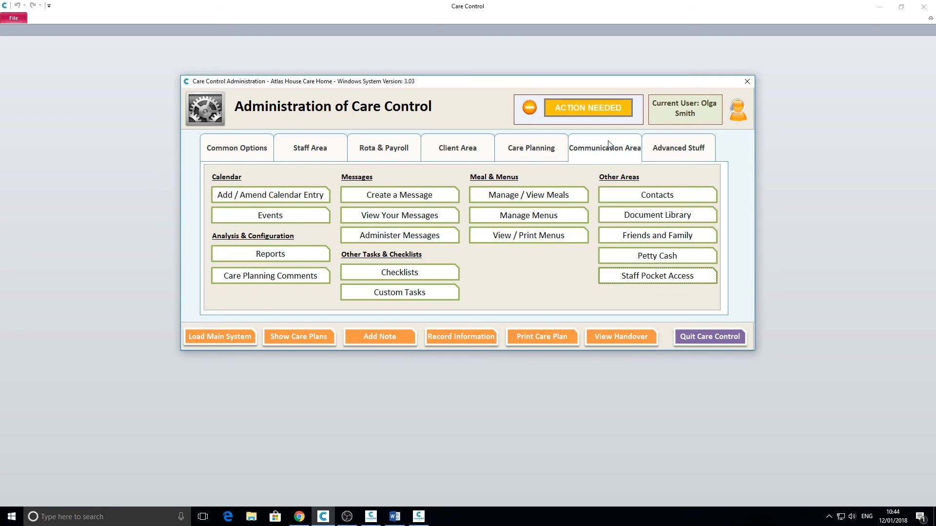
{"action": "left_click", "coordinate": [657, 276]}
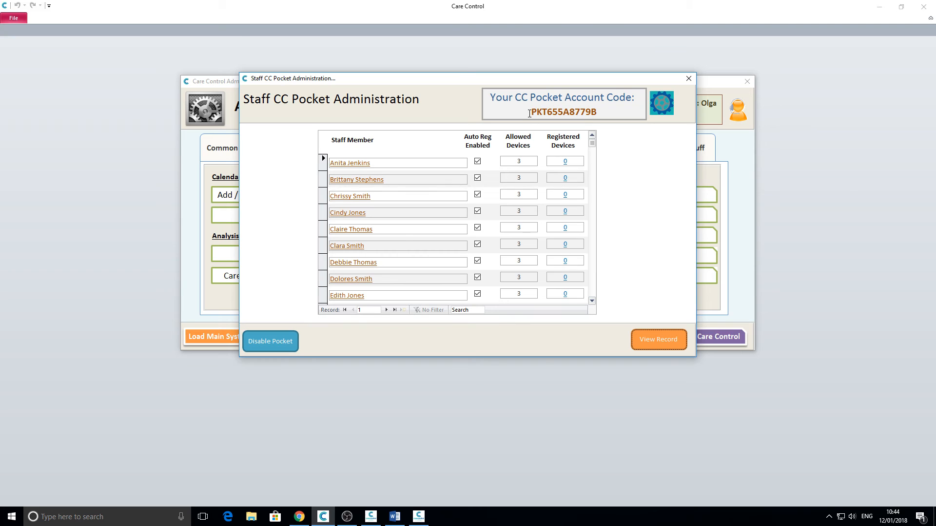
{"action": "left_click_drag", "start_coordinate": [598, 113], "coordinate": [522, 113]}
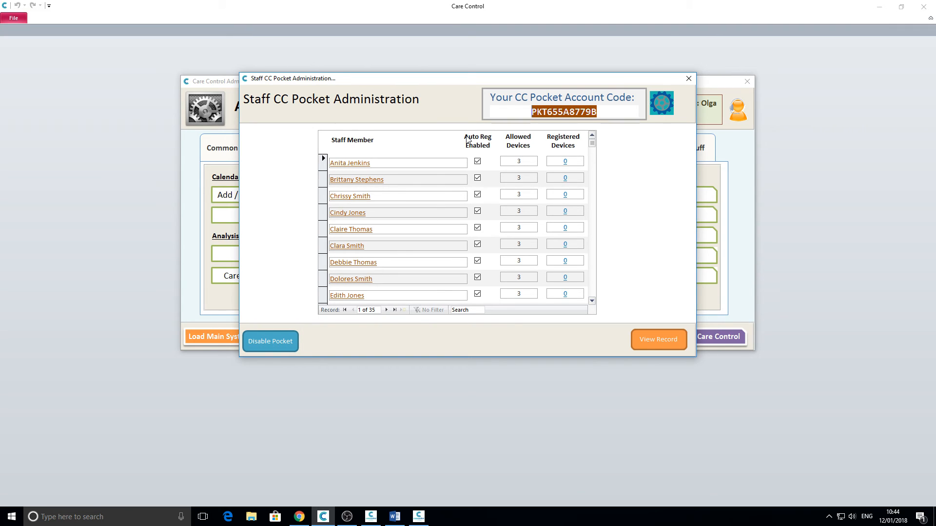
{"action": "left_click", "coordinate": [531, 111]}
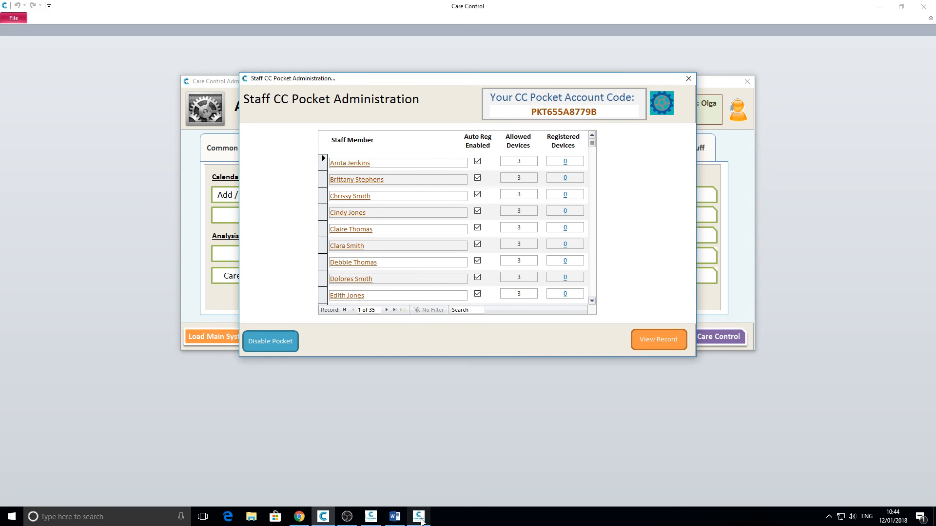
Step: Open and close CC Pocket's main menu, then close the Staff CC Pocket Administration dialog
{"action": "left_click", "coordinate": [371, 519]}
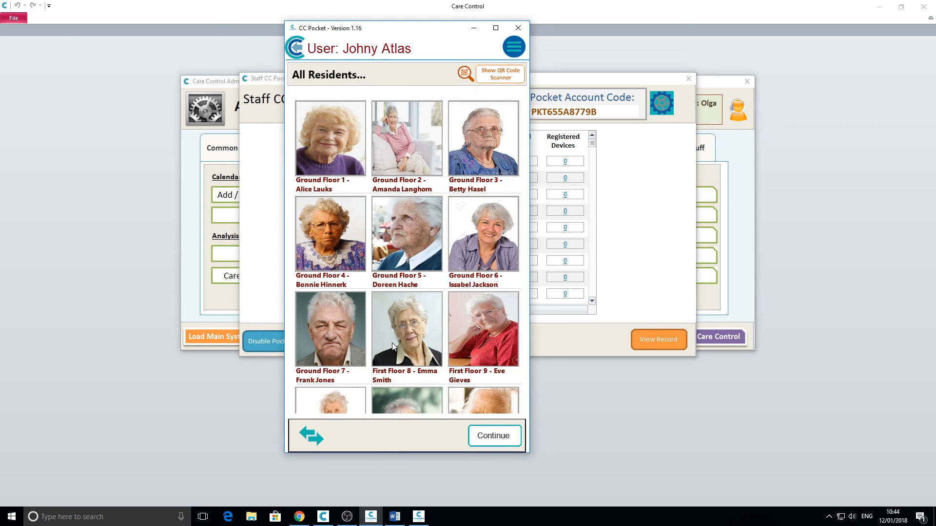
{"action": "left_click", "coordinate": [515, 47]}
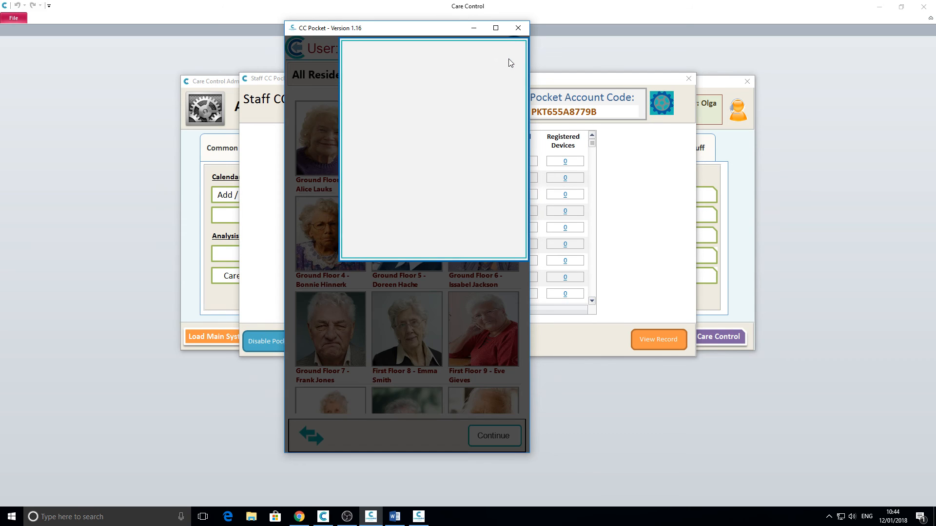
{"action": "left_click", "coordinate": [493, 191]}
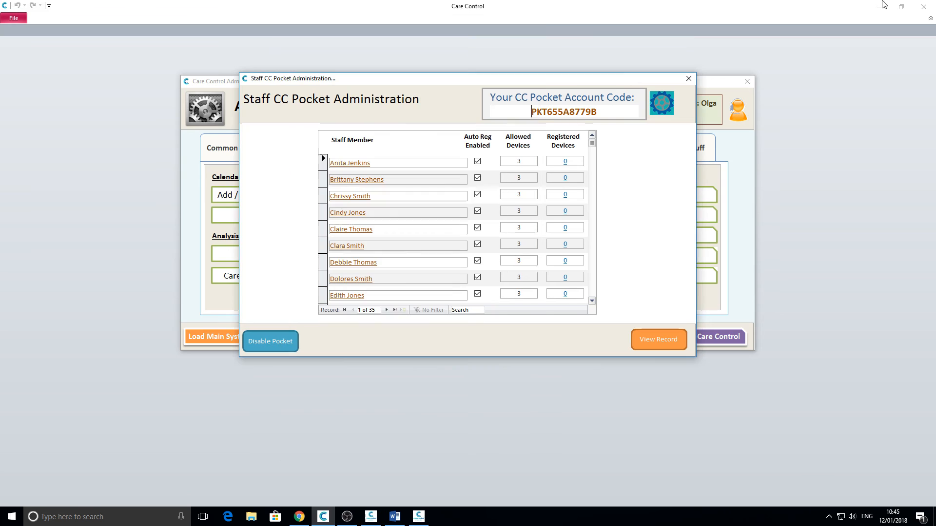
{"action": "left_click", "coordinate": [689, 79]}
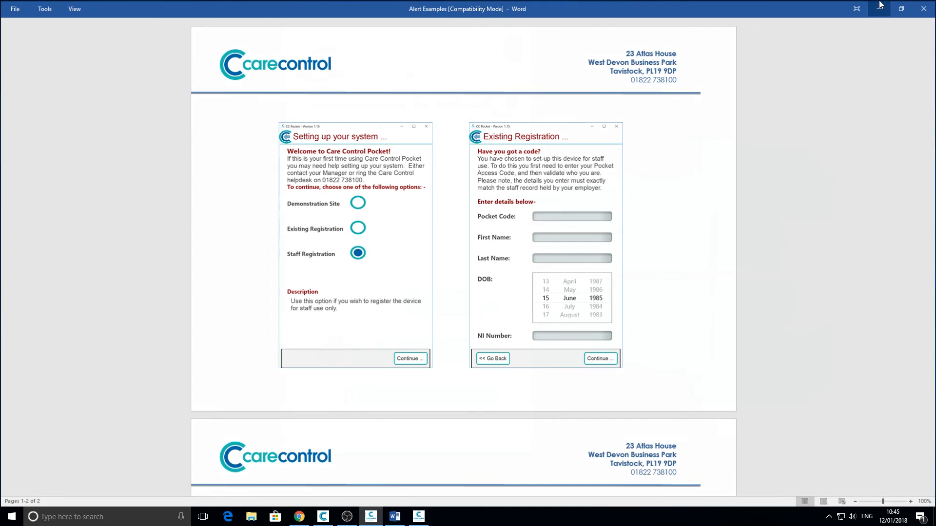
Step: Minimise the Alert Examples document to reveal the CC Pocket home screen
{"action": "left_click", "coordinate": [931, 11]}
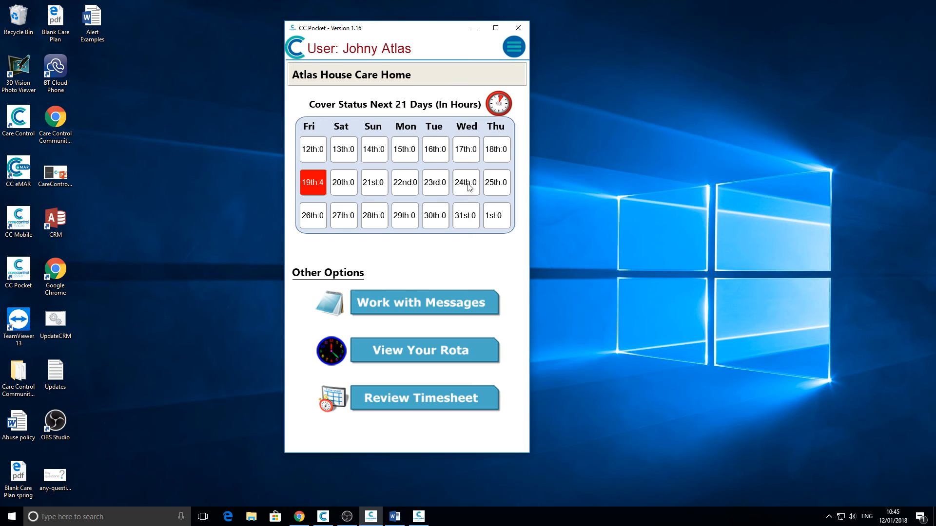
{"action": "left_click", "coordinate": [315, 185]}
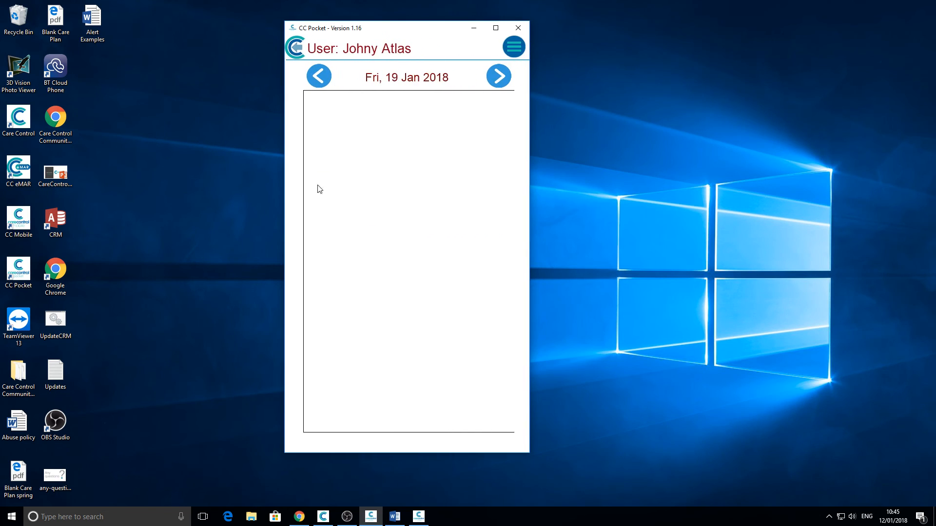
{"action": "scroll", "coordinate": [459, 374], "scroll_direction": "down", "scroll_amount": 5}
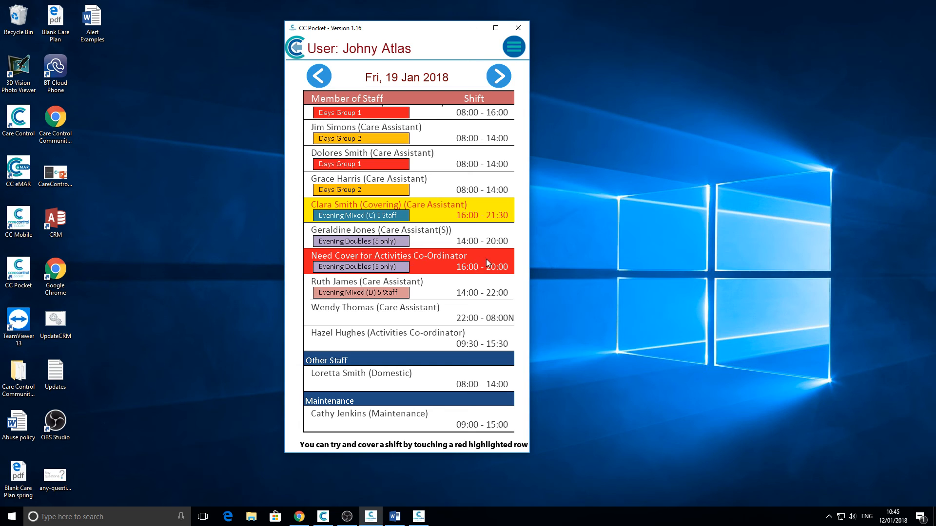
{"action": "left_click", "coordinate": [440, 255]}
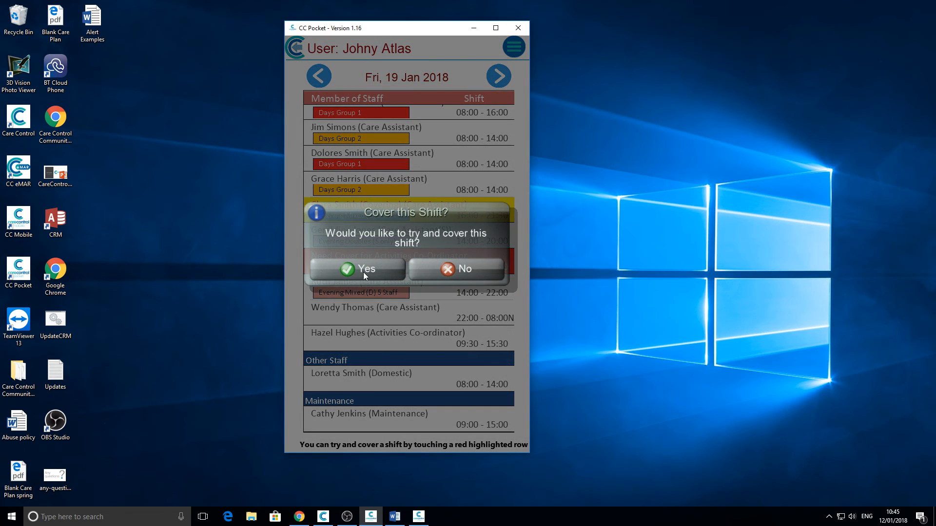
{"action": "left_click", "coordinate": [365, 270]}
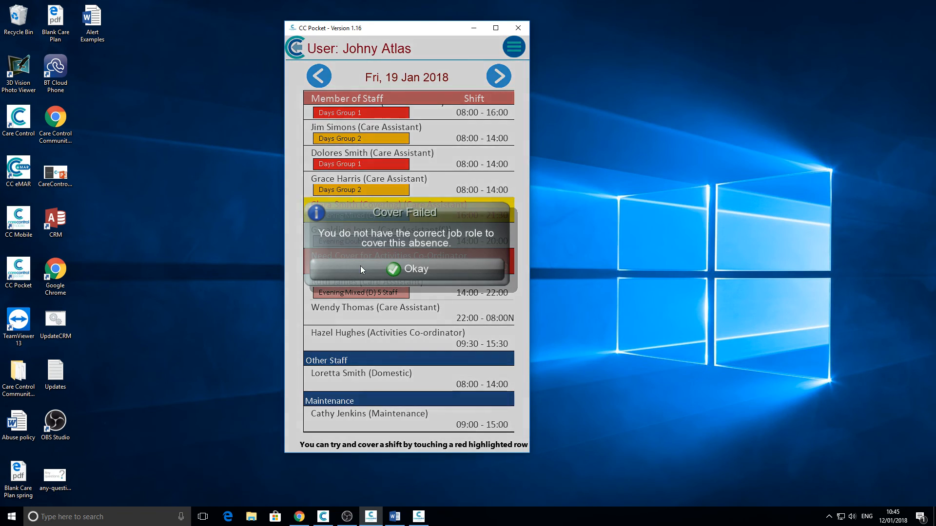
{"action": "left_click", "coordinate": [399, 268]}
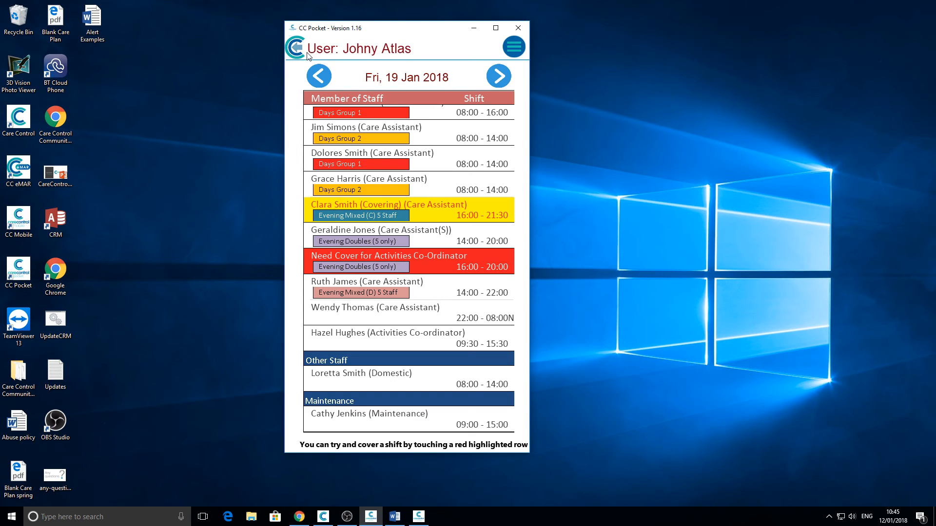
{"action": "left_click", "coordinate": [299, 49]}
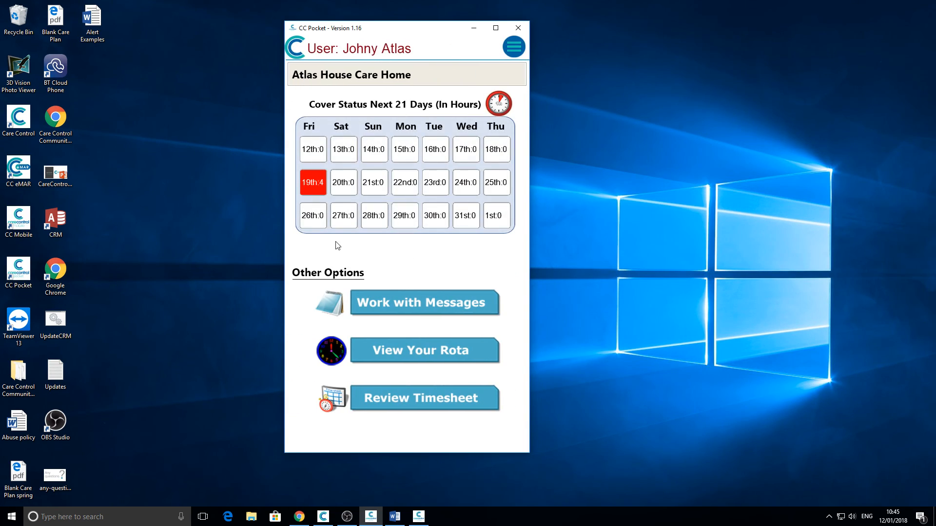
{"action": "left_click", "coordinate": [405, 352]}
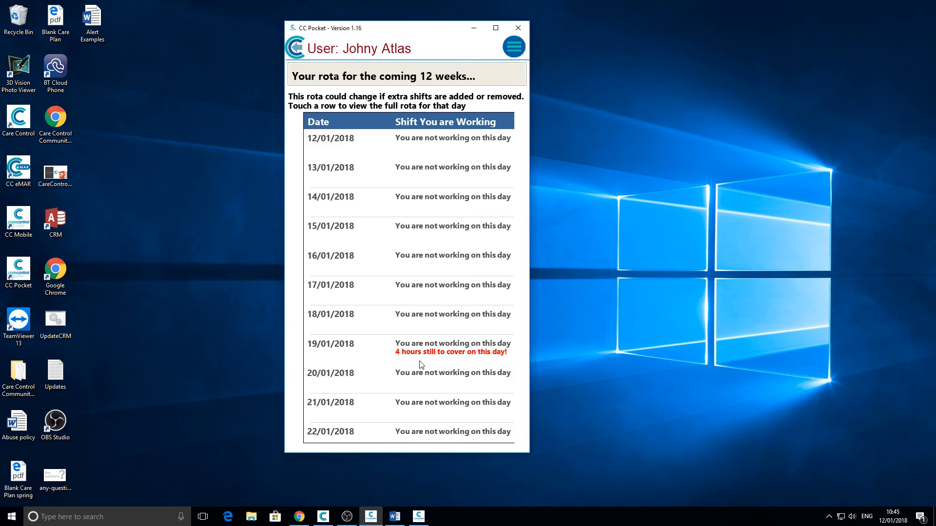
{"action": "left_click_drag", "start_coordinate": [440, 397], "coordinate": [288, 207]}
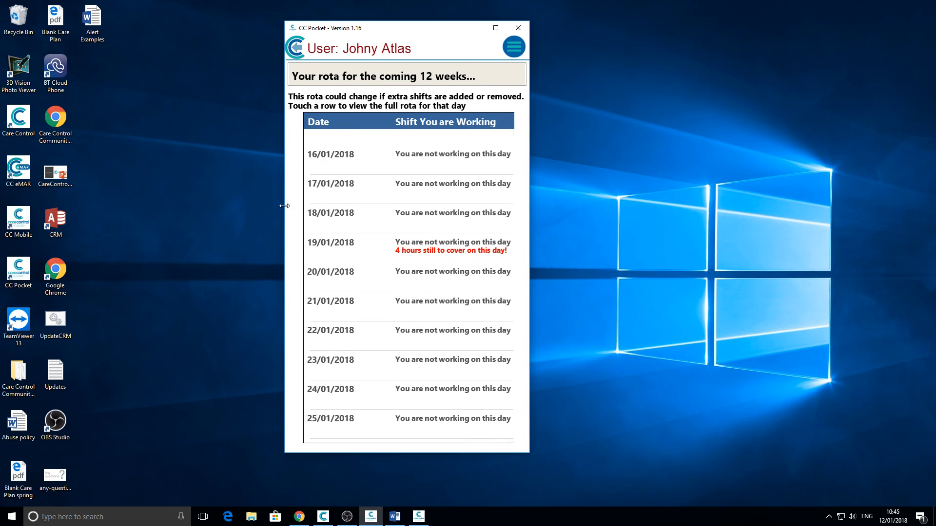
{"action": "left_click", "coordinate": [404, 250]}
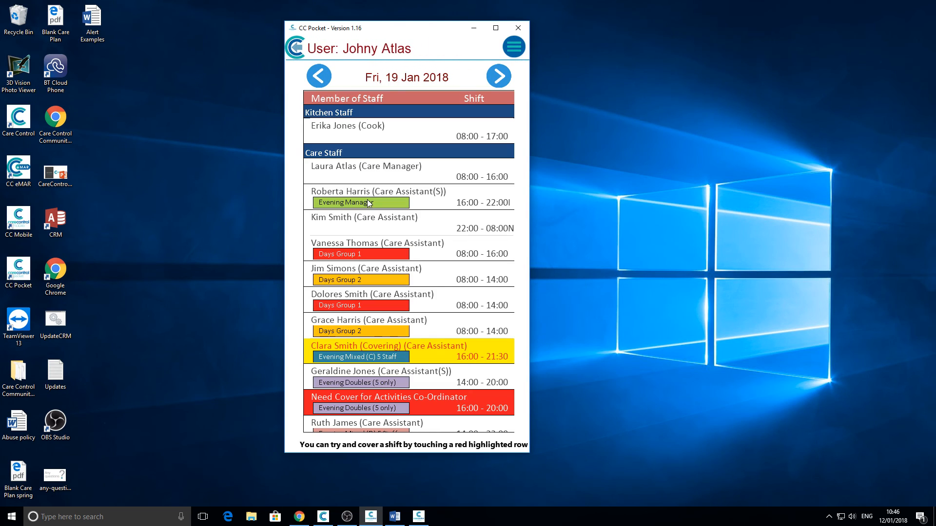
{"action": "left_click", "coordinate": [298, 47]}
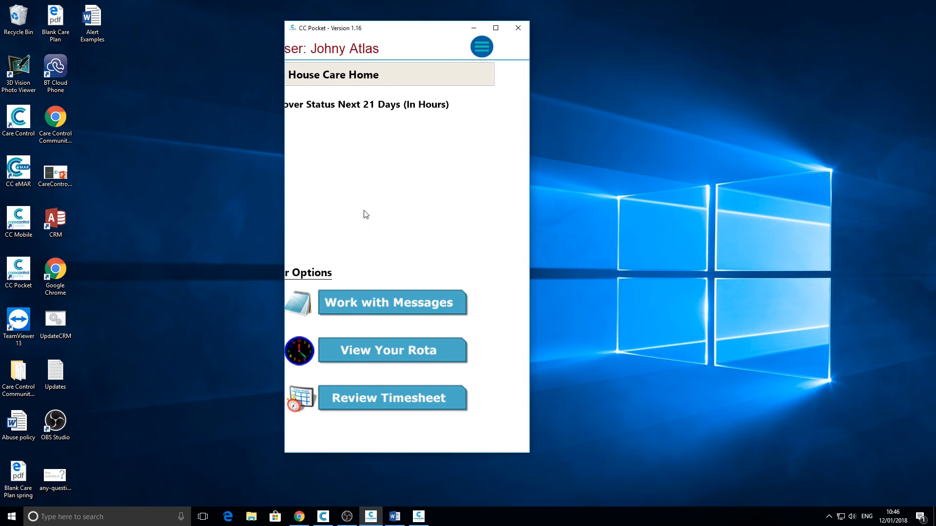
{"action": "left_click", "coordinate": [397, 302]}
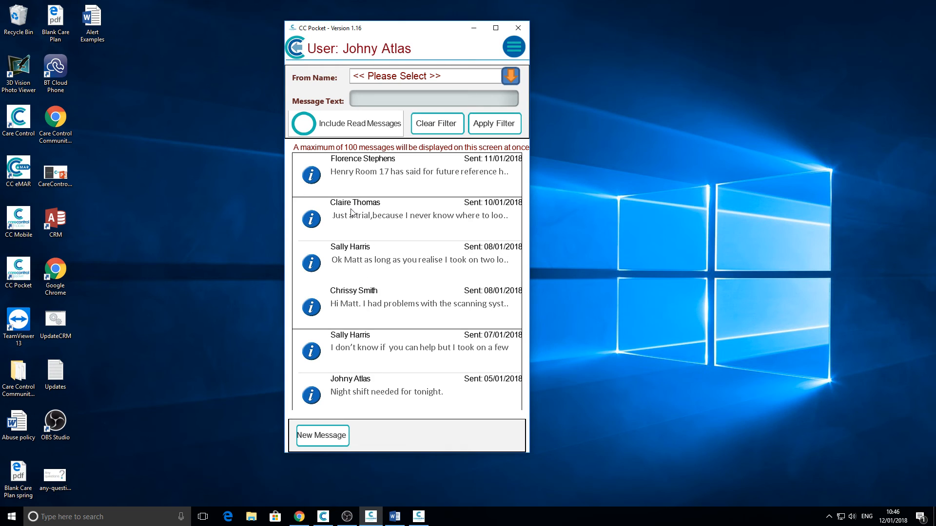
{"action": "left_click", "coordinate": [296, 47]}
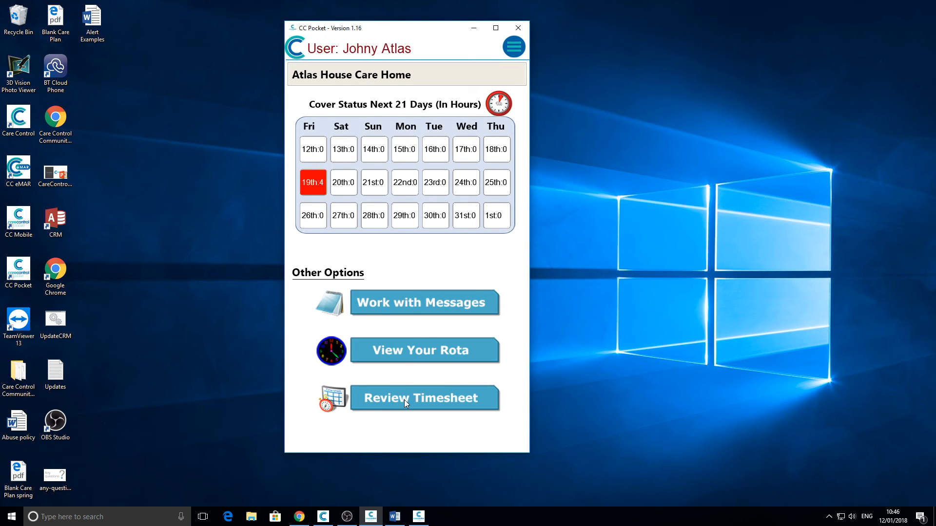
{"action": "left_click", "coordinate": [405, 399]}
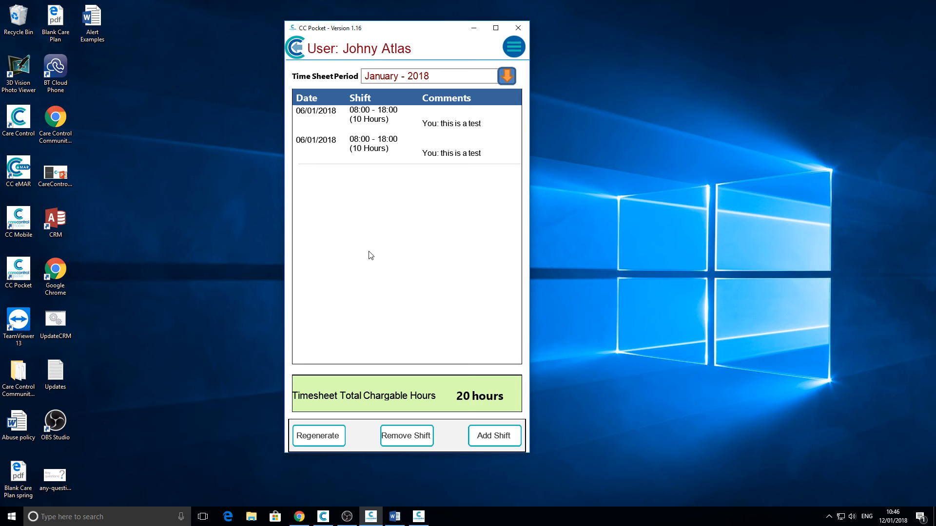
{"action": "left_click", "coordinate": [298, 47]}
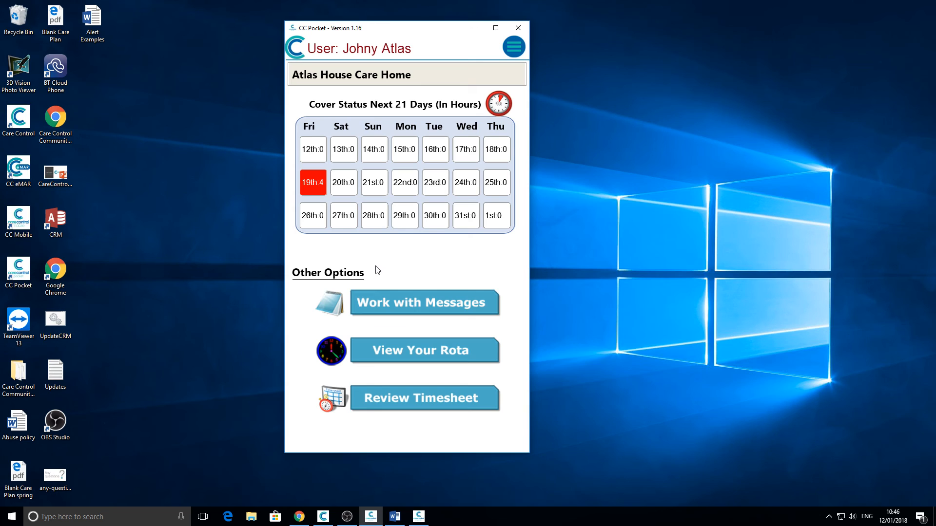
Step: Restore Alert Examples and scroll to the CC Pocket lock-screen alert examples on page 2
{"action": "left_click", "coordinate": [395, 518]}
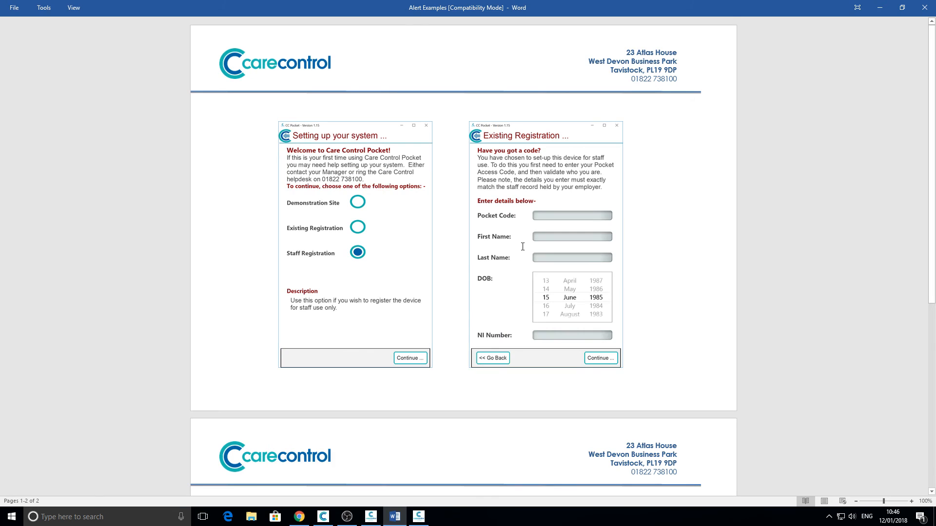
{"action": "scroll", "coordinate": [520, 249], "scroll_direction": "down", "scroll_amount": 5}
{"action": "scroll", "coordinate": [520, 249], "scroll_direction": "down", "scroll_amount": 1}
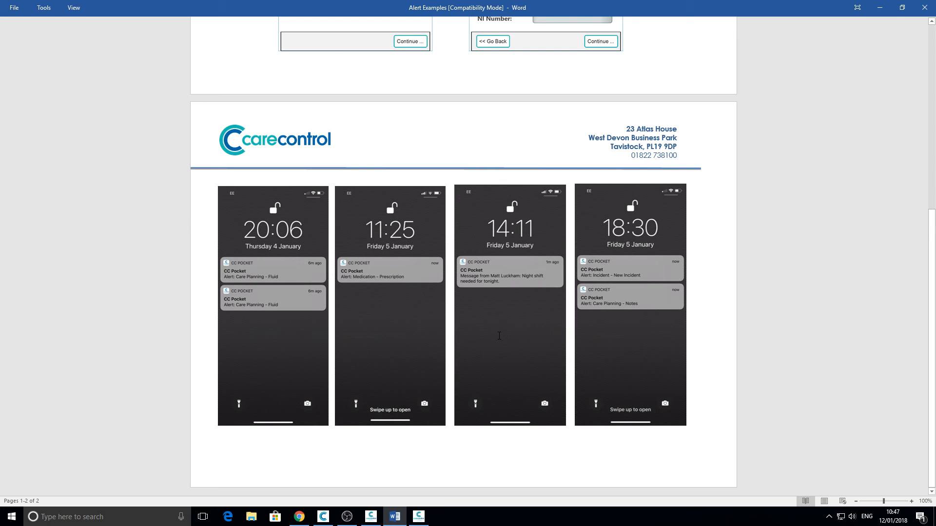
Step: Scroll up slightly and minimise Alert Examples, leaving CC Pocket's home screen visible
{"action": "scroll", "coordinate": [499, 335], "scroll_direction": "up", "scroll_amount": 3}
{"action": "left_click", "coordinate": [880, 7]}
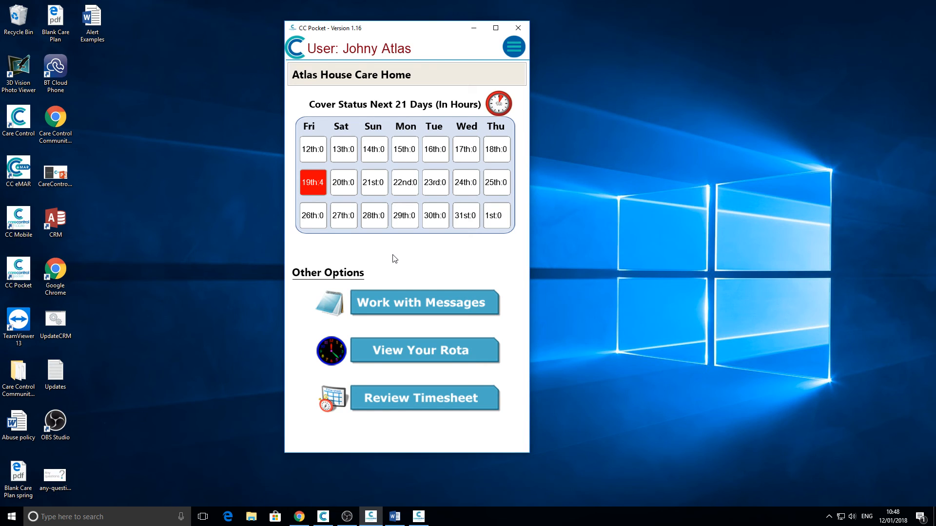
Step: Minimise CC Pocket, open Ground Floor 1's Personal Details care plan and put it into edit mode
{"action": "left_click", "coordinate": [476, 26]}
{"action": "left_click", "coordinate": [317, 519]}
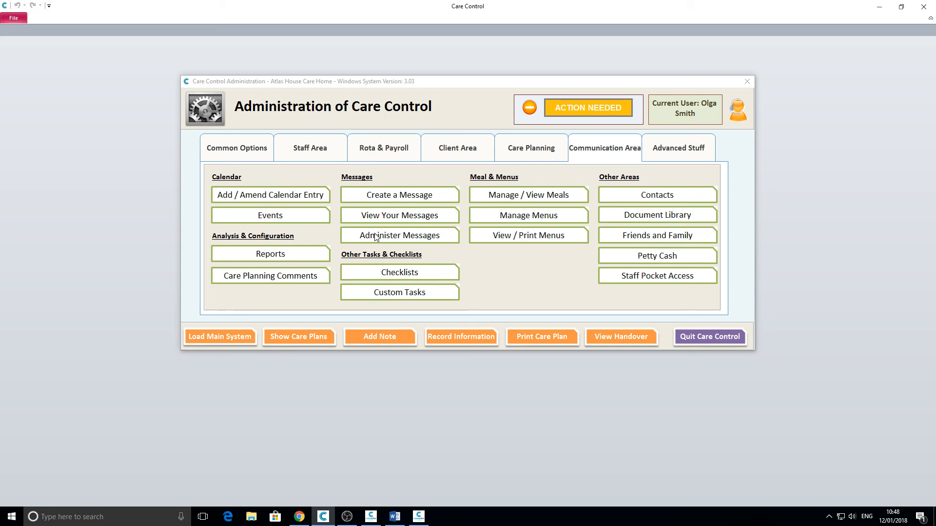
{"action": "left_click", "coordinate": [297, 336]}
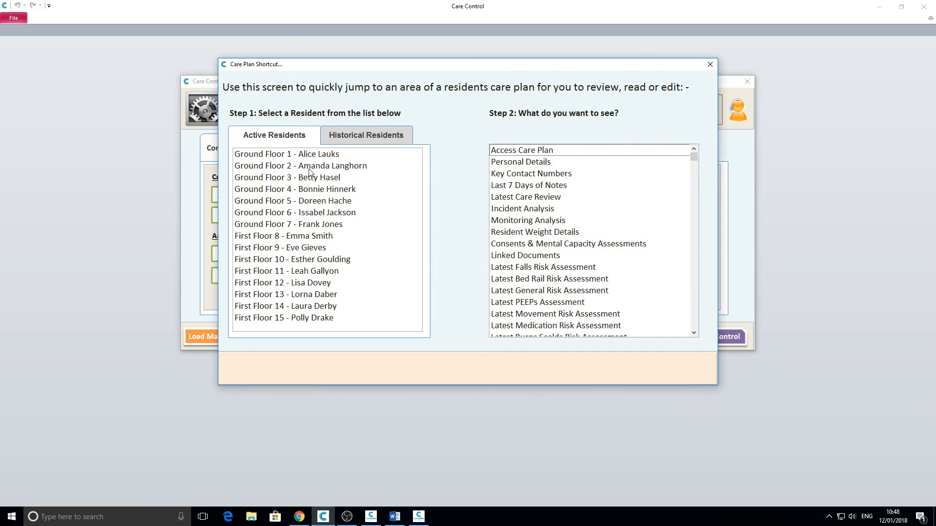
{"action": "left_click", "coordinate": [307, 154]}
{"action": "left_click", "coordinate": [529, 162]}
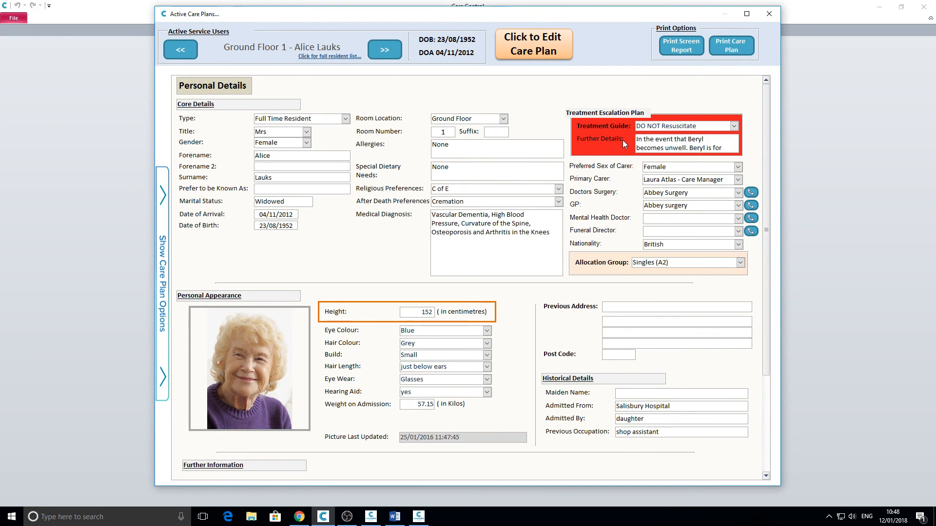
{"action": "left_click", "coordinate": [519, 40]}
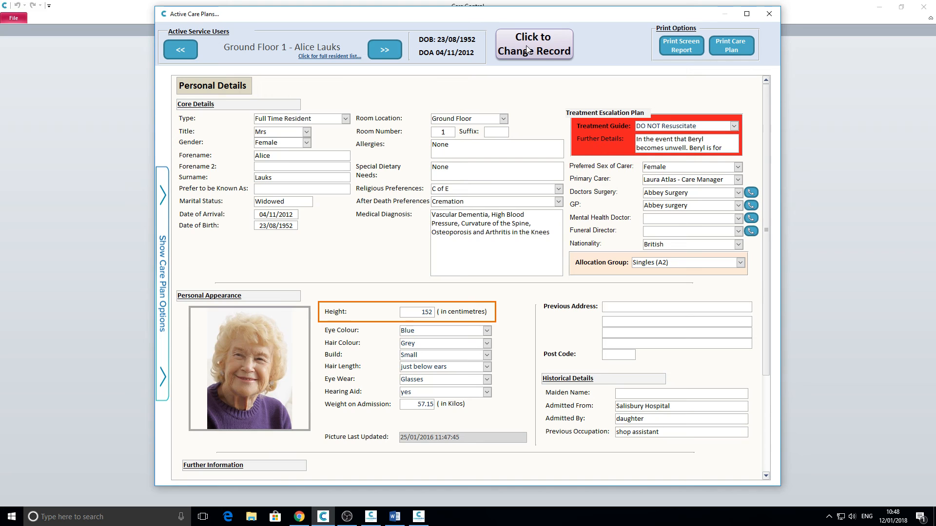
{"action": "left_click", "coordinate": [527, 49]}
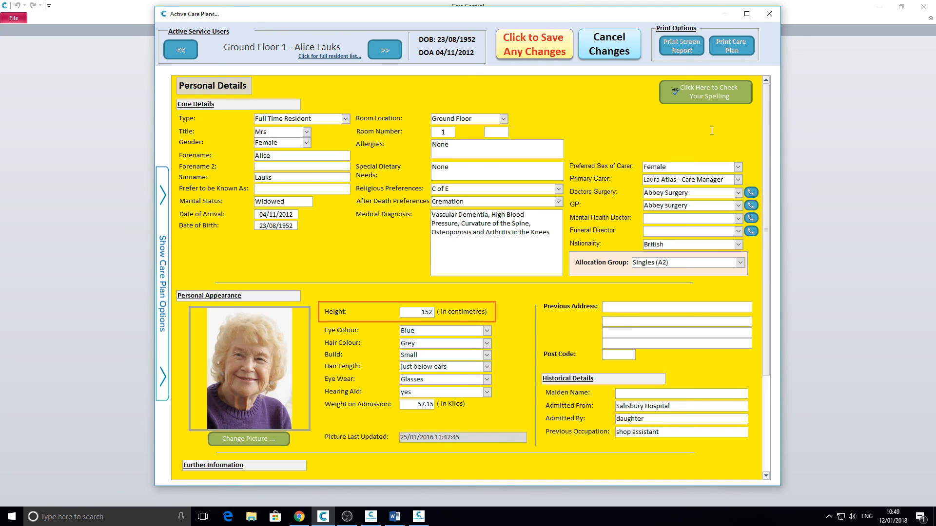
{"action": "left_click", "coordinate": [734, 126]}
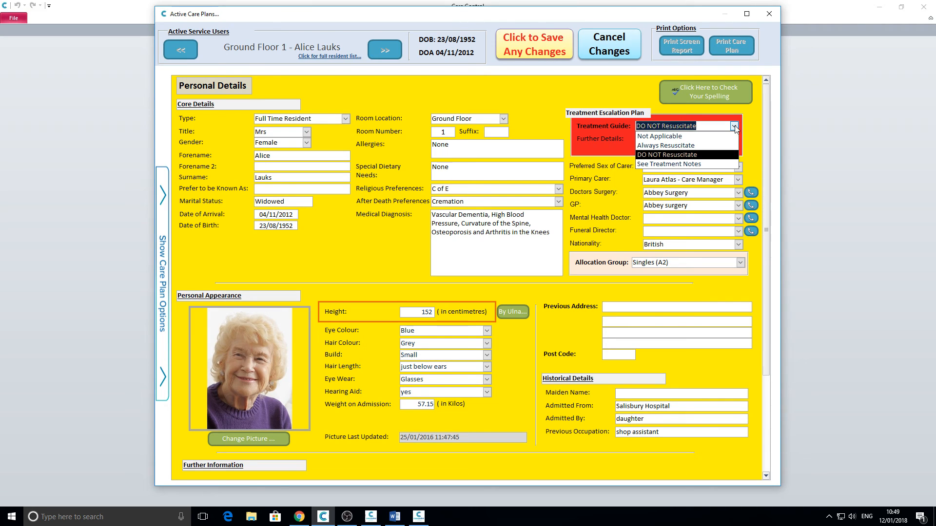
{"action": "left_click", "coordinate": [734, 127]}
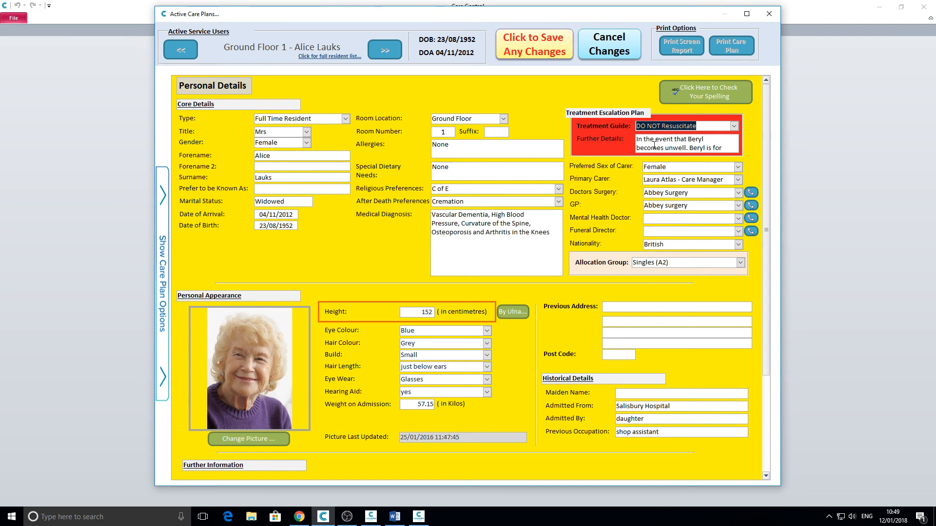
{"action": "left_click", "coordinate": [604, 48]}
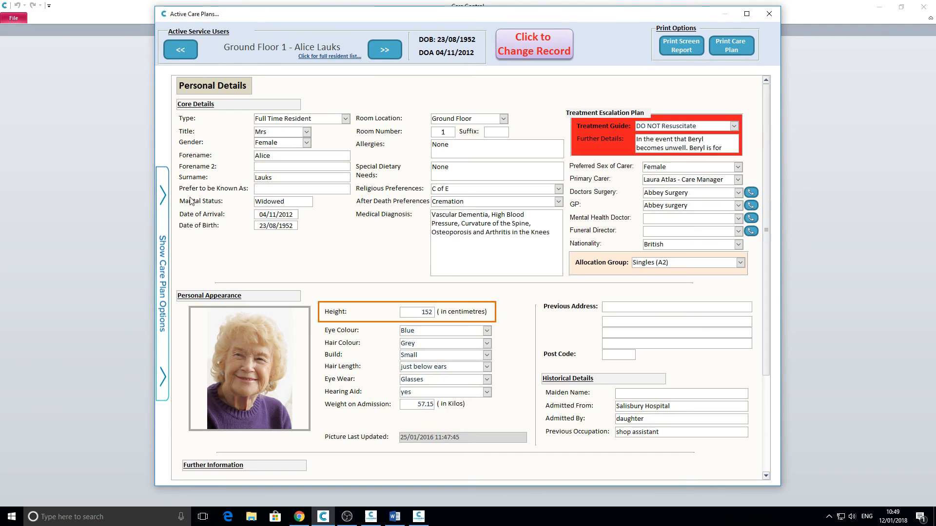
Step: Show Ground Floor 1's care plan Summary page from the care plan options panel
{"action": "left_click", "coordinate": [163, 185]}
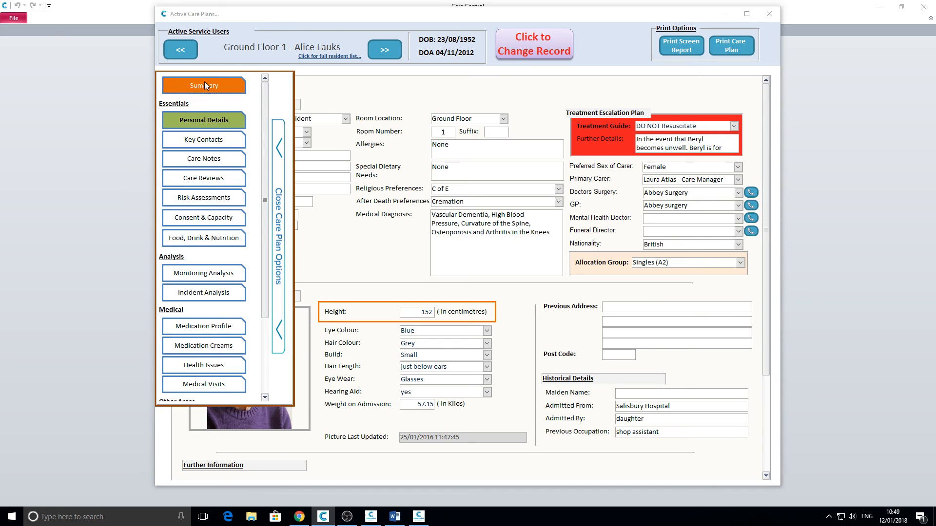
{"action": "left_click", "coordinate": [204, 83]}
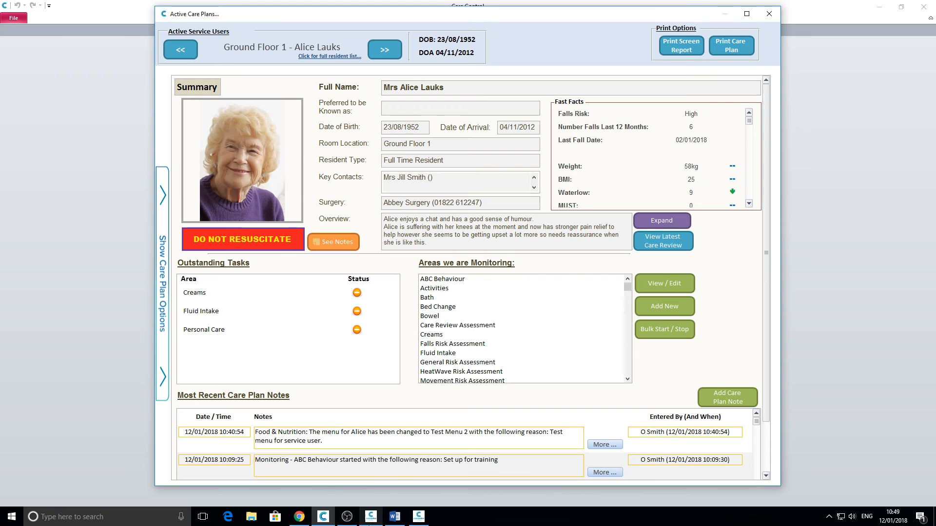
{"action": "mouse_move", "coordinate": [422, 521]}
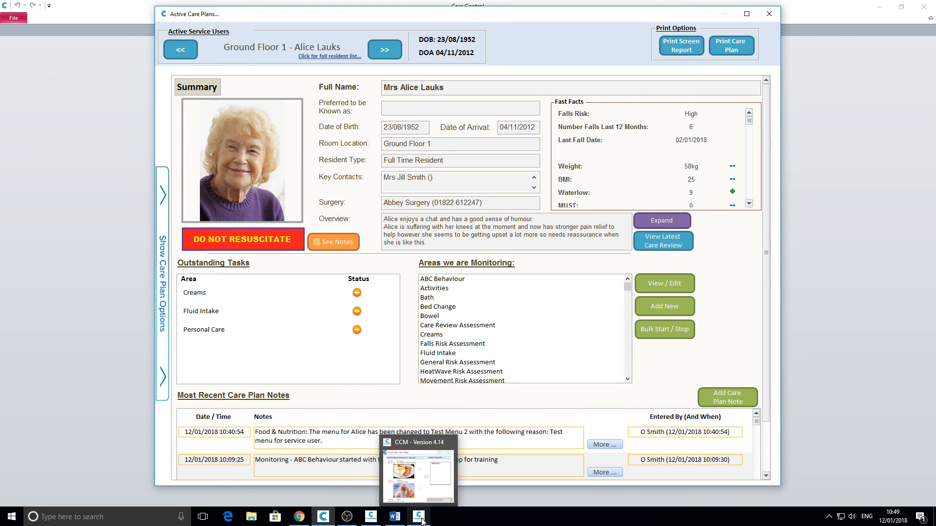
{"action": "left_click", "coordinate": [420, 470]}
Step: From the CCM Home page, open View Residents Care Plans to display Ground Floor 1's summary
{"action": "left_click", "coordinate": [582, 57]}
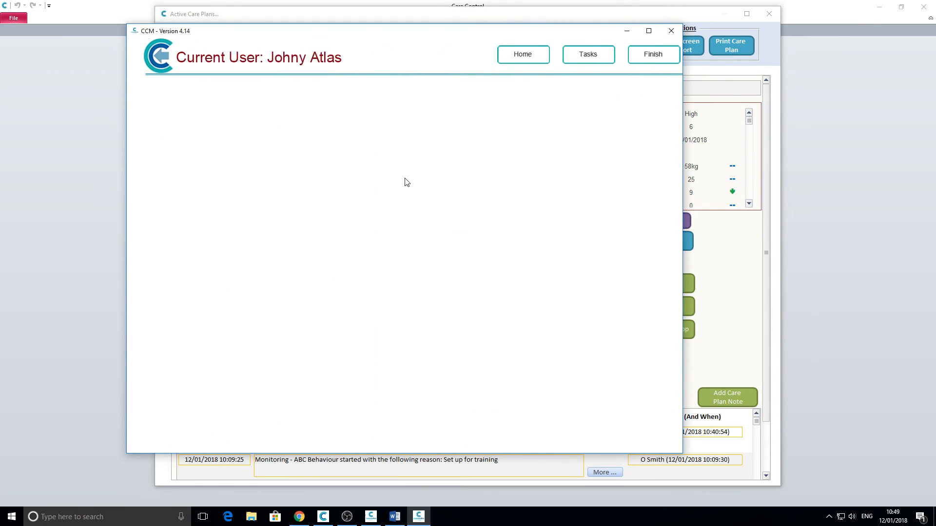
{"action": "left_click", "coordinate": [211, 375]}
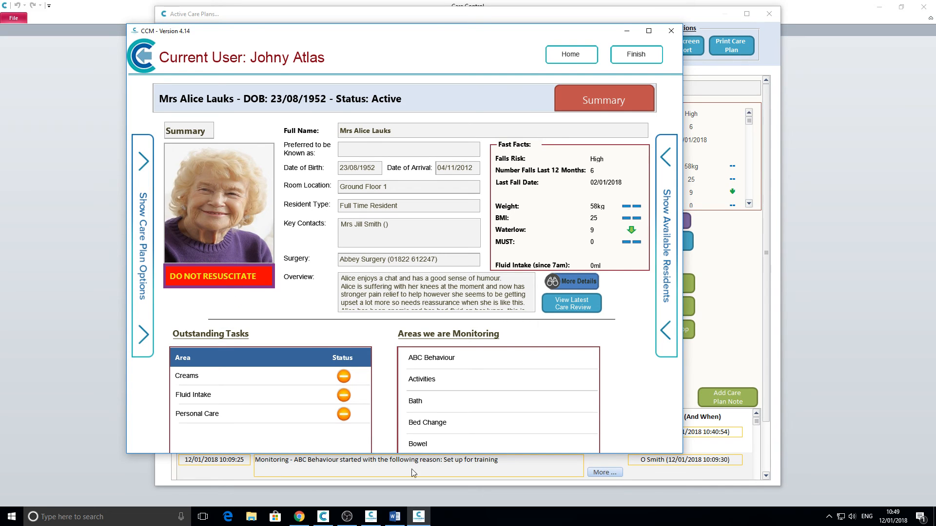
{"action": "mouse_move", "coordinate": [373, 521]}
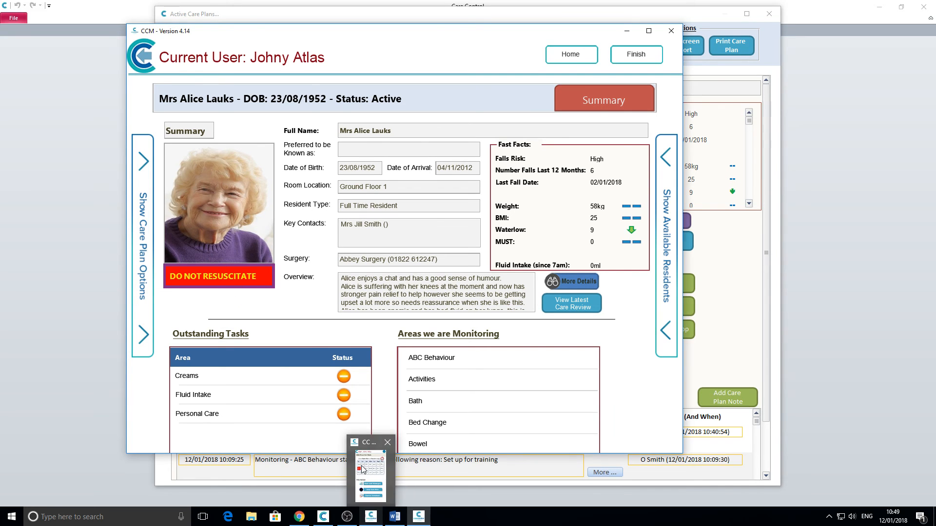
{"action": "left_click", "coordinate": [366, 482]}
Step: In CC Pocket, load the Ground Floor 1 resident and show her DO NOT RESUSCITATE escalation plan
{"action": "left_click", "coordinate": [521, 51]}
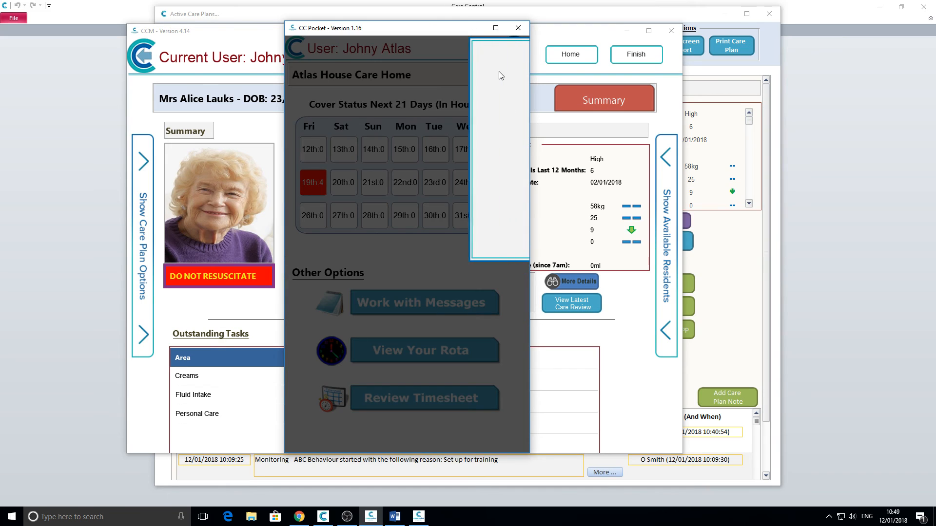
{"action": "left_click", "coordinate": [494, 85]}
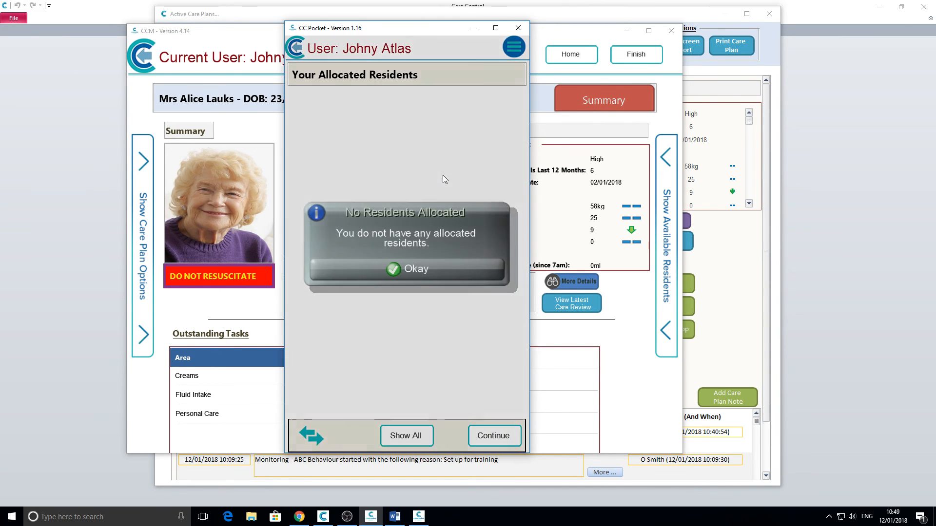
{"action": "left_click", "coordinate": [373, 270]}
{"action": "left_click", "coordinate": [402, 441]}
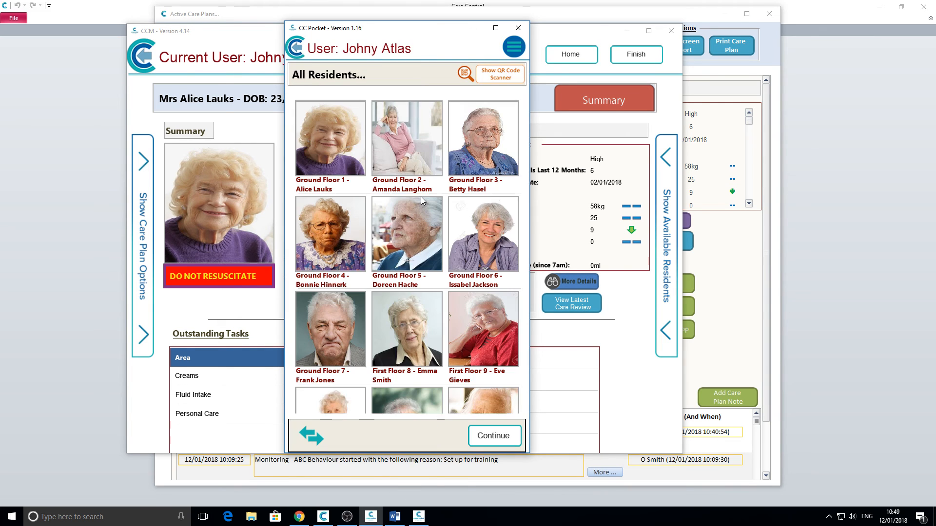
{"action": "left_click", "coordinate": [324, 129]}
{"action": "left_click", "coordinate": [495, 436]}
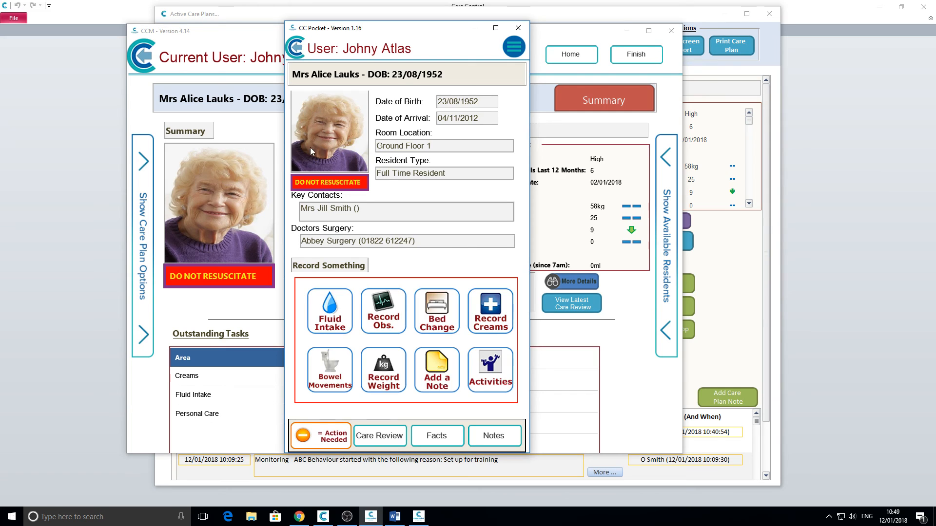
{"action": "left_click_drag", "start_coordinate": [376, 31], "coordinate": [601, 20]}
{"action": "left_click", "coordinate": [567, 171]}
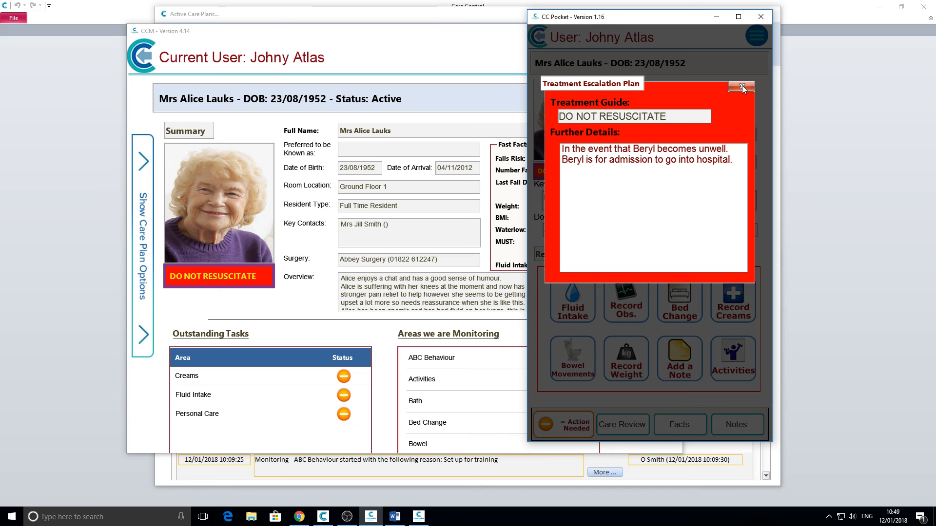
Step: Close CC Pocket's escalation plan, then open and close the DO NOT RESUSCITATE plan in CCM
{"action": "left_click", "coordinate": [741, 87]}
{"action": "left_click", "coordinate": [189, 284]}
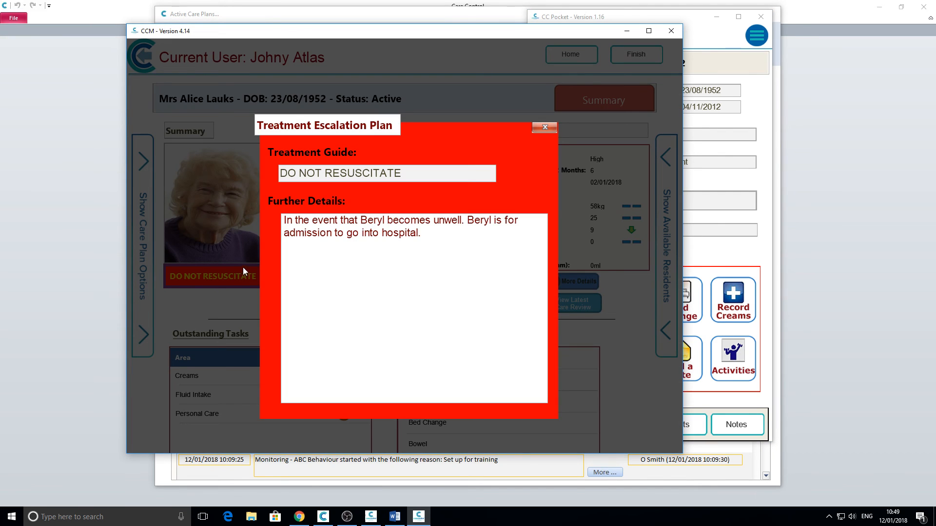
{"action": "left_click", "coordinate": [545, 128]}
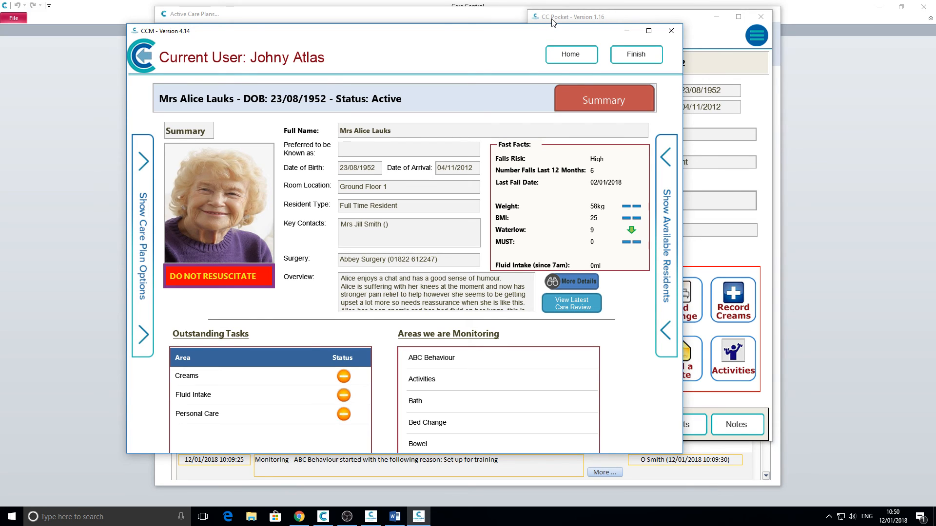
Step: Open the resident's Personal Details, view the Type options in edit mode, and cancel the changes
{"action": "left_click", "coordinate": [467, 17]}
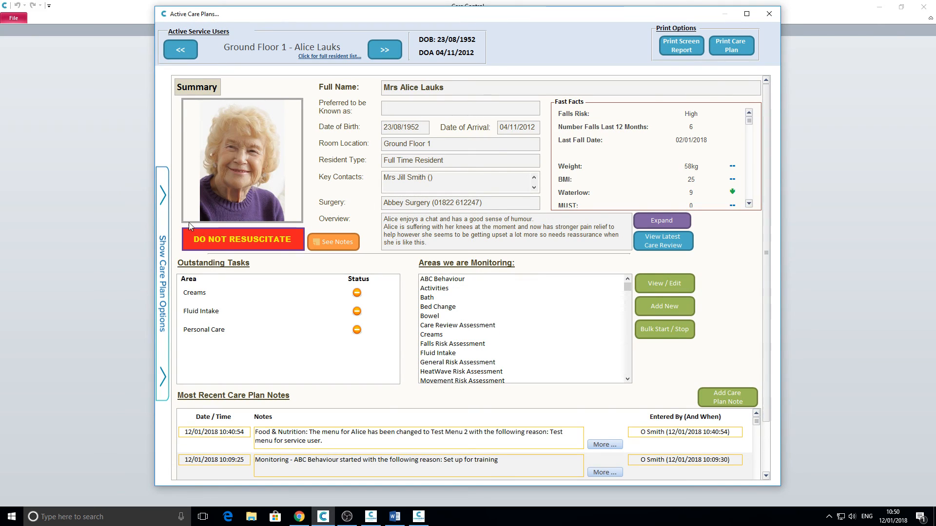
{"action": "left_click", "coordinate": [165, 200]}
{"action": "left_click", "coordinate": [204, 121]}
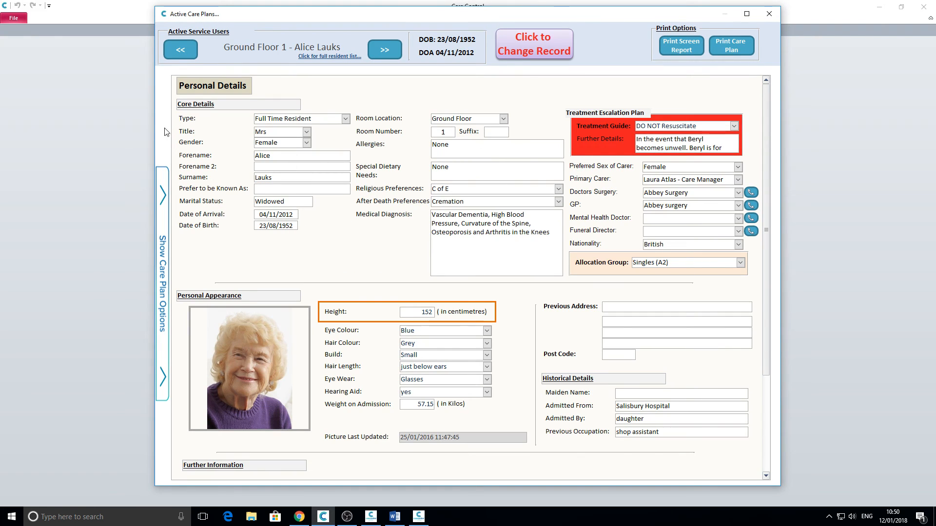
{"action": "left_click", "coordinate": [533, 44]}
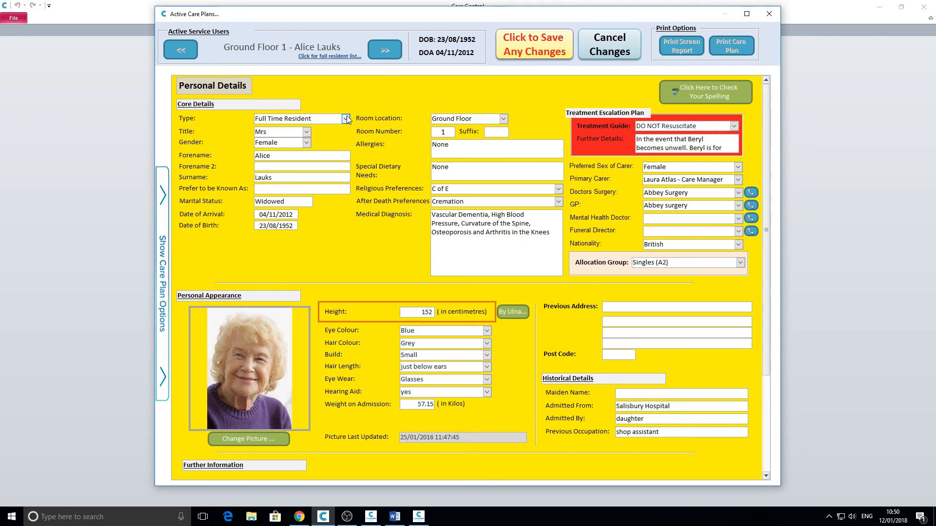
{"action": "left_click", "coordinate": [345, 118]}
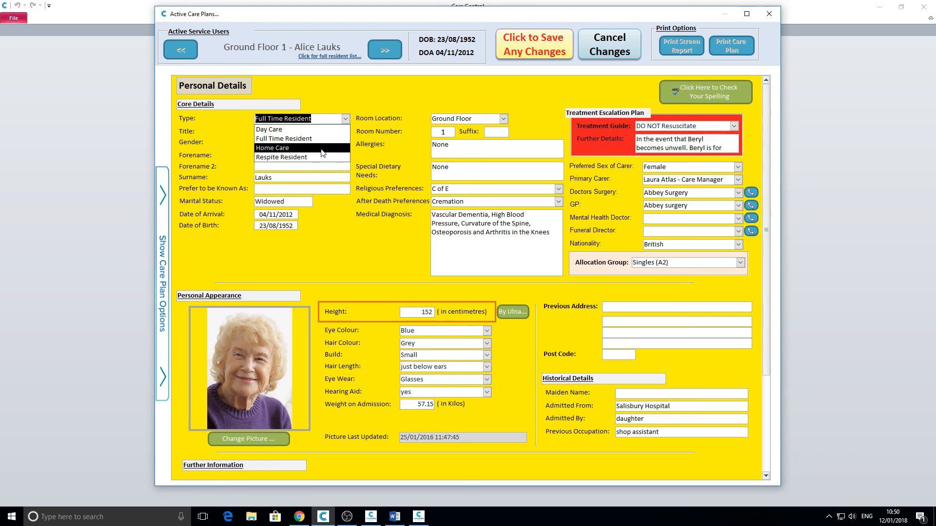
{"action": "left_click", "coordinate": [378, 99]}
{"action": "left_click", "coordinate": [613, 52]}
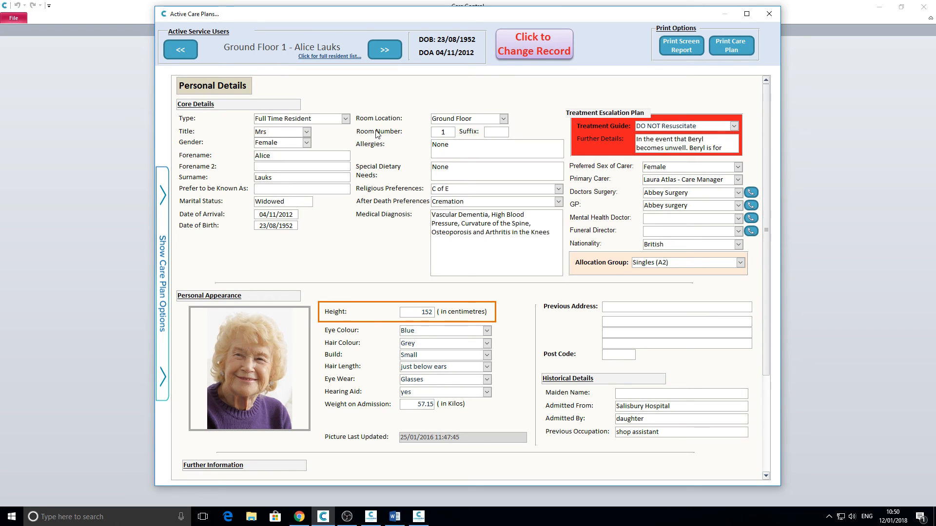
Step: Step forward two residents to Ground Floor 3 and select the address street line
{"action": "left_click", "coordinate": [383, 50]}
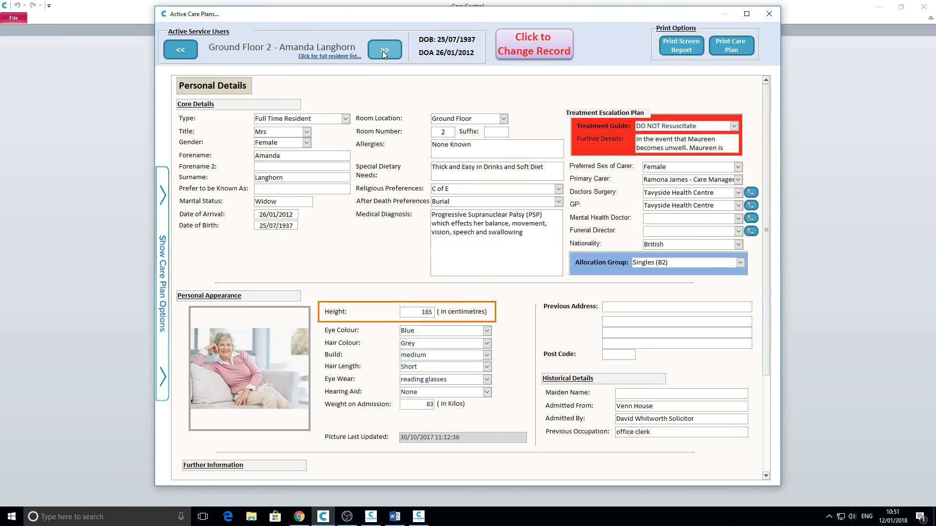
{"action": "left_click", "coordinate": [382, 51]}
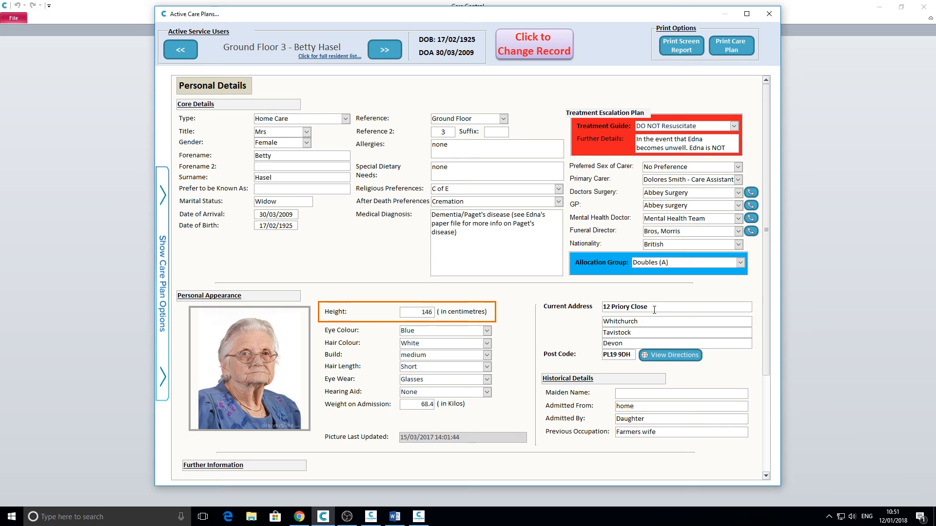
{"action": "left_click_drag", "start_coordinate": [654, 310], "coordinate": [599, 311]}
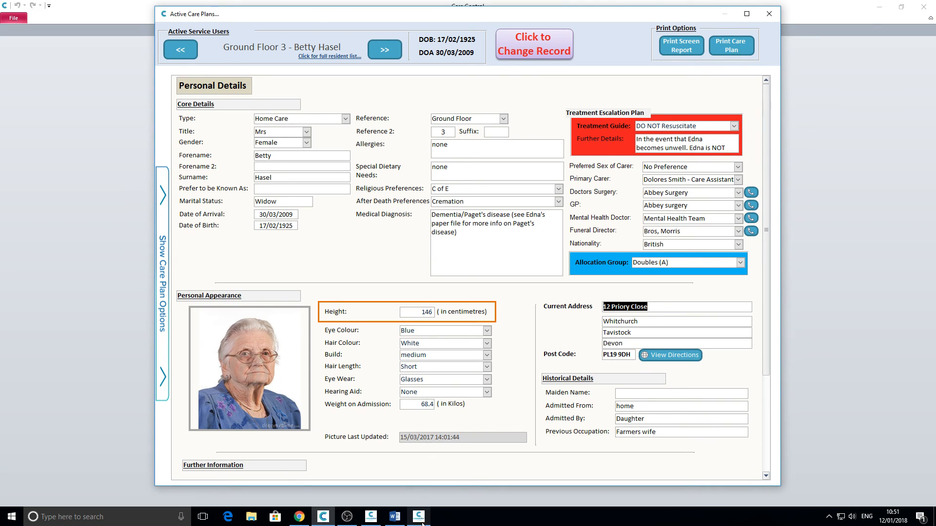
Step: Load the Ground Floor 3 resident in CC Pocket from all residents, then minimise the window
{"action": "left_click", "coordinate": [371, 517]}
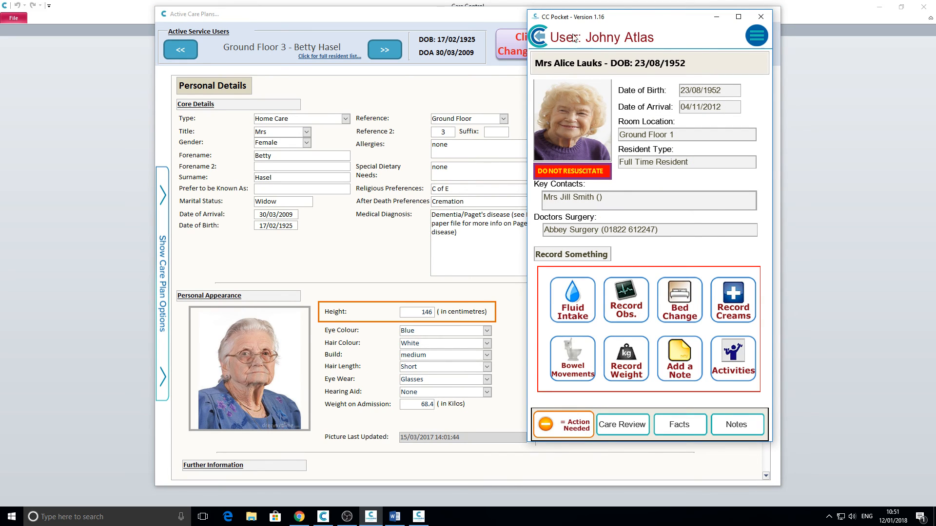
{"action": "left_click", "coordinate": [539, 37]}
{"action": "left_click", "coordinate": [654, 255]}
{"action": "left_click", "coordinate": [653, 425]}
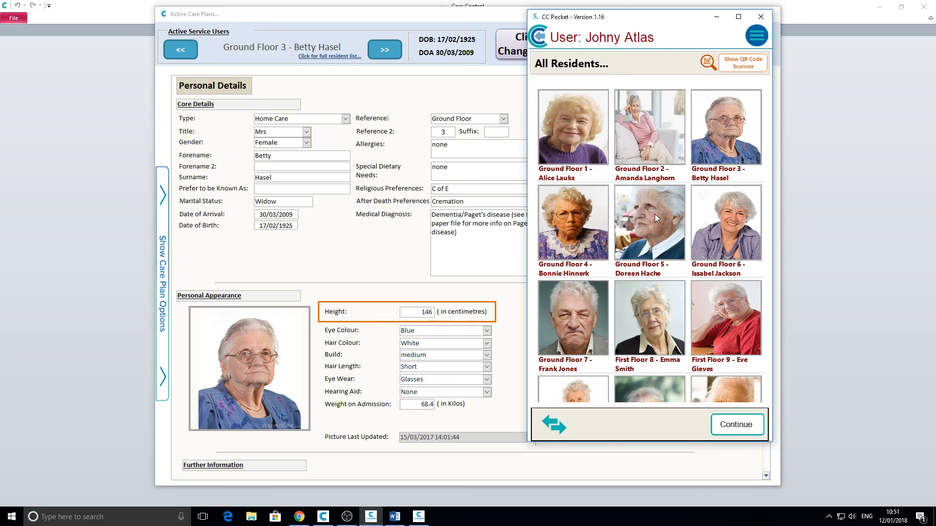
{"action": "left_click", "coordinate": [713, 128]}
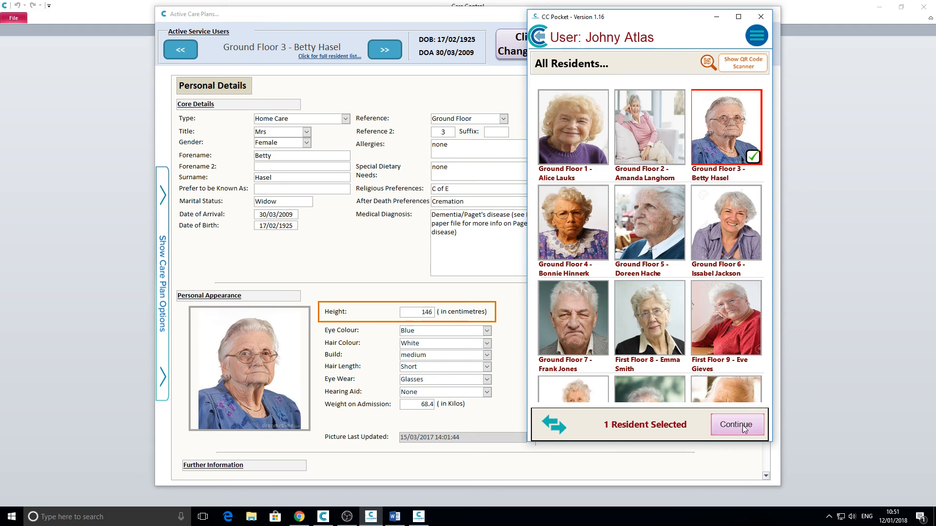
{"action": "left_click", "coordinate": [737, 424]}
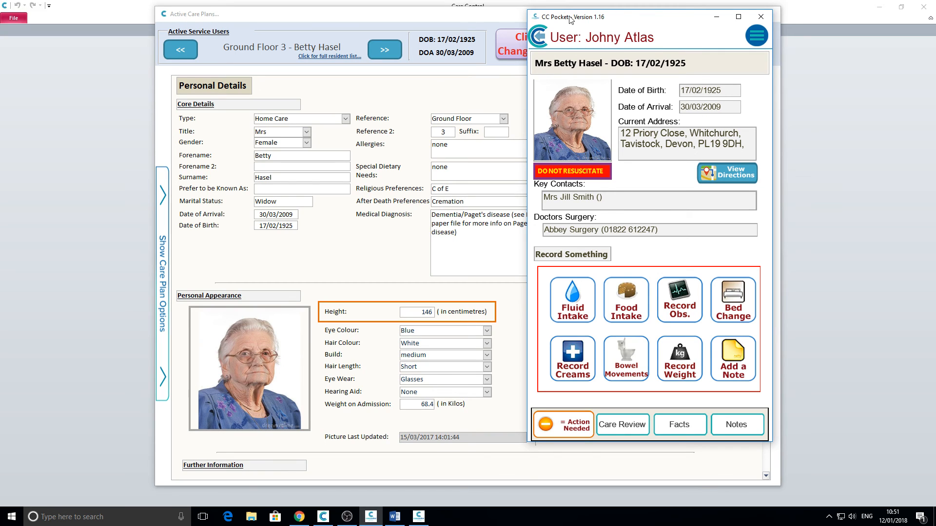
{"action": "left_click", "coordinate": [715, 18]}
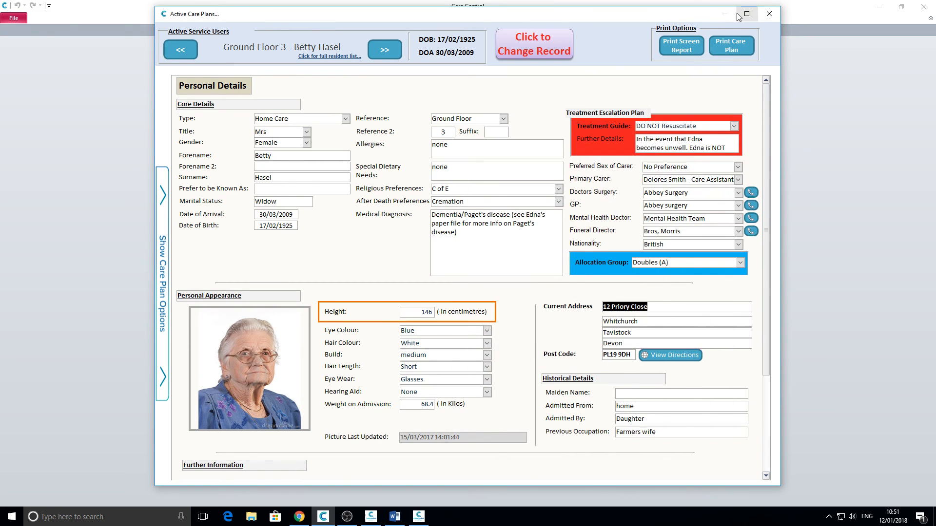
Step: Close Active Care Plans and open Manage Monitoring for the Ground Floor 2 resident
{"action": "left_click", "coordinate": [769, 15]}
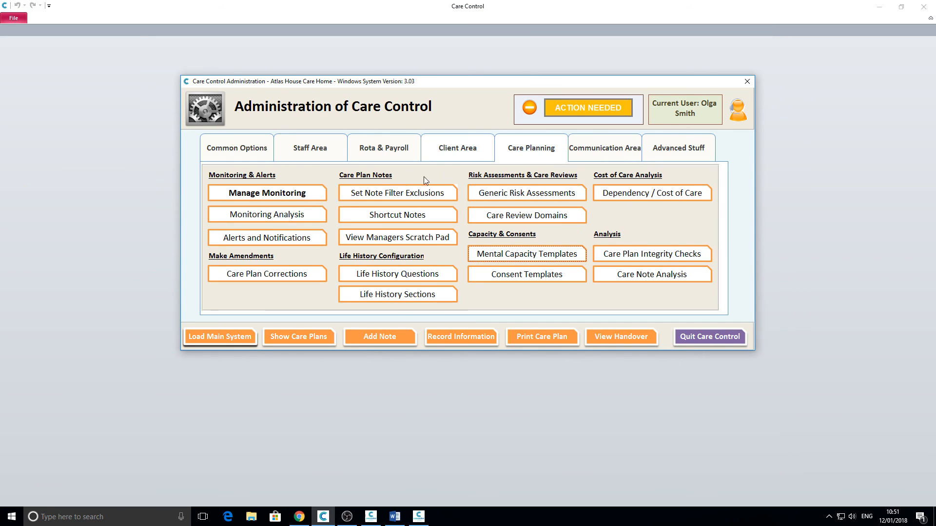
{"action": "left_click", "coordinate": [615, 148]}
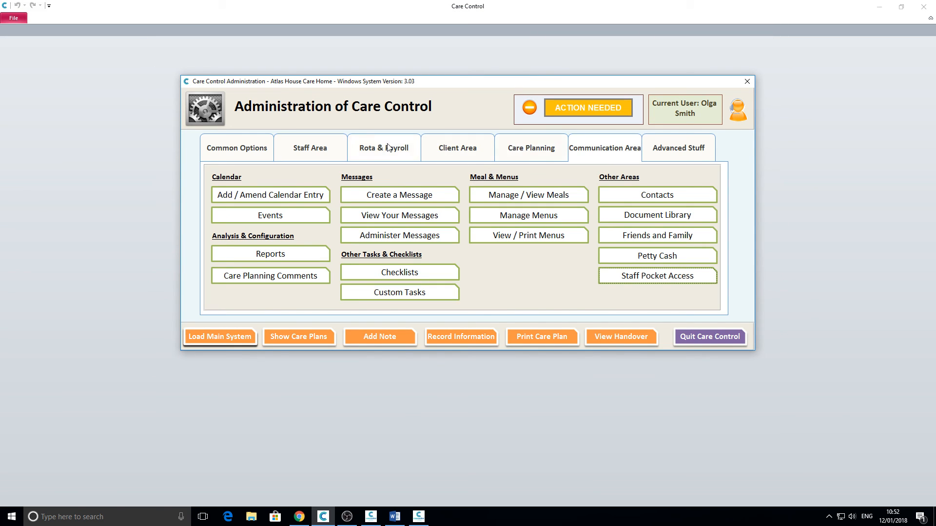
{"action": "left_click", "coordinate": [528, 146]}
{"action": "left_click", "coordinate": [279, 191]}
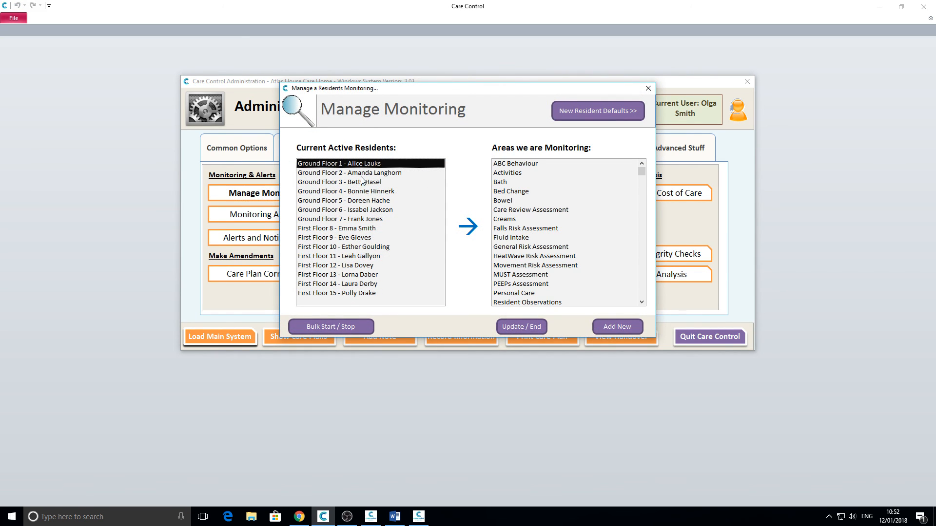
{"action": "left_click", "coordinate": [369, 173]}
Step: Browse the available monitoring areas under Add New, then cancel and close Manage Monitoring
{"action": "left_click", "coordinate": [610, 325]}
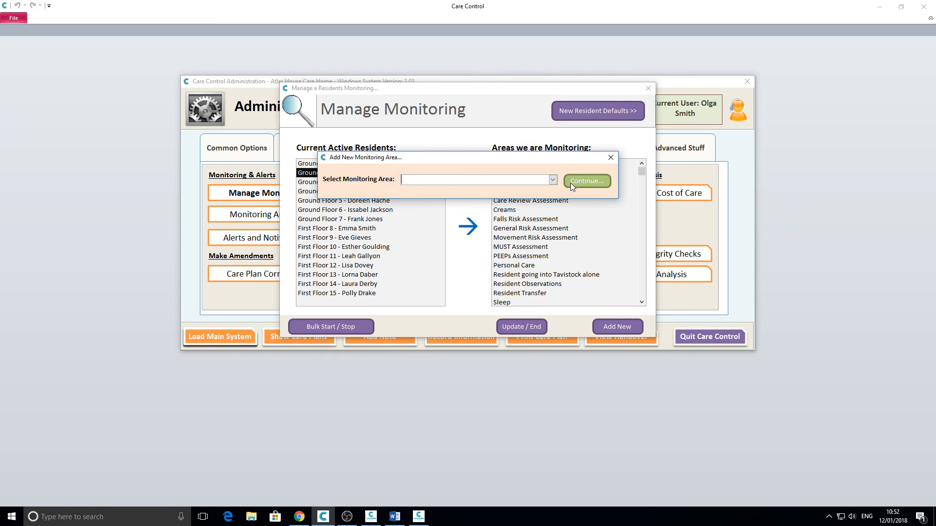
{"action": "left_click", "coordinate": [552, 180]}
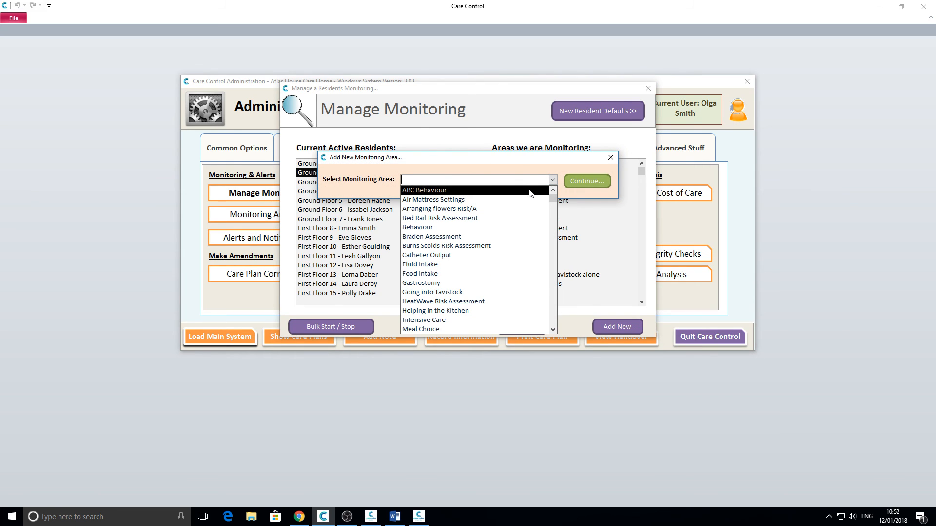
{"action": "left_click", "coordinate": [560, 168]}
{"action": "left_click", "coordinate": [610, 157]}
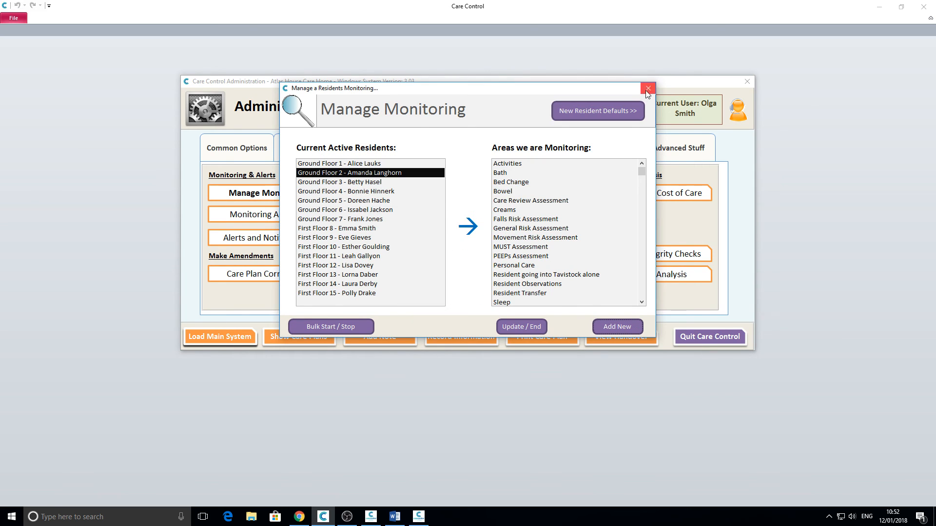
{"action": "left_click", "coordinate": [648, 89]}
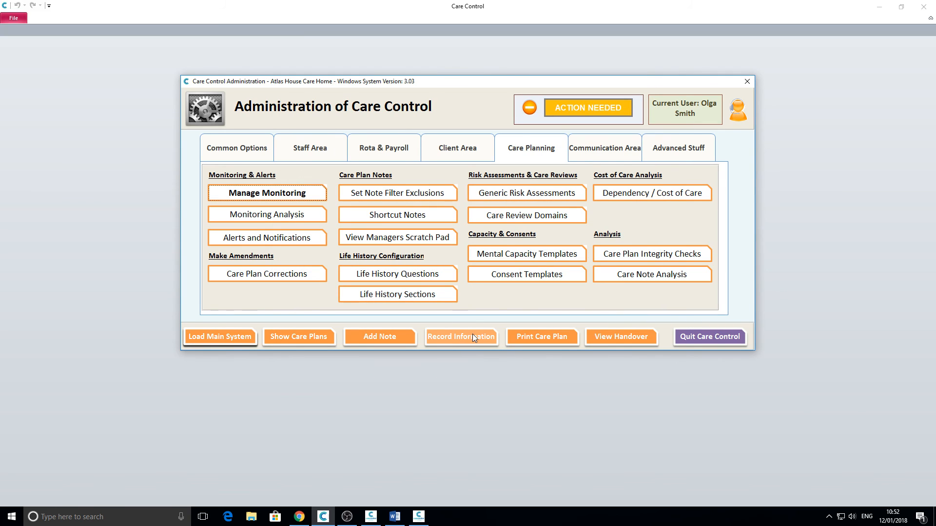
Step: Open Record Information by task and browse to the Personal recording tasks
{"action": "left_click", "coordinate": [472, 336]}
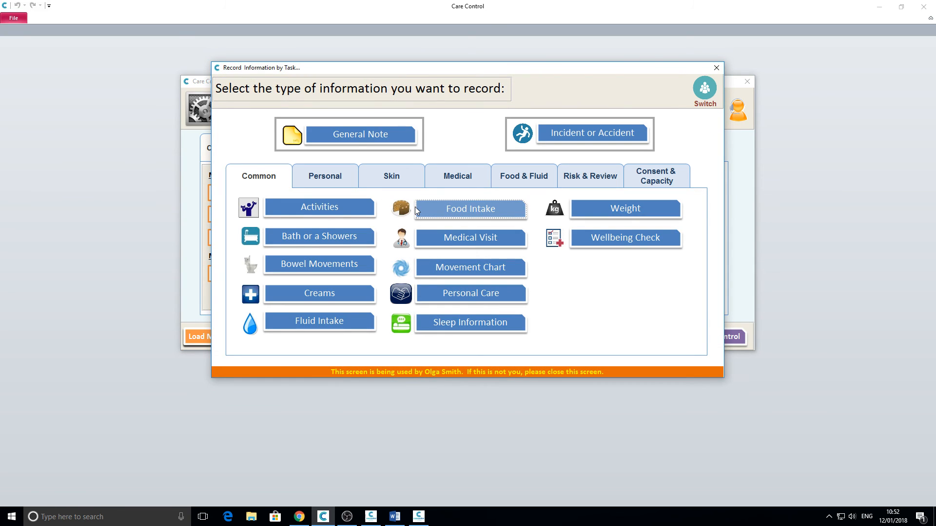
{"action": "left_click", "coordinate": [478, 176]}
{"action": "left_click", "coordinate": [286, 180]}
{"action": "left_click", "coordinate": [313, 179]}
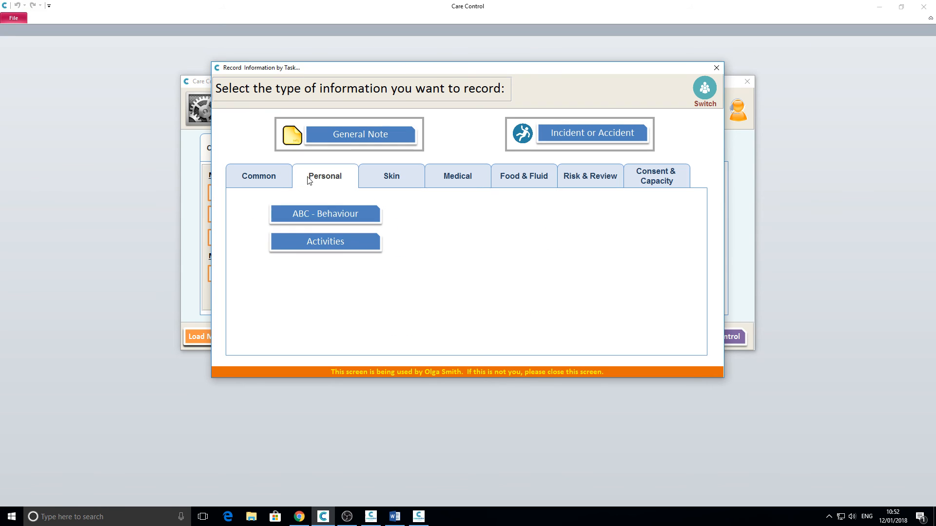
Step: Open the ABC Behaviour record form for the only monitored resident, then close it and the list
{"action": "left_click", "coordinate": [329, 215]}
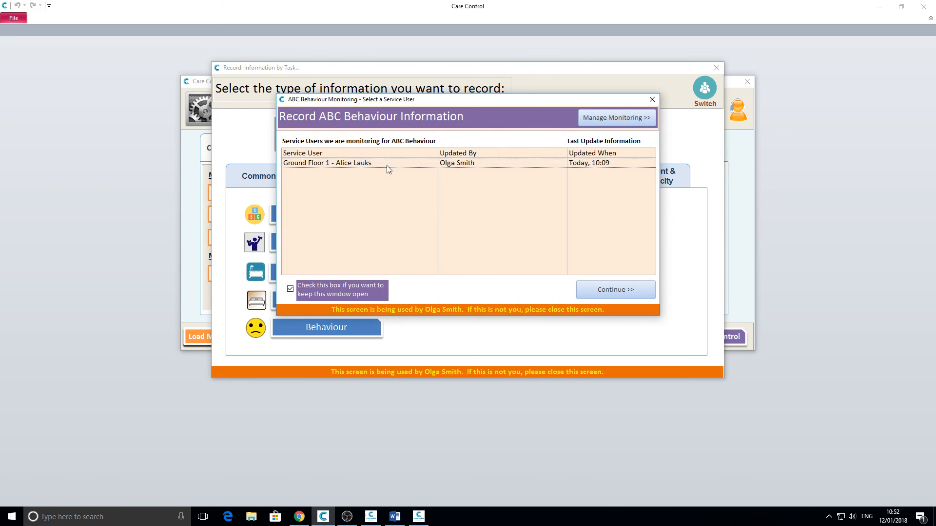
{"action": "left_click", "coordinate": [388, 164]}
{"action": "left_click", "coordinate": [615, 291]}
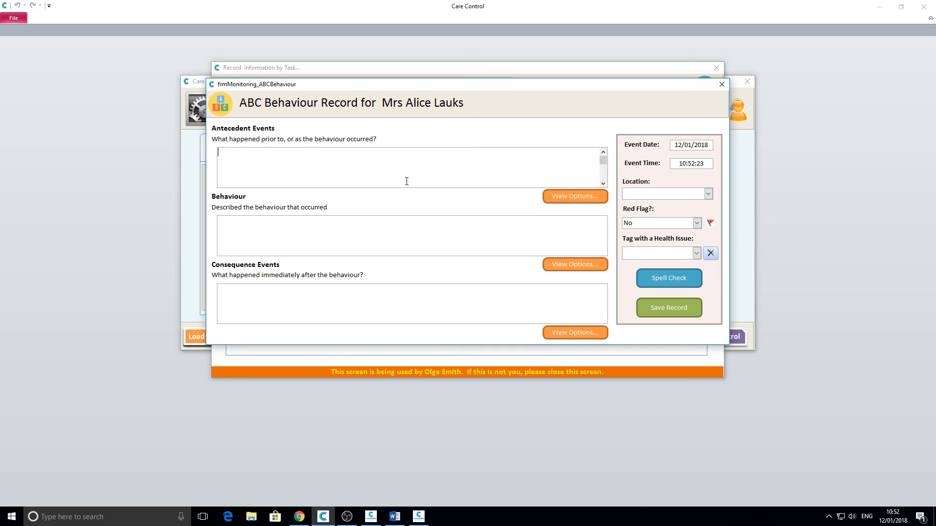
{"action": "left_click", "coordinate": [722, 84]}
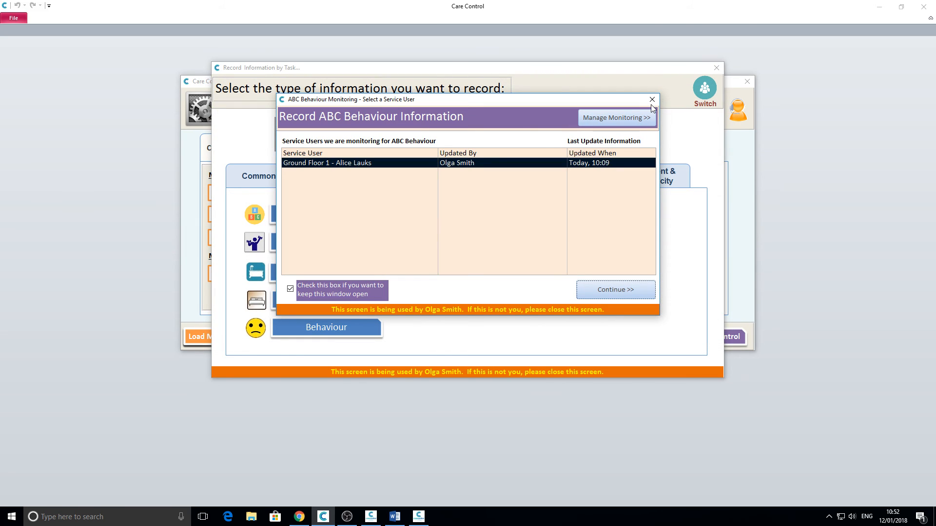
{"action": "left_click", "coordinate": [651, 100]}
Step: Close Record Information and open Care Note Analysis for 14/10/2017 to 12/01/2018
{"action": "left_click", "coordinate": [717, 67]}
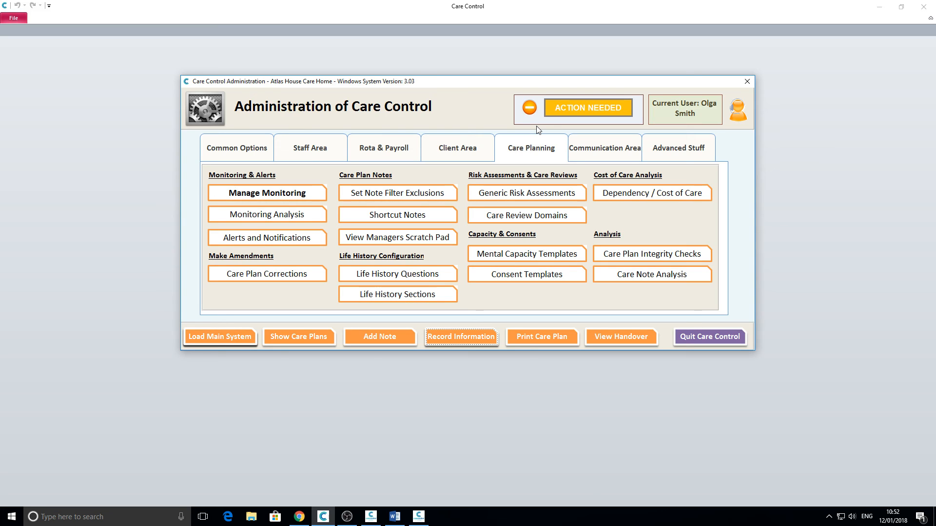
{"action": "left_click", "coordinate": [641, 272]}
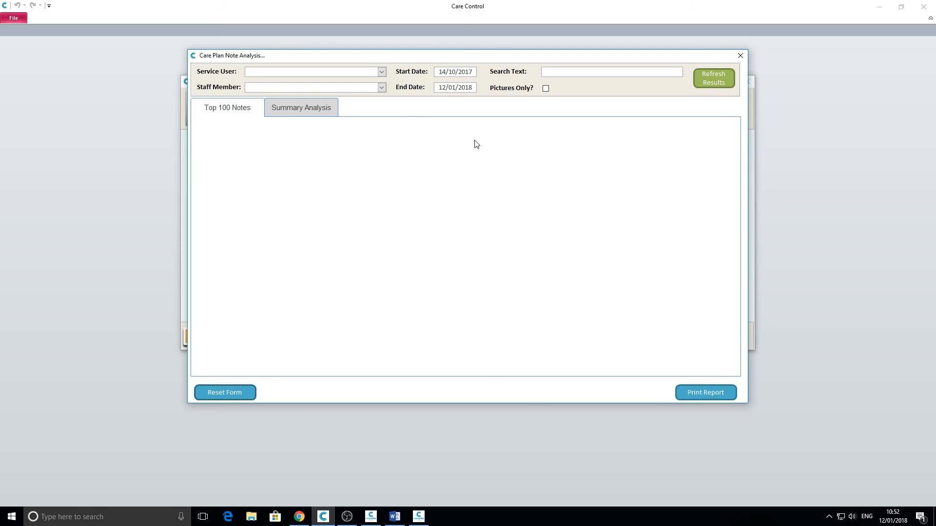
Step: Reopen Care Note Analysis, leave resident and staff filters empty, and search for 'had a fall'
{"action": "left_click", "coordinate": [738, 54]}
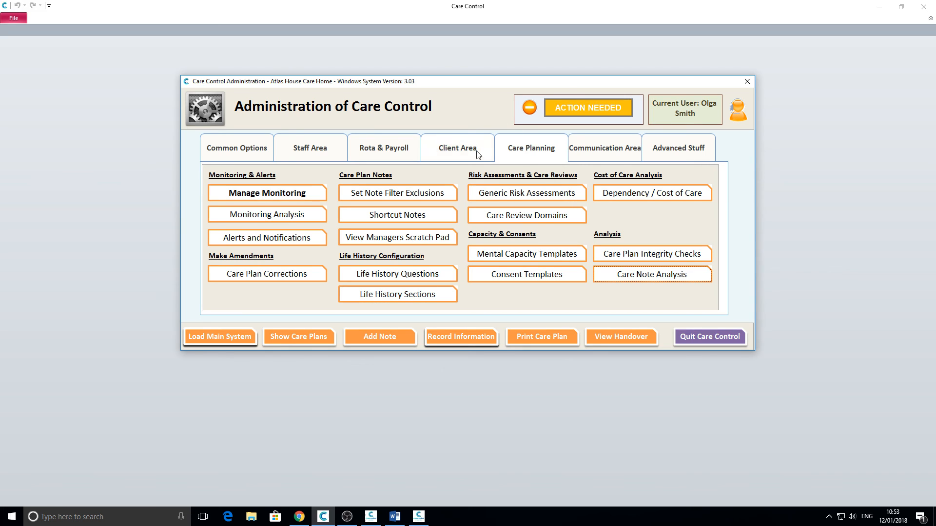
{"action": "left_click", "coordinate": [523, 148]}
{"action": "left_click", "coordinate": [658, 278]}
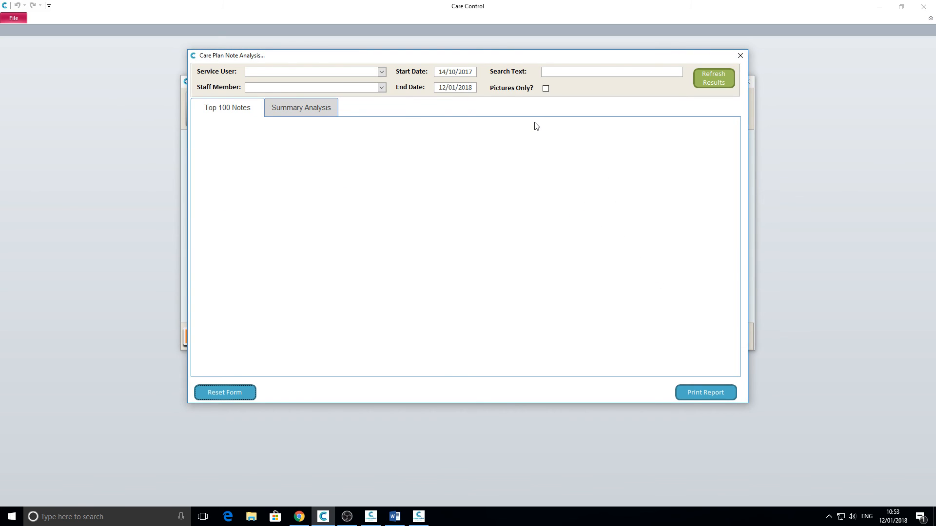
{"action": "left_click", "coordinate": [381, 73]}
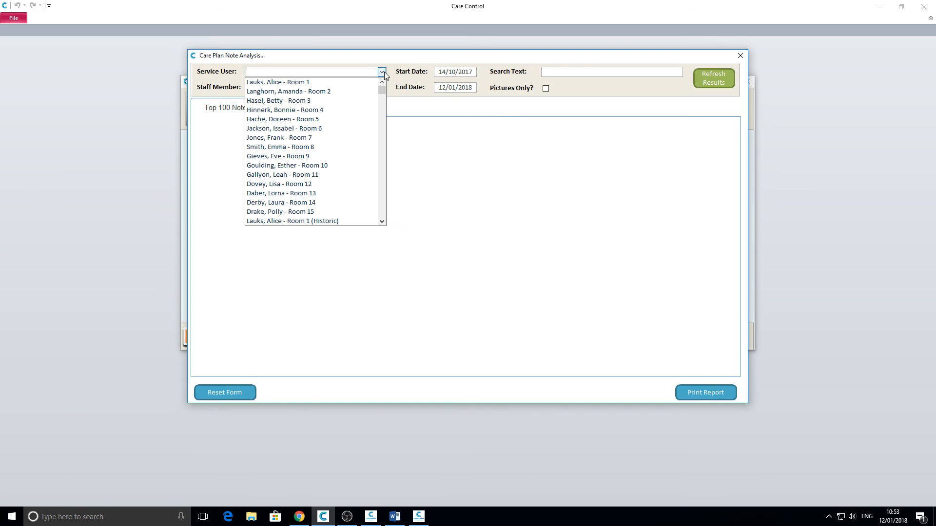
{"action": "left_click", "coordinate": [382, 72]}
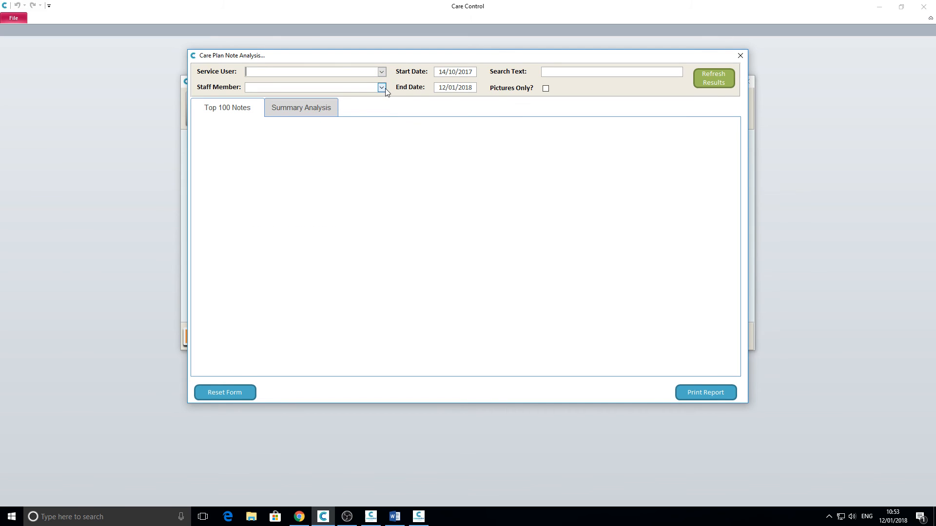
{"action": "left_click", "coordinate": [381, 87]}
{"action": "left_click", "coordinate": [382, 87]}
{"action": "type", "text": "had a fall"}
{"action": "left_click", "coordinate": [710, 75]}
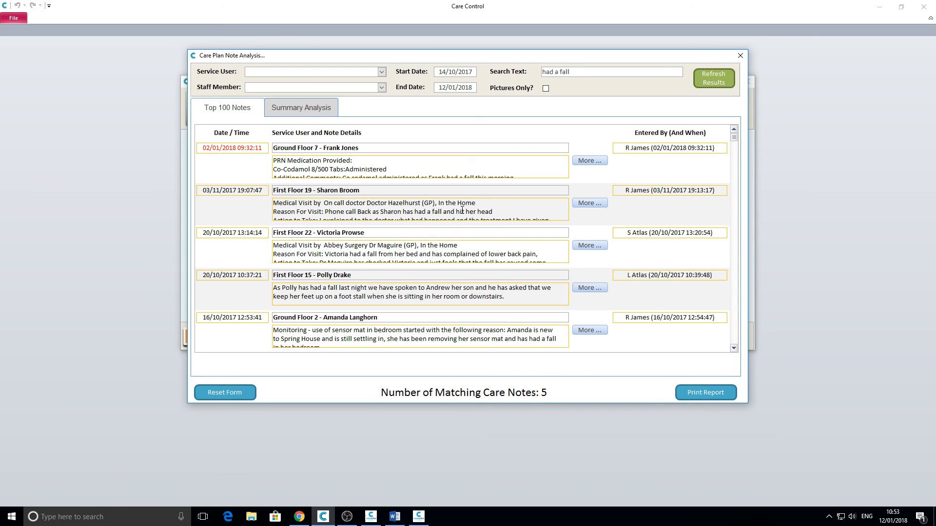
Step: Read the second matching fall note in full, then close the note viewer
{"action": "left_click", "coordinate": [598, 203]}
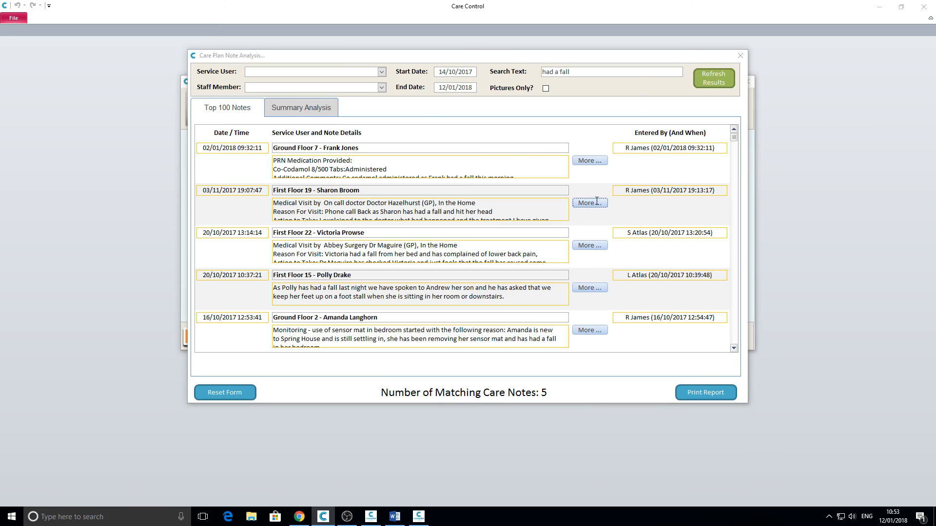
{"action": "left_click", "coordinate": [631, 77]}
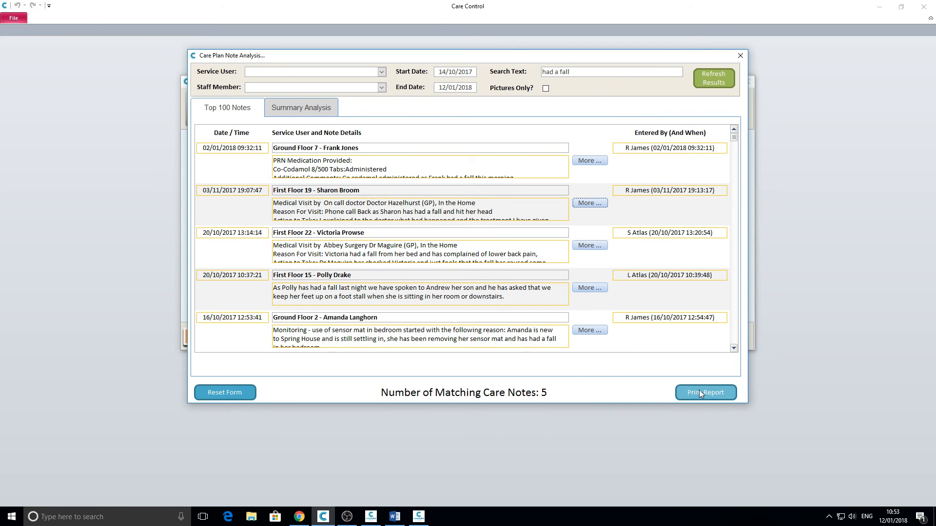
Step: Build the Summary Analysis by month and by staff member, then return to Top 100 Notes
{"action": "left_click", "coordinate": [302, 109]}
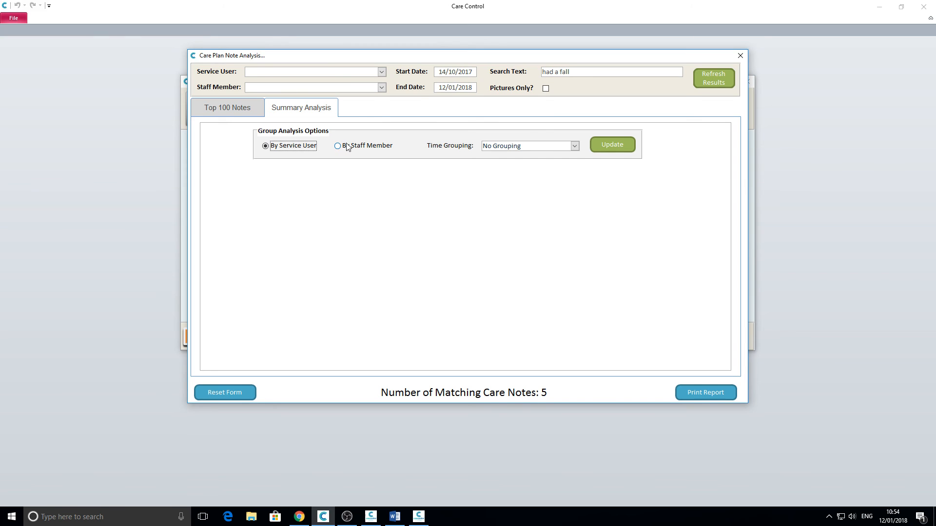
{"action": "left_click", "coordinate": [617, 144]}
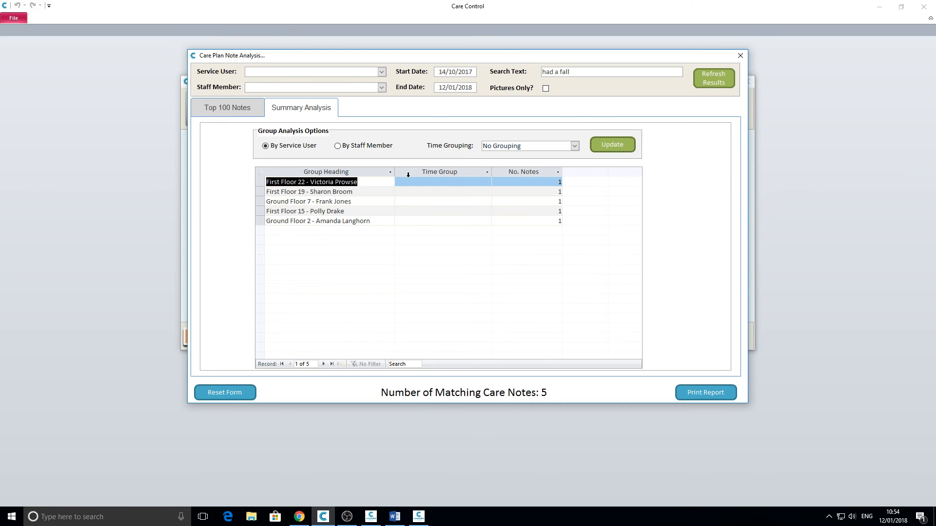
{"action": "left_click", "coordinate": [575, 146]}
{"action": "left_click", "coordinate": [546, 175]}
{"action": "left_click", "coordinate": [604, 145]}
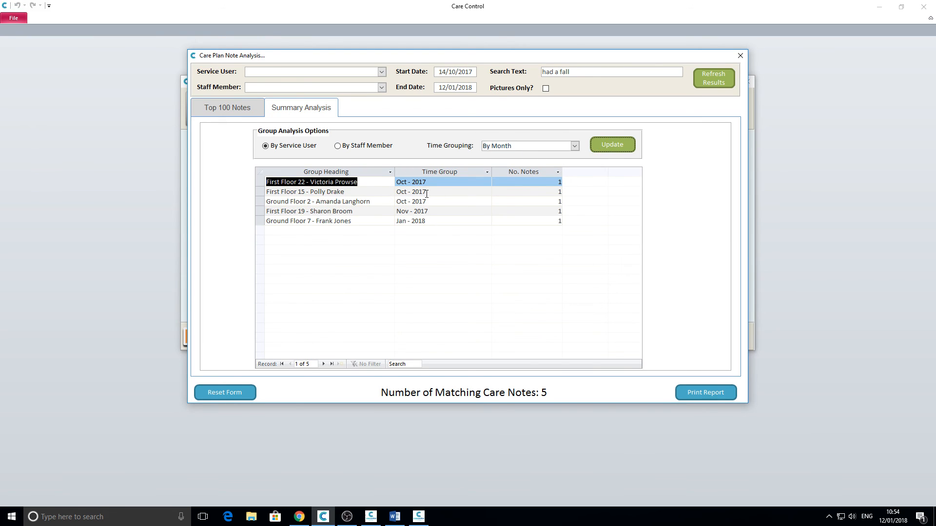
{"action": "left_click", "coordinate": [337, 145]}
{"action": "left_click", "coordinate": [607, 144]}
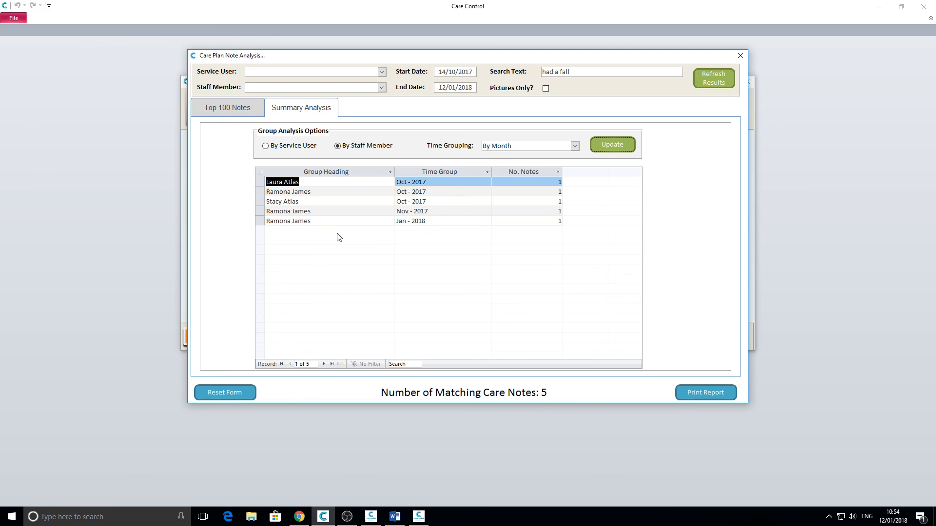
{"action": "left_click", "coordinate": [242, 109]}
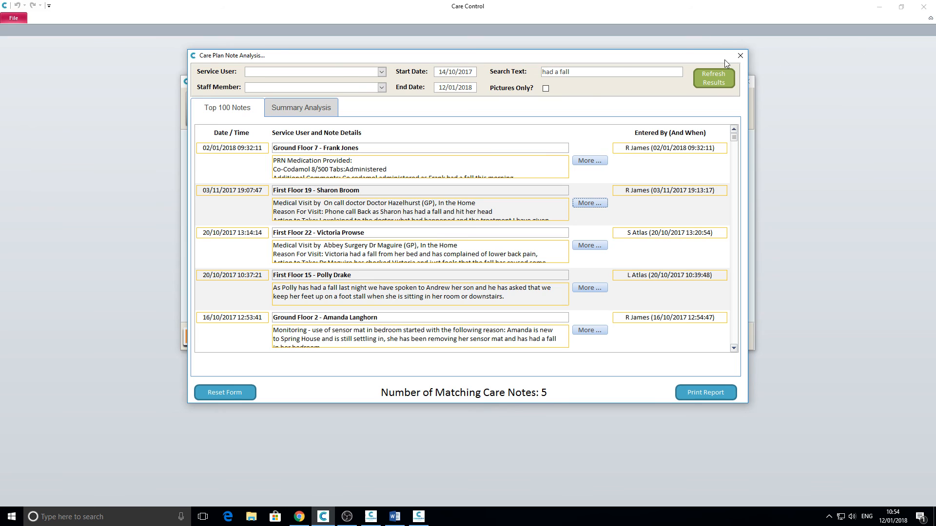
Step: Close Care Note Analysis and review the Petty Cash ledger (balance £146.55) from Communication Area options
{"action": "left_click", "coordinate": [740, 56]}
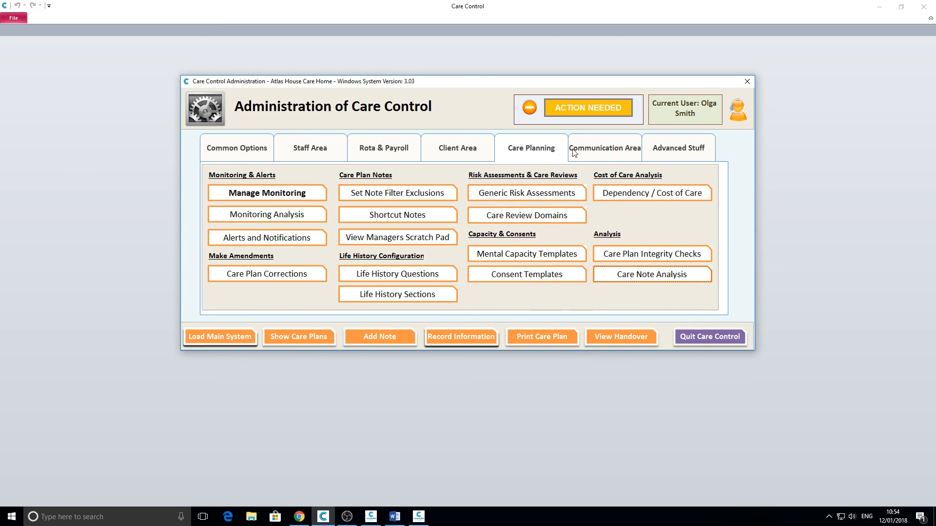
{"action": "left_click", "coordinate": [594, 148]}
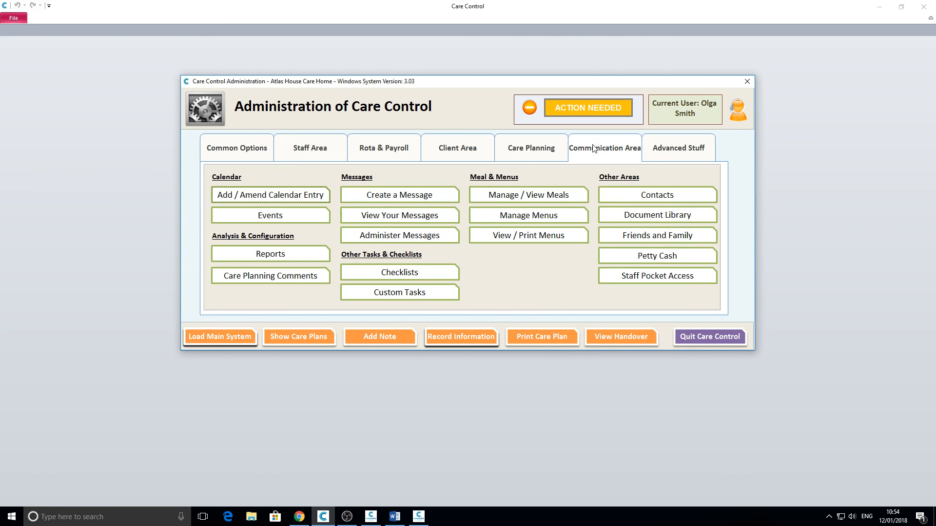
{"action": "left_click", "coordinate": [652, 257]}
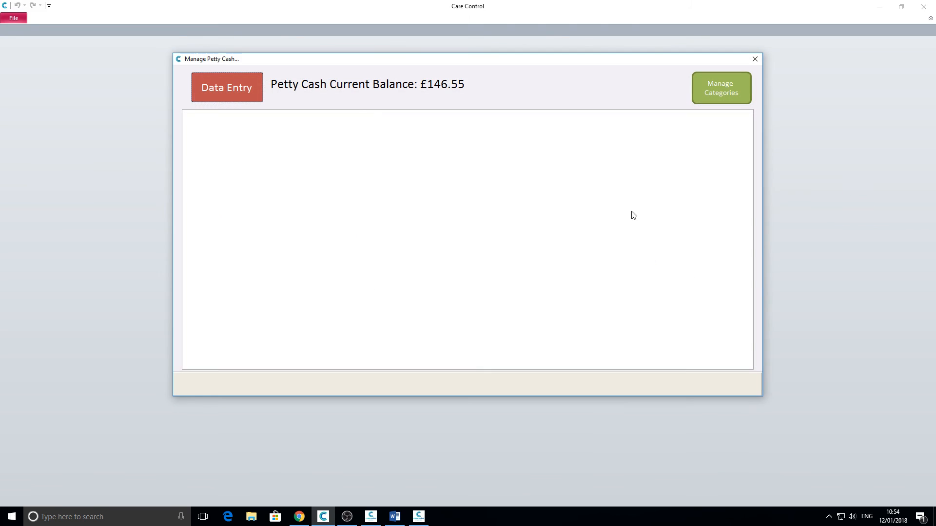
{"action": "left_click", "coordinate": [220, 93]}
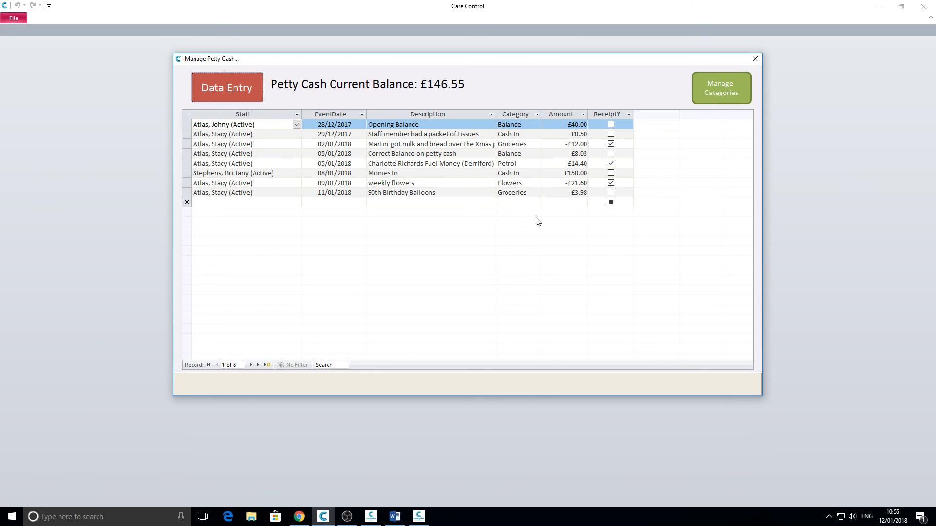
{"action": "left_click", "coordinate": [755, 58]}
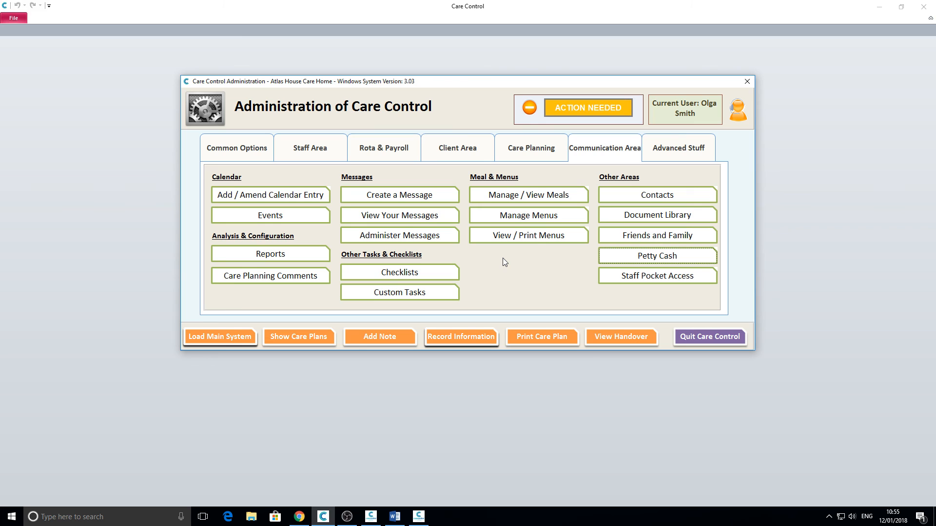
Step: Open Show Care Plans to list active residents and the care plan areas to jump to
{"action": "left_click", "coordinate": [291, 338]}
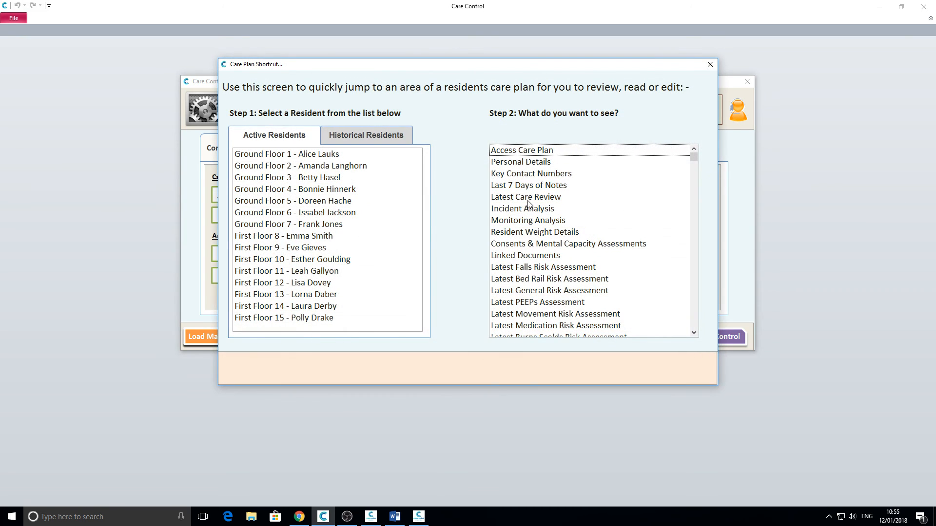
{"action": "left_click", "coordinate": [694, 325]}
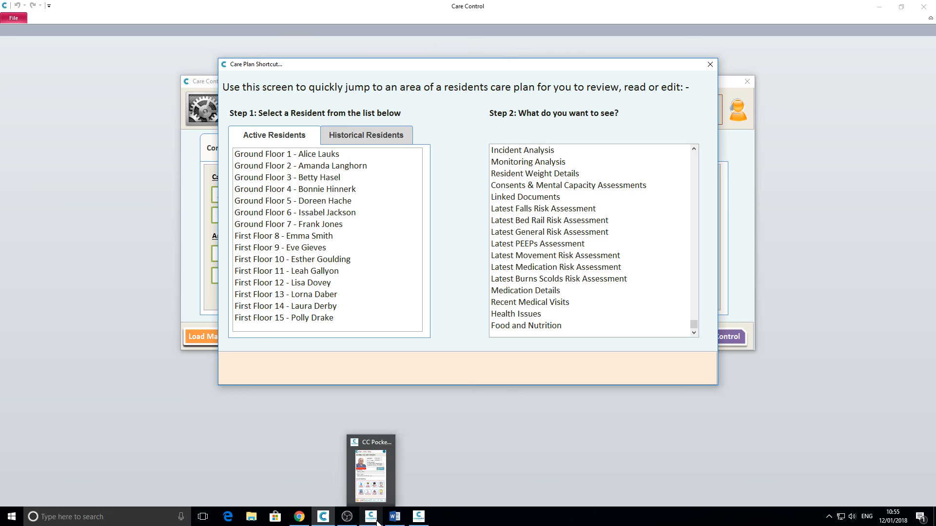
Step: Review the first resident's Food, Drink & Nutrition meal history in CCM, then return Home
{"action": "left_click", "coordinate": [416, 512]}
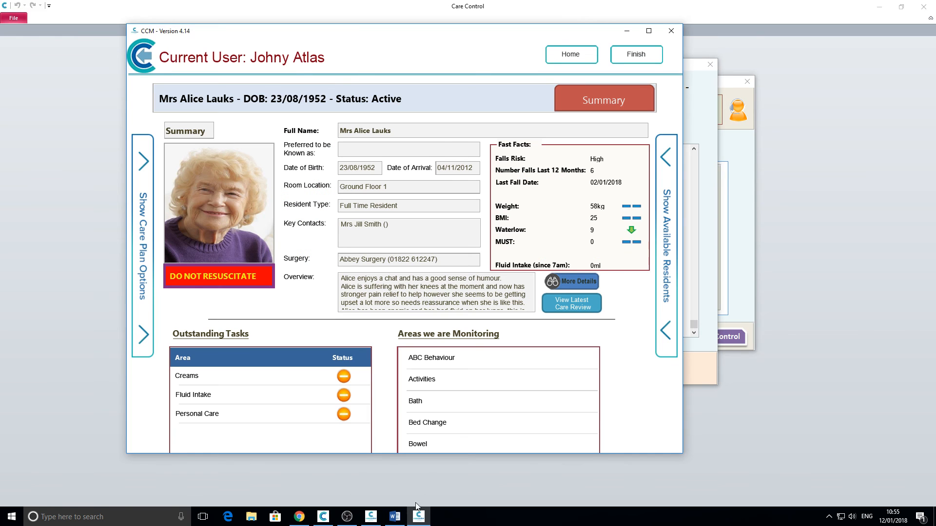
{"action": "left_click", "coordinate": [141, 175]}
{"action": "left_click", "coordinate": [242, 374]}
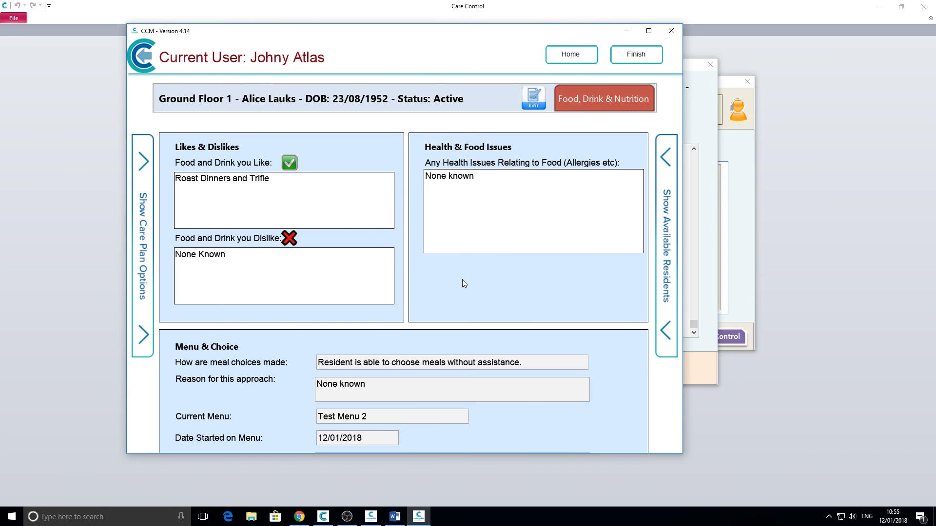
{"action": "scroll", "coordinate": [518, 302], "scroll_direction": "down", "scroll_amount": 5}
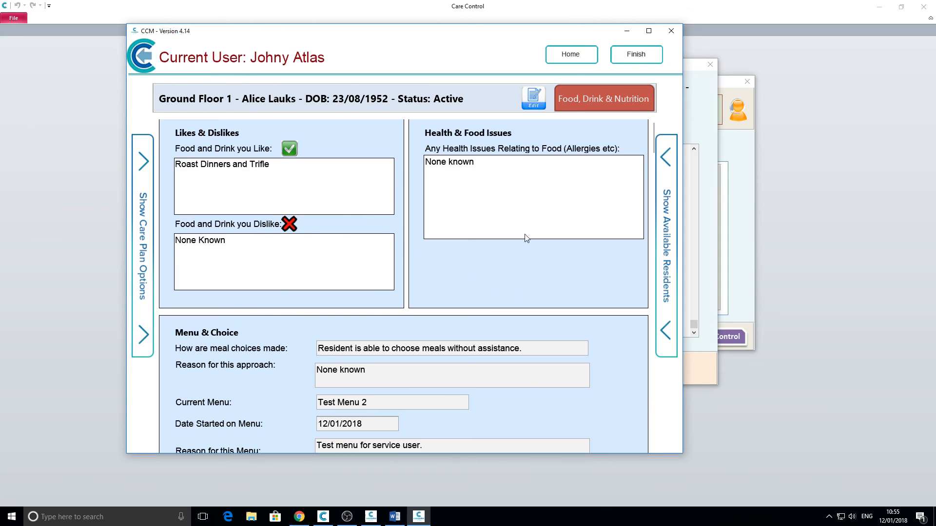
{"action": "scroll", "coordinate": [598, 244], "scroll_direction": "down", "scroll_amount": 2}
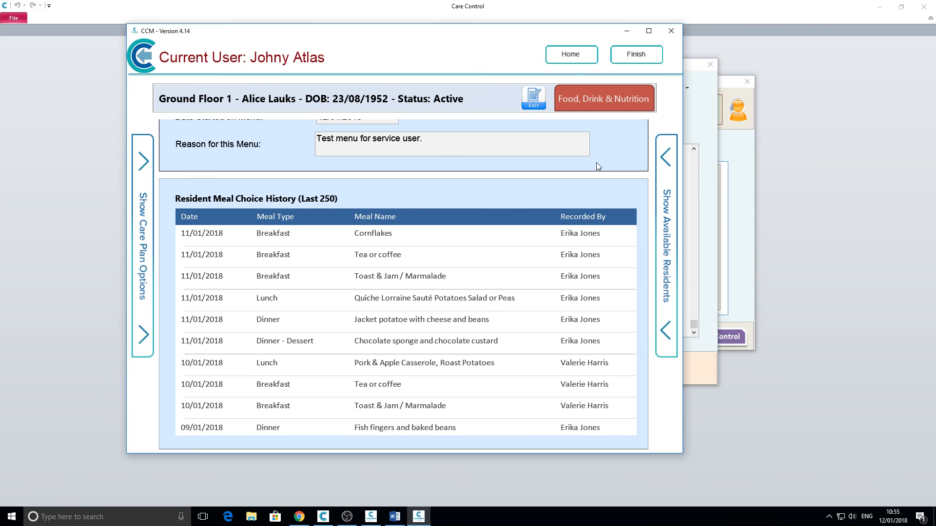
{"action": "scroll", "coordinate": [575, 382], "scroll_direction": "down", "scroll_amount": 8}
{"action": "scroll", "coordinate": [572, 385], "scroll_direction": "up", "scroll_amount": 10}
{"action": "scroll", "coordinate": [614, 219], "scroll_direction": "up", "scroll_amount": 5}
{"action": "scroll", "coordinate": [623, 267], "scroll_direction": "up", "scroll_amount": 3}
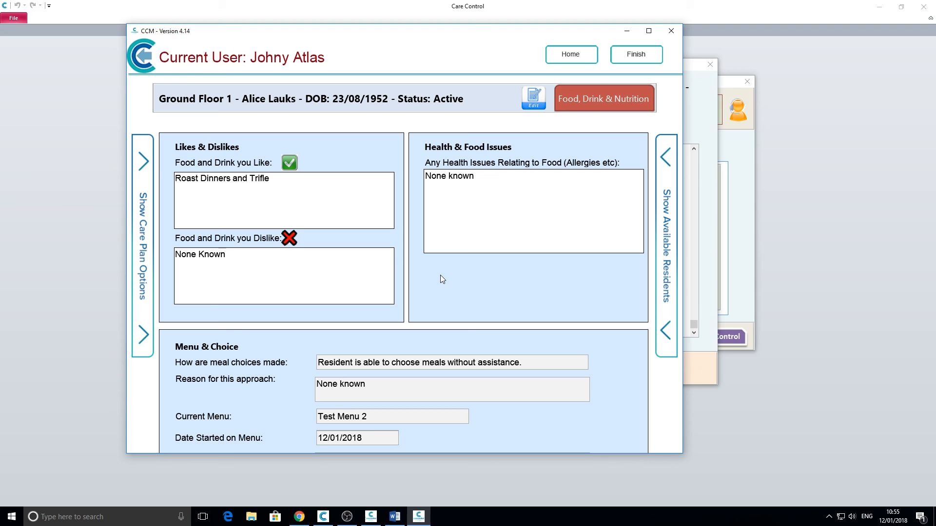
{"action": "left_click", "coordinate": [580, 56]}
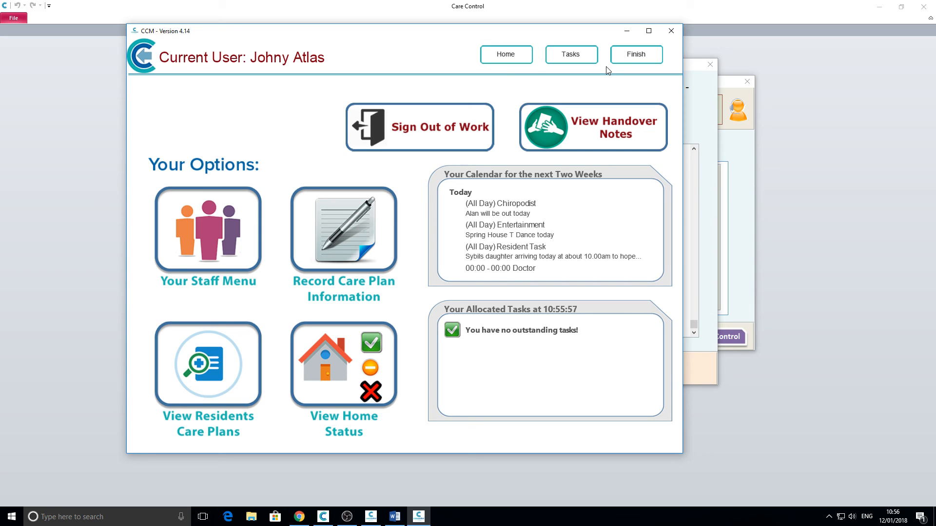
Step: Filter the CCM handover notes to Weight Analysis, then close the Care Plan Shortcut window
{"action": "left_click", "coordinate": [599, 122]}
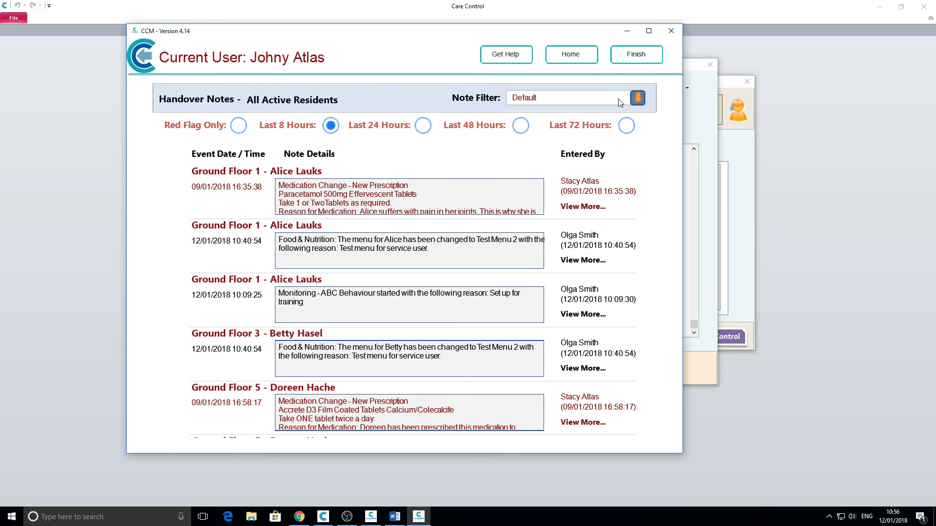
{"action": "left_click", "coordinate": [638, 98]}
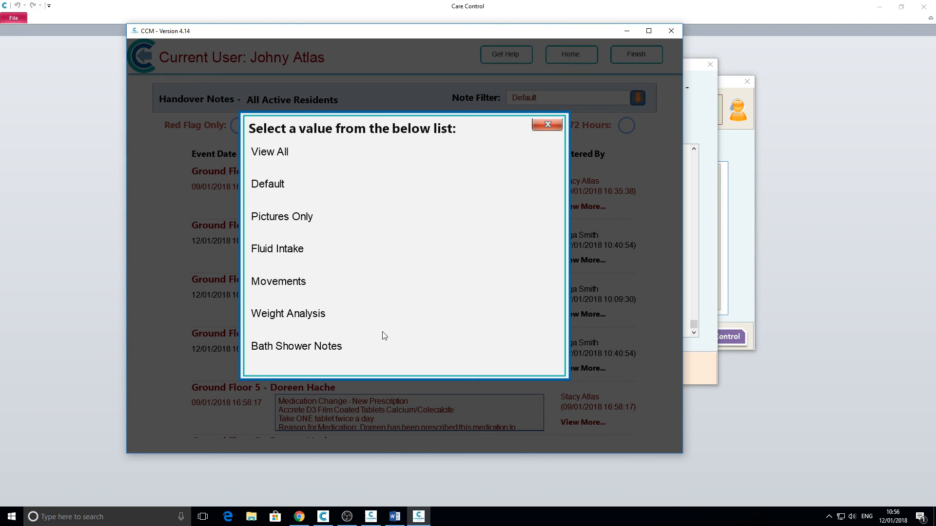
{"action": "left_click", "coordinate": [285, 314]}
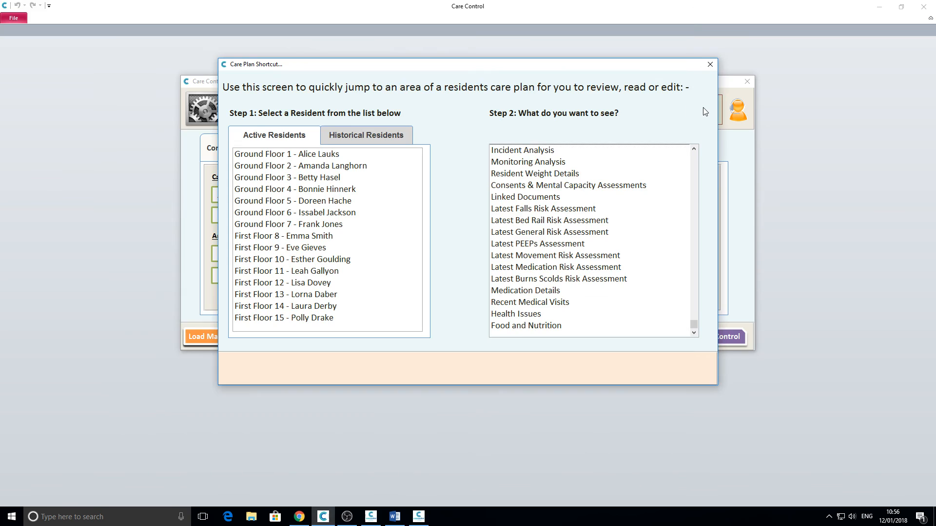
{"action": "left_click", "coordinate": [705, 111]}
{"action": "left_click", "coordinate": [710, 65]}
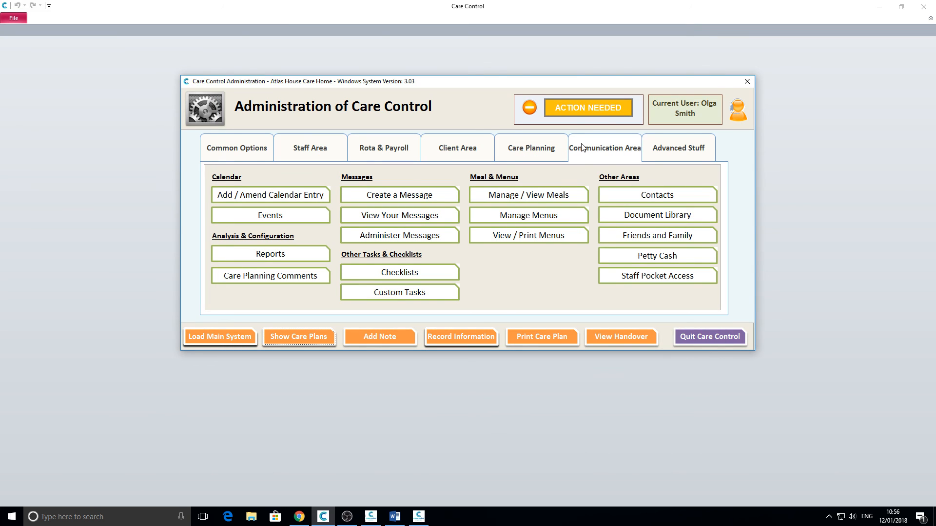
{"action": "left_click", "coordinate": [602, 153]}
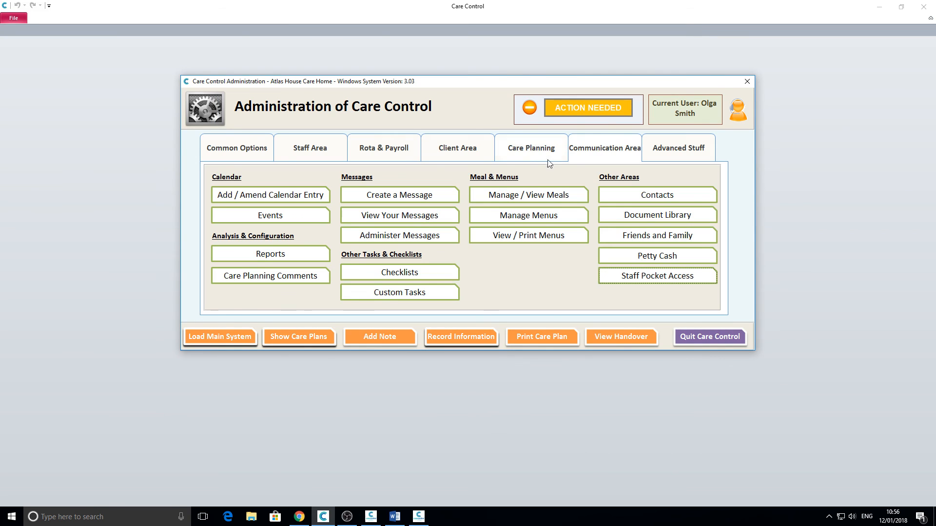
{"action": "left_click", "coordinate": [294, 251]}
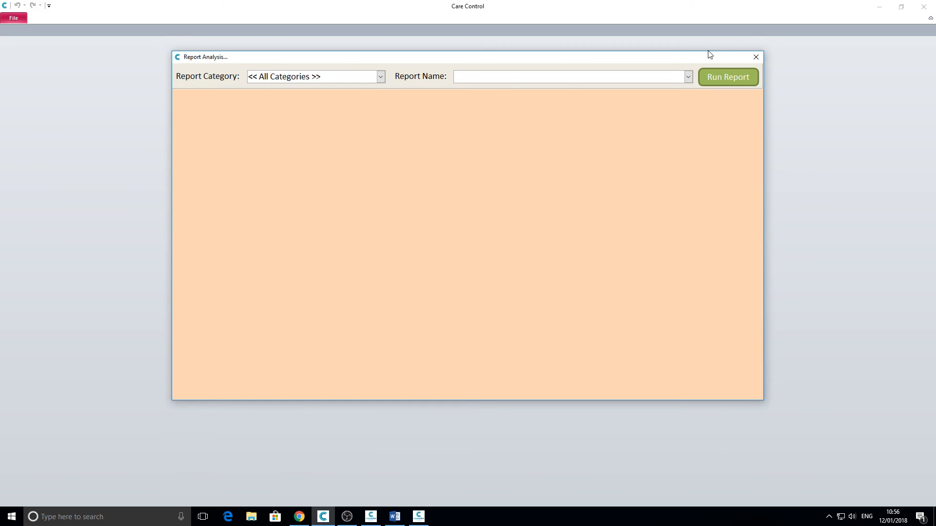
{"action": "left_click", "coordinate": [689, 77]}
{"action": "left_click", "coordinate": [688, 255]}
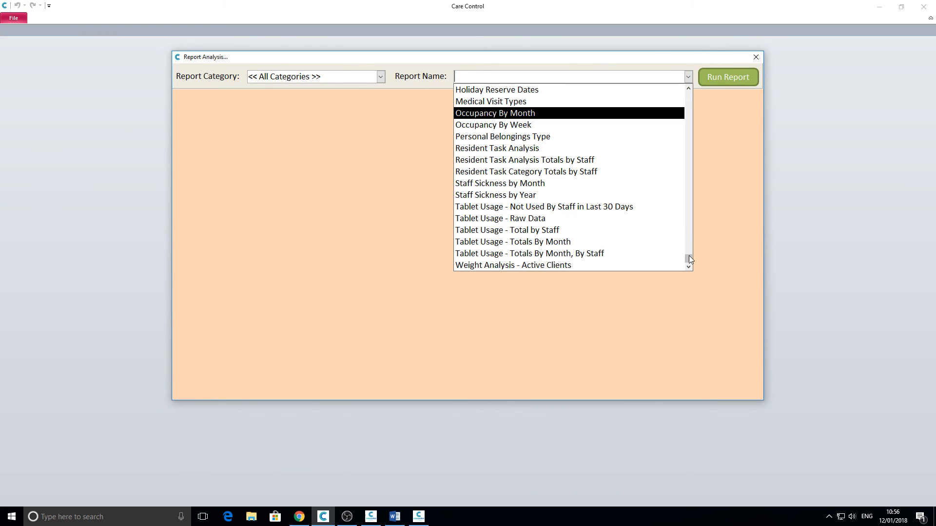
{"action": "left_click", "coordinate": [641, 264]}
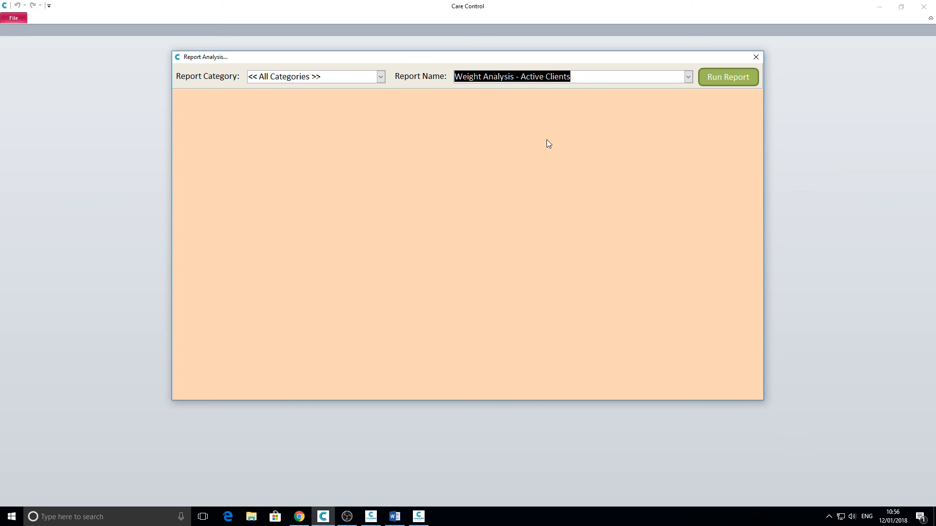
{"action": "left_click", "coordinate": [755, 57]}
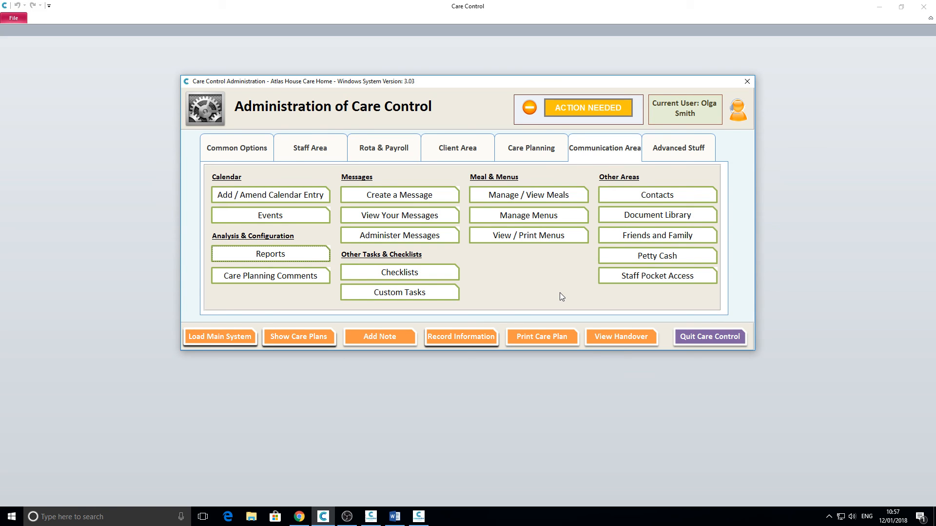
Step: Inspect the Accident Policy and Procedure entry's edit details, including its optional password, without saving
{"action": "left_click", "coordinate": [646, 216]}
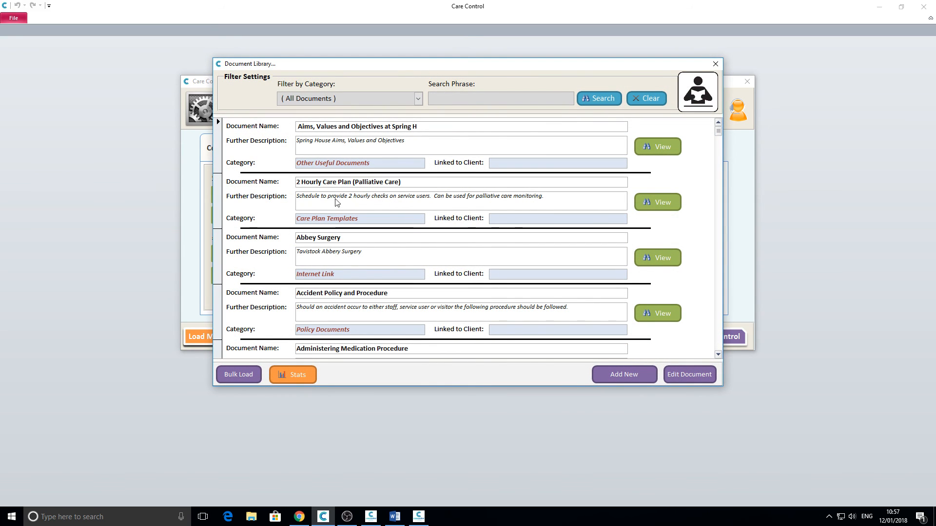
{"action": "left_click", "coordinate": [224, 303]}
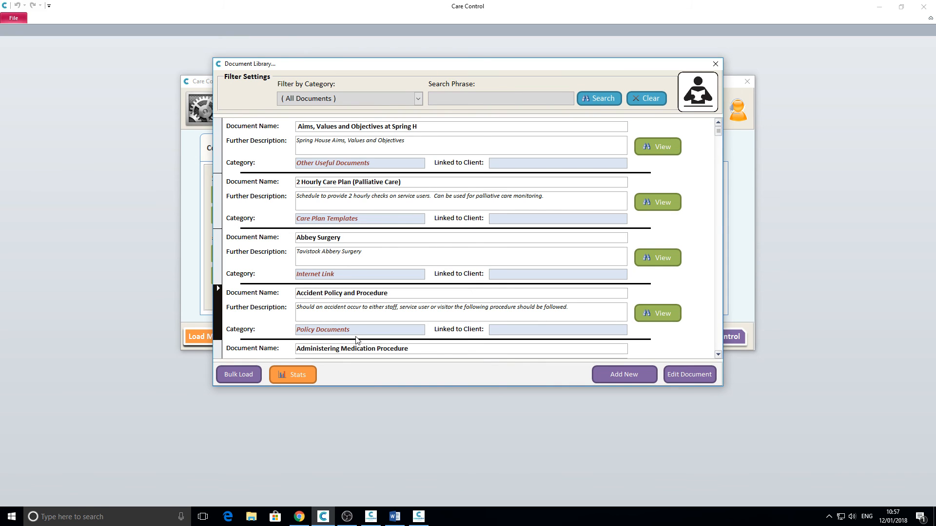
{"action": "left_click", "coordinate": [686, 375]}
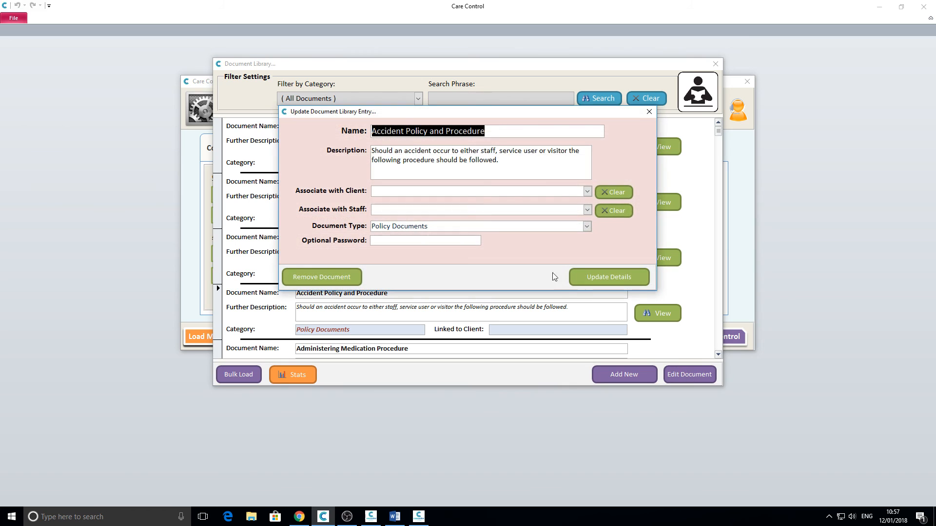
{"action": "left_click", "coordinate": [388, 241]}
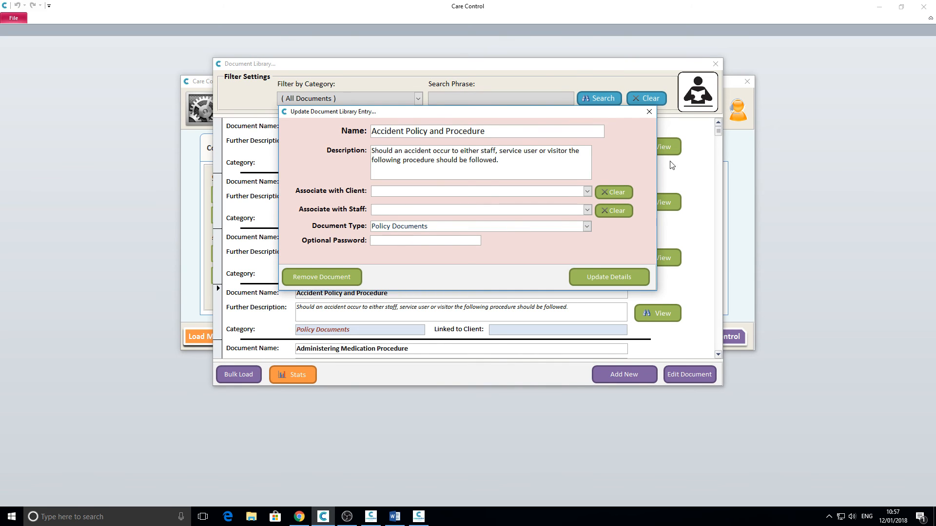
{"action": "left_click", "coordinate": [649, 111]}
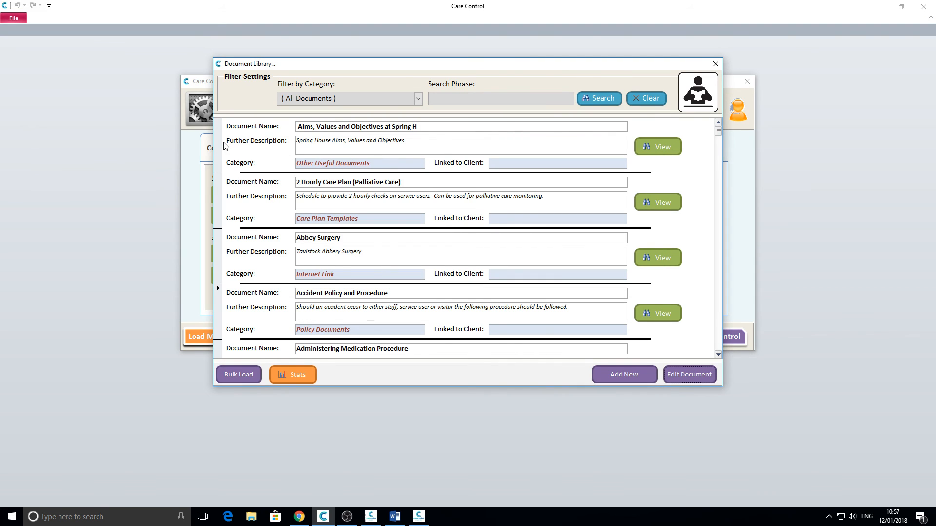
Step: Go from CCM Home through Your Staff Menu to the staff Document Library
{"action": "left_click", "coordinate": [419, 517]}
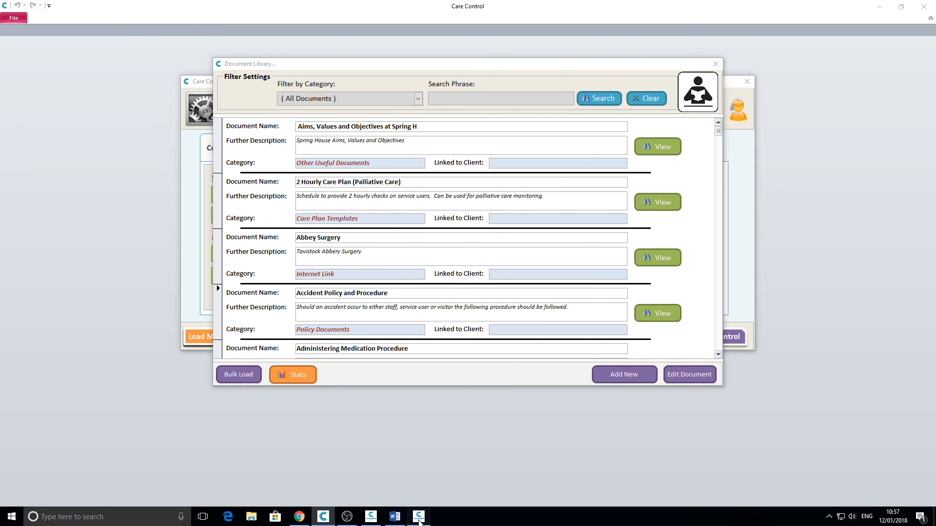
{"action": "left_click", "coordinate": [571, 55]}
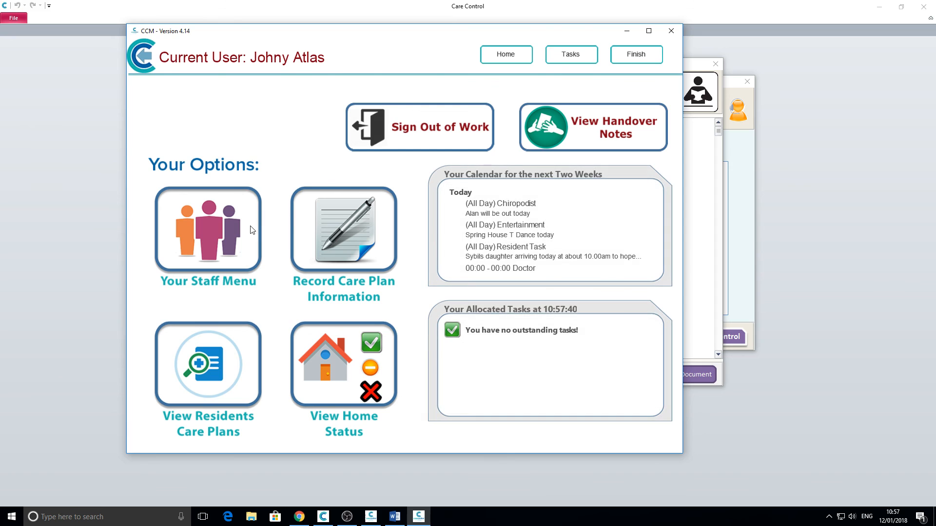
{"action": "left_click", "coordinate": [216, 247]}
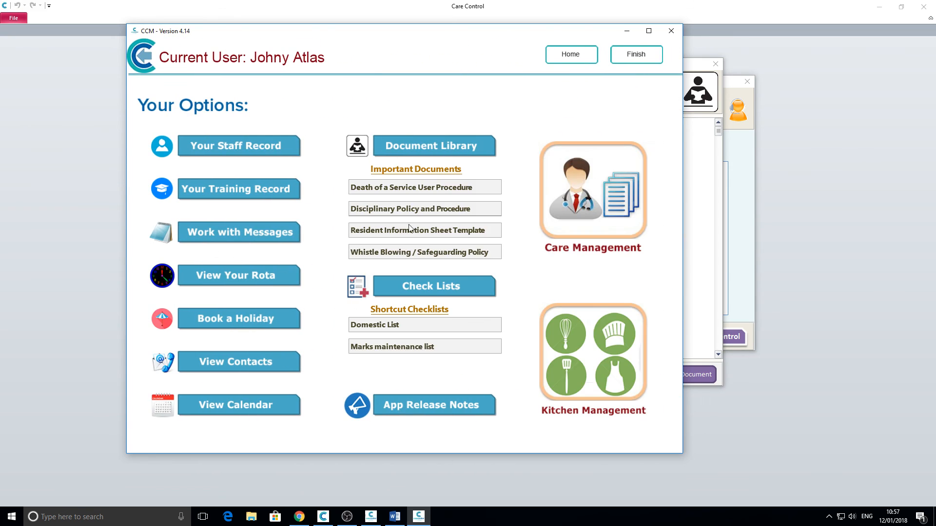
{"action": "left_click", "coordinate": [428, 147]}
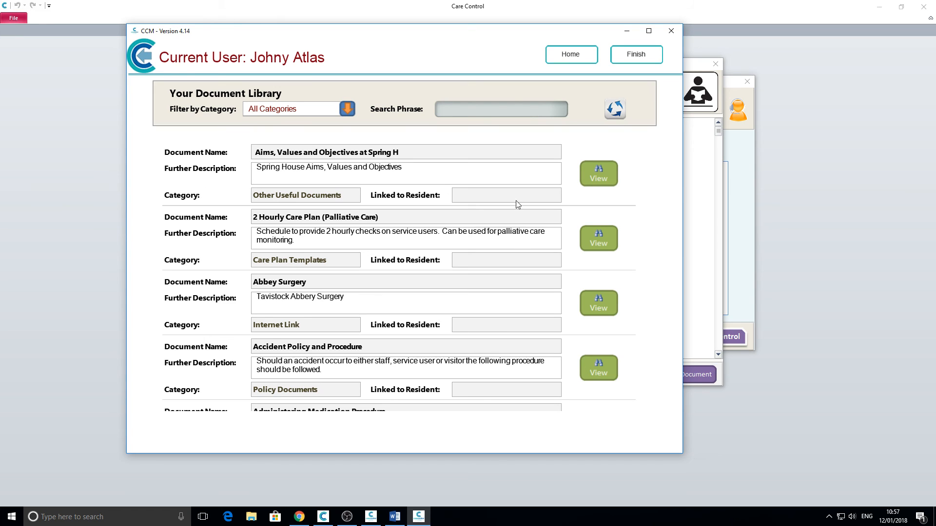
Step: Open the Spring House Values, Aims and Objectives document by entering its password
{"action": "left_click", "coordinate": [595, 176]}
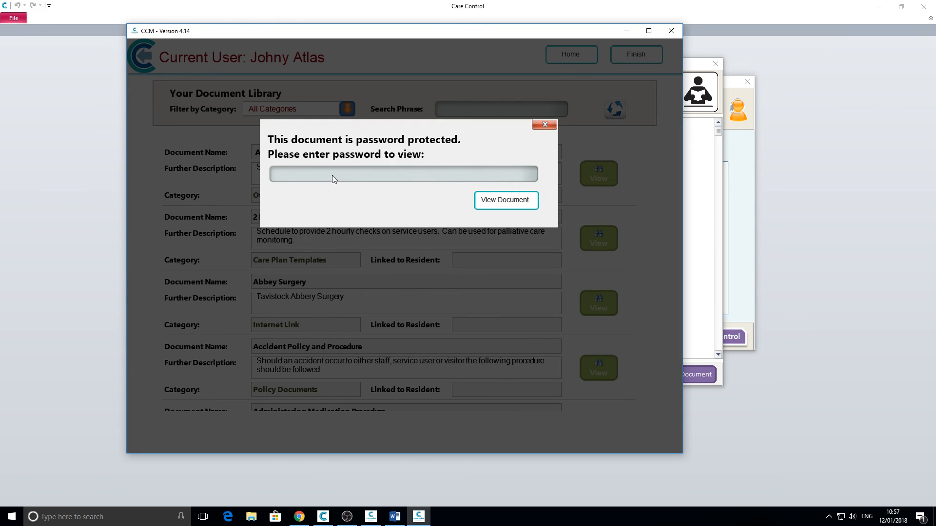
{"action": "left_click", "coordinate": [330, 175]}
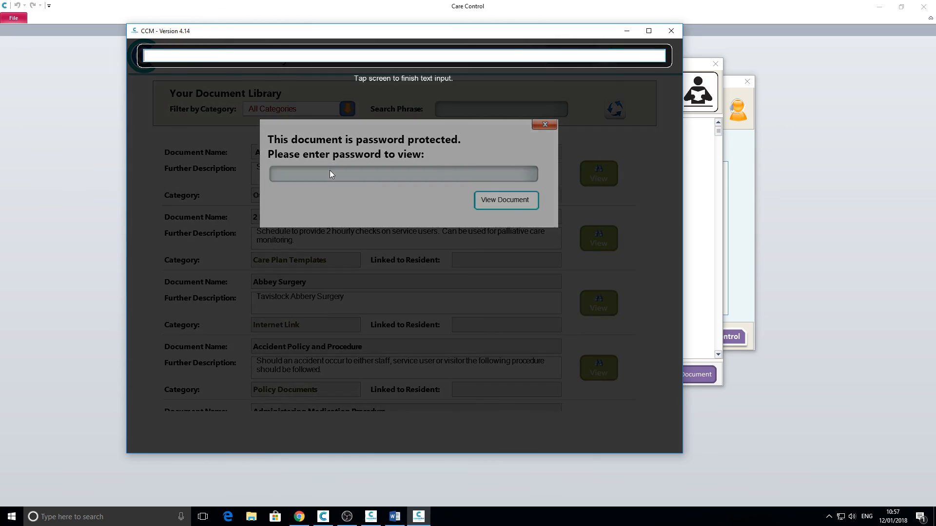
{"action": "type", "text": "password"}
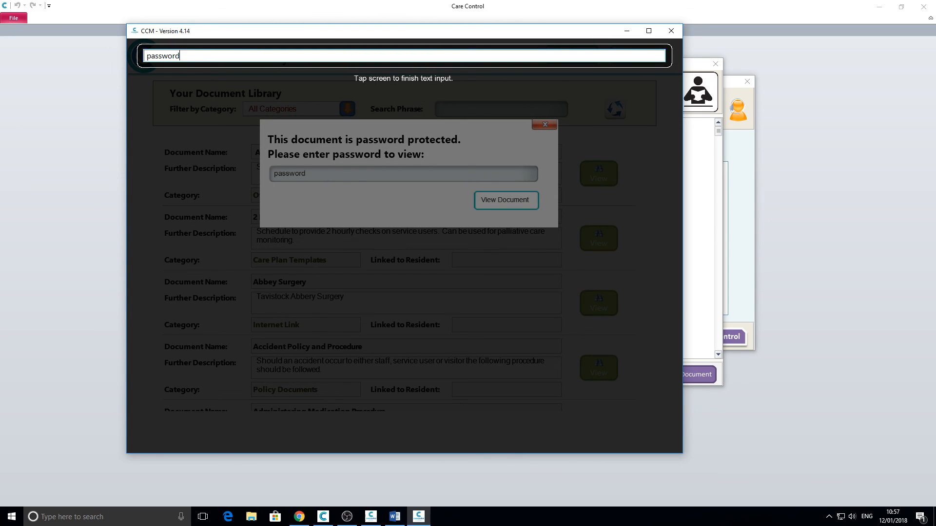
{"action": "left_click", "coordinate": [343, 193]}
{"action": "left_click", "coordinate": [501, 202]}
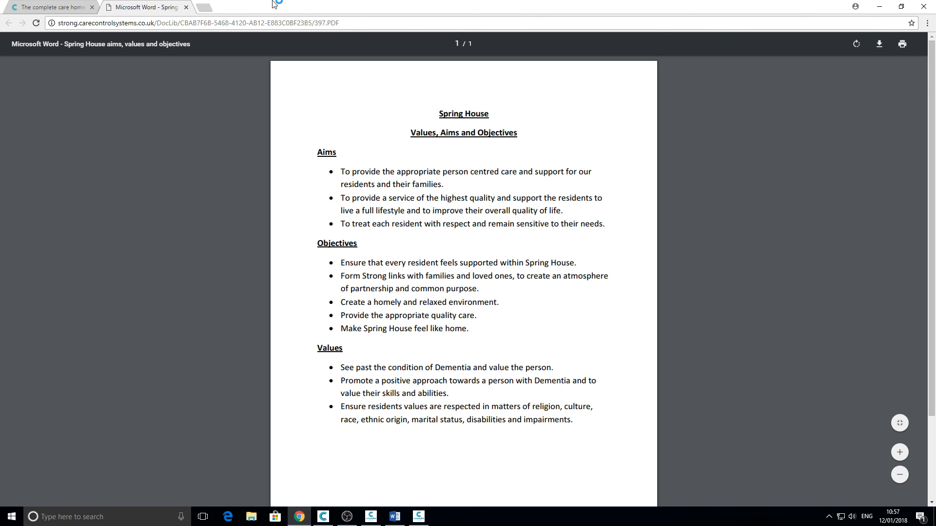
Step: Close the PDF in Chrome and return to the Care Control Document Library
{"action": "left_click", "coordinate": [186, 8]}
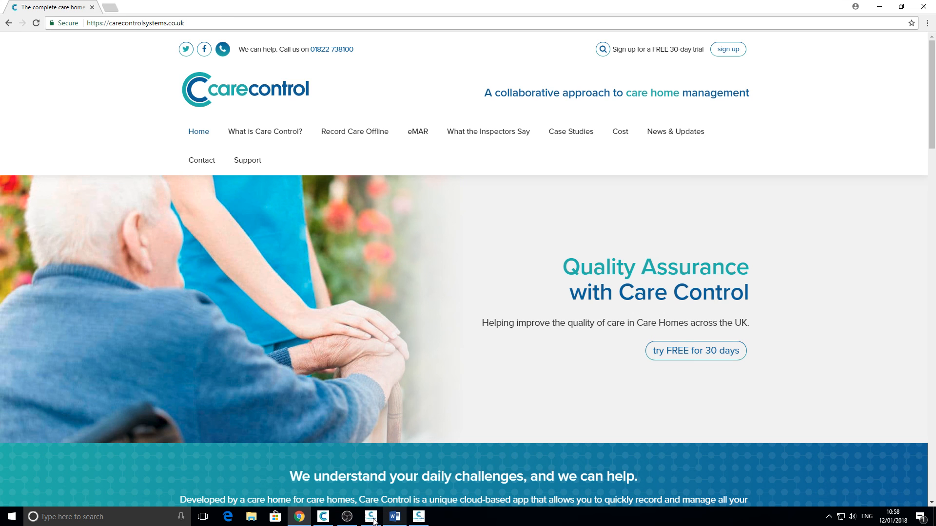
{"action": "mouse_move", "coordinate": [322, 517]}
{"action": "left_click", "coordinate": [355, 500]}
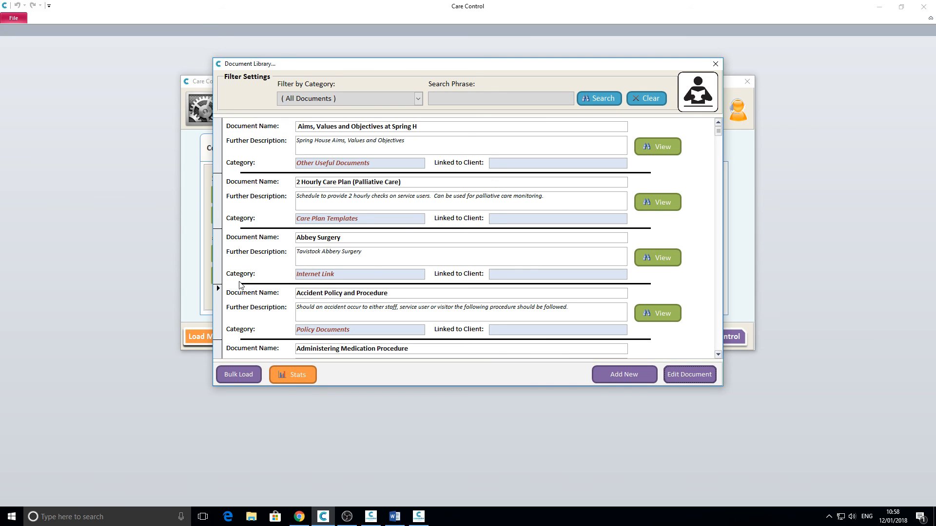
Step: Check the Aims, Values and Objectives document's read stats and each staff member's open times
{"action": "left_click", "coordinate": [220, 145]}
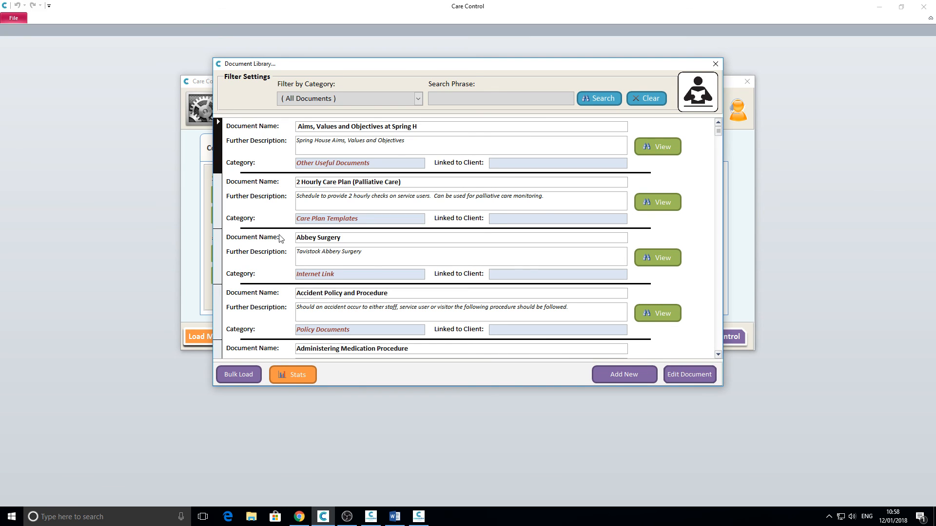
{"action": "left_click", "coordinate": [298, 376]}
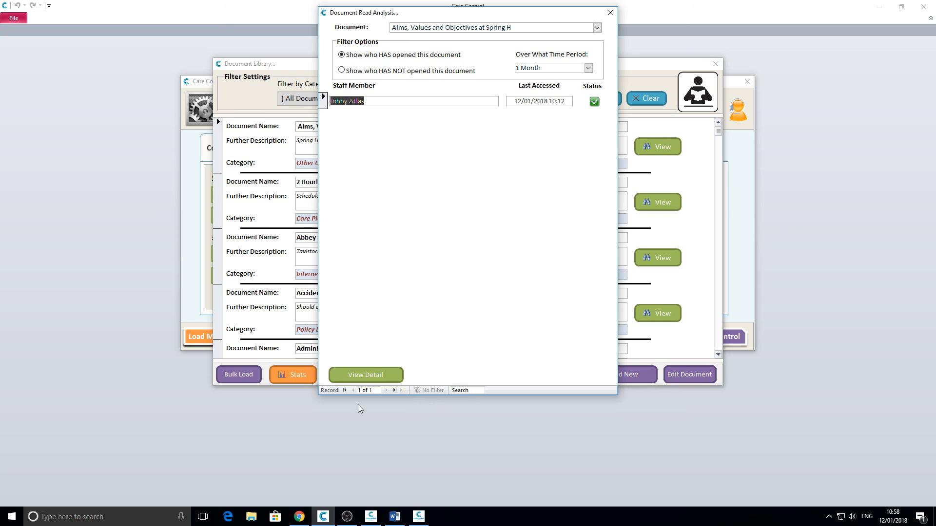
{"action": "left_click", "coordinate": [367, 375]}
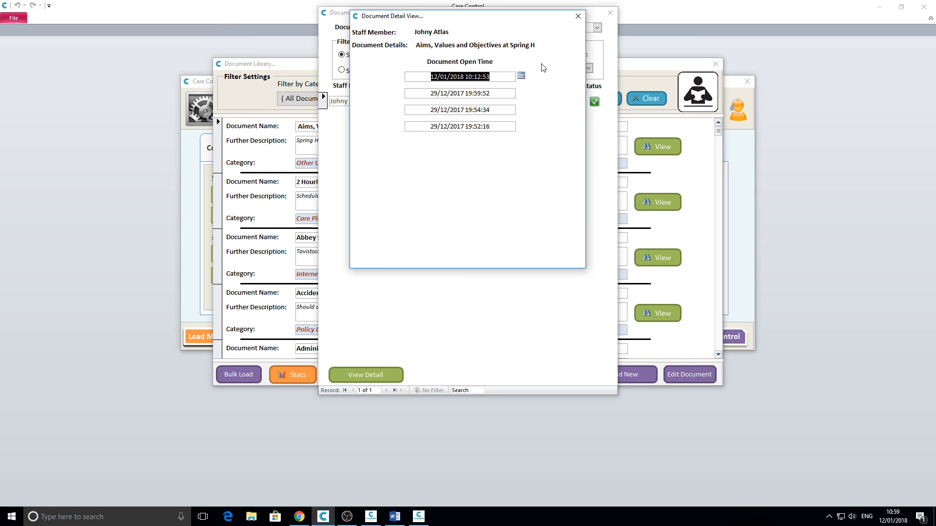
{"action": "left_click", "coordinate": [578, 17]}
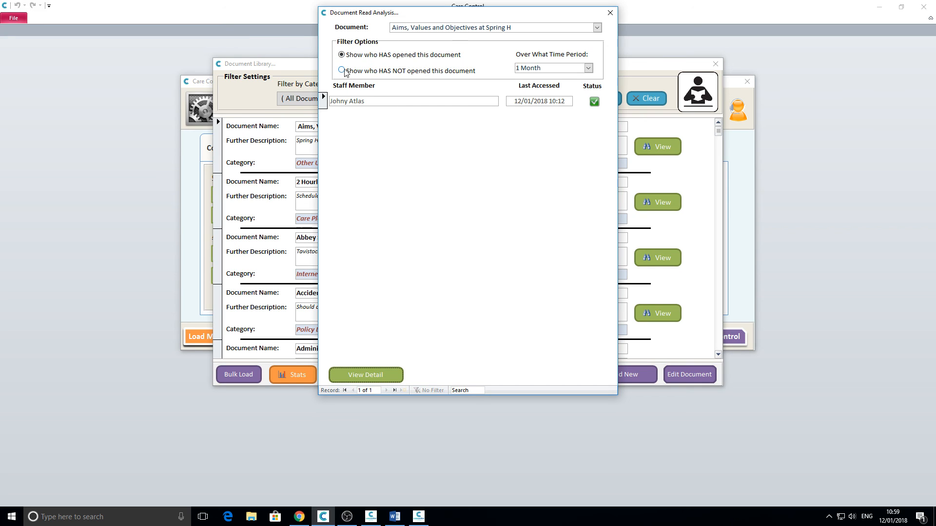
Step: List the 35 staff who have not opened the document
{"action": "left_click", "coordinate": [343, 71]}
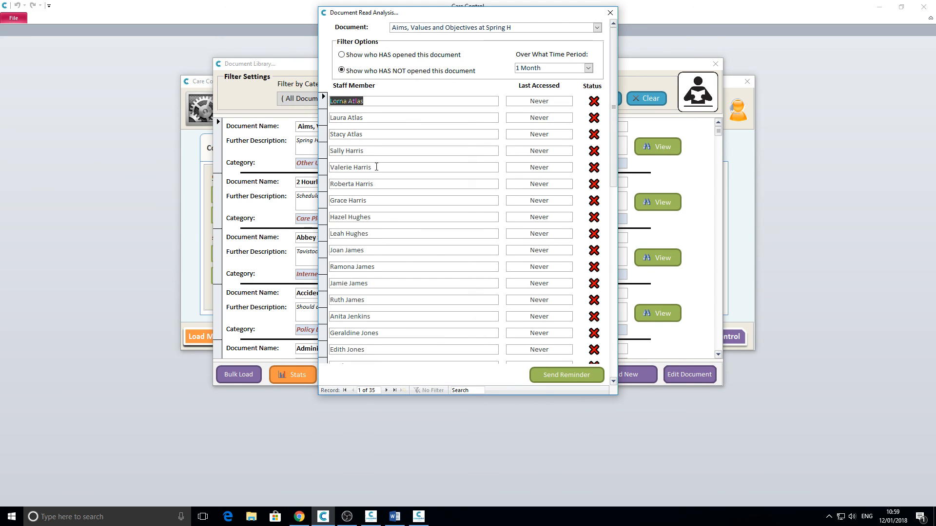
{"action": "right_click", "coordinate": [424, 205]}
{"action": "left_click", "coordinate": [398, 134]}
{"action": "scroll", "coordinate": [400, 152], "scroll_direction": "down", "scroll_amount": 4}
{"action": "scroll", "coordinate": [398, 158], "scroll_direction": "up", "scroll_amount": 4}
Step: Draft a reminder to one non-reader, review its message, then close it and Document Read Analysis
{"action": "left_click", "coordinate": [553, 376]}
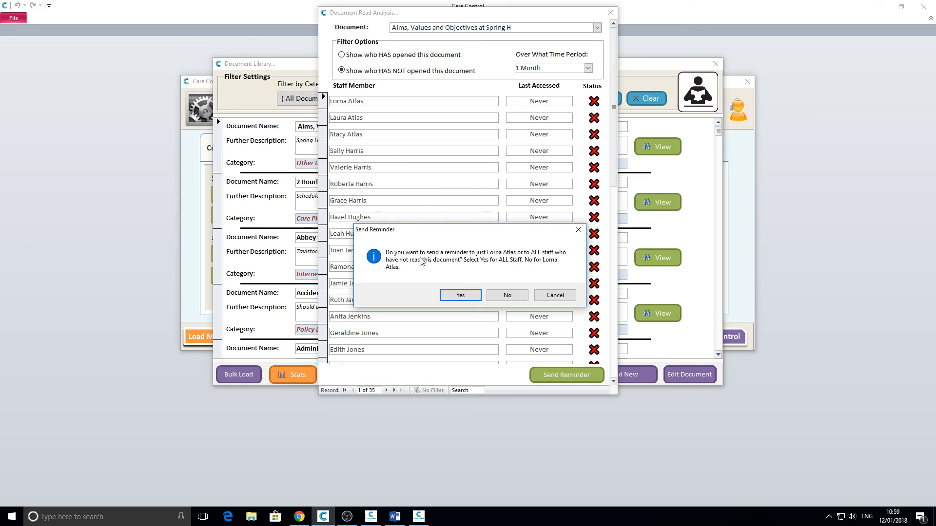
{"action": "left_click", "coordinate": [505, 294]}
{"action": "left_click", "coordinate": [396, 191]}
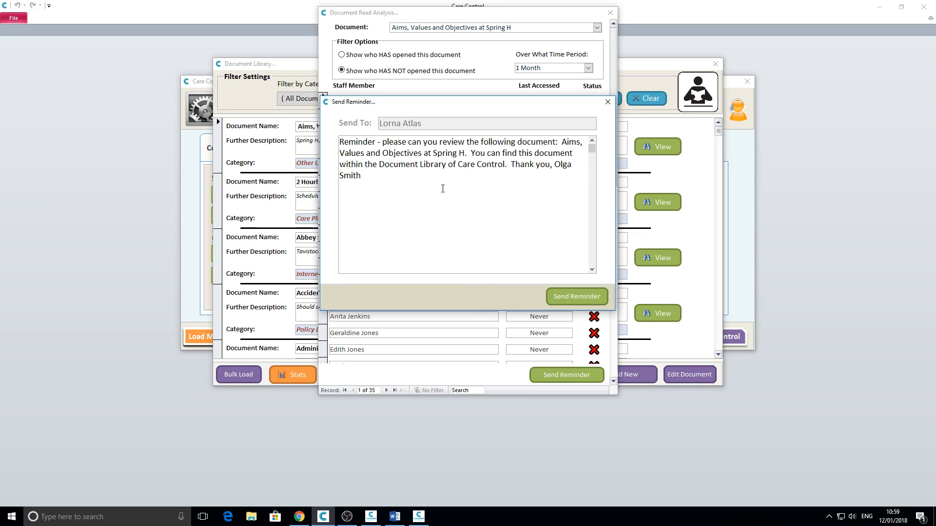
{"action": "left_click", "coordinate": [607, 103]}
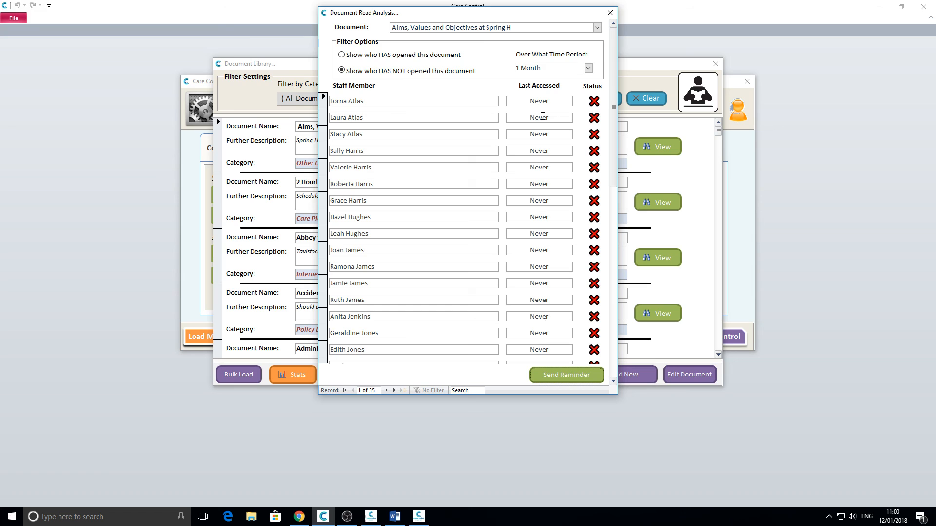
{"action": "left_click", "coordinate": [610, 13]}
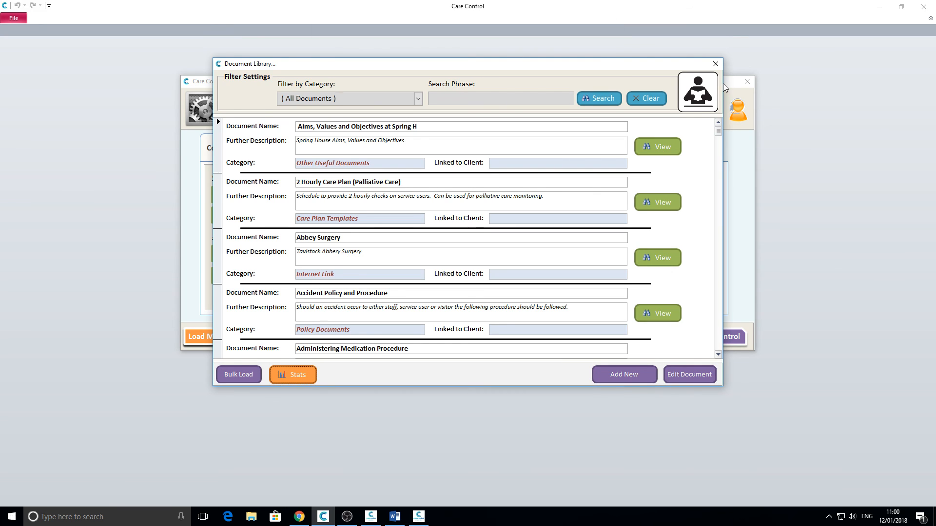
Step: Close the Document Library and open Print Care Plan Documents (Pack Print, Microsoft Print to PDF)
{"action": "left_click", "coordinate": [715, 64]}
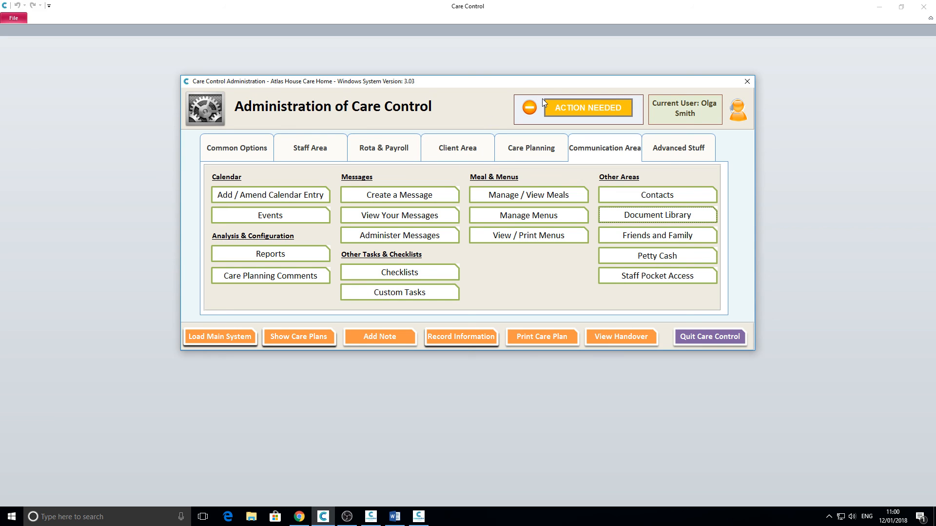
{"action": "left_click", "coordinate": [544, 338]}
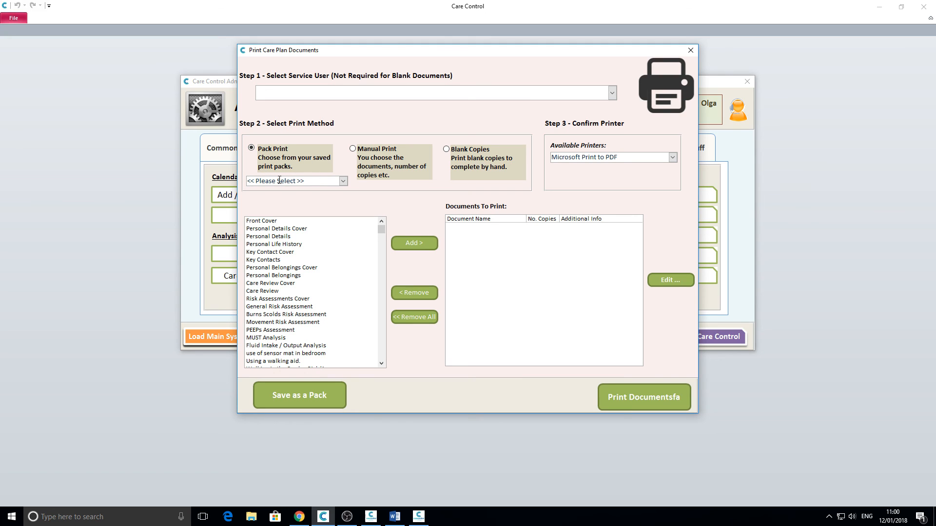
Step: Add Personal Details, Key Contacts and Care Review to the print list, without saving them as a pack
{"action": "left_click", "coordinate": [289, 237]}
{"action": "left_click", "coordinate": [412, 244]}
{"action": "key", "text": "Down"}
{"action": "key", "text": "Down"}
{"action": "key", "text": "Down"}
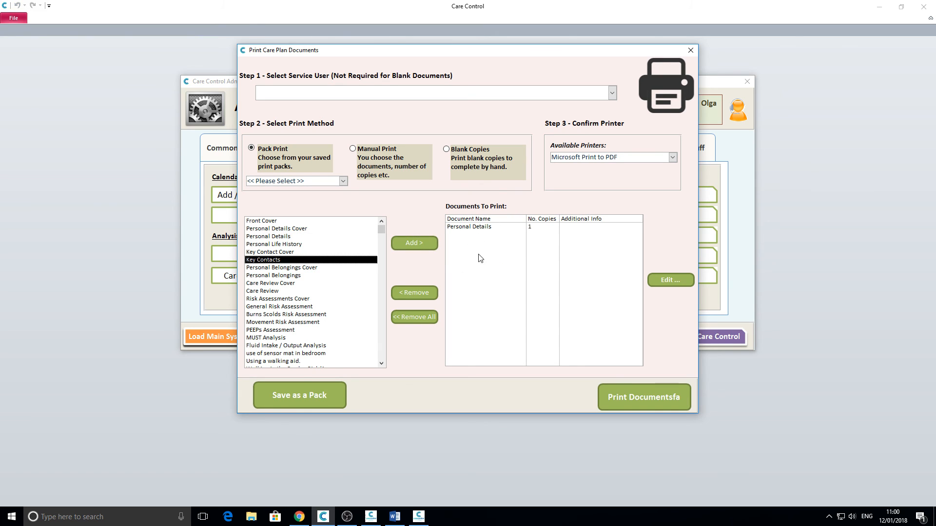
{"action": "left_click", "coordinate": [431, 247]}
{"action": "left_click", "coordinate": [298, 292]}
{"action": "left_click", "coordinate": [435, 243]}
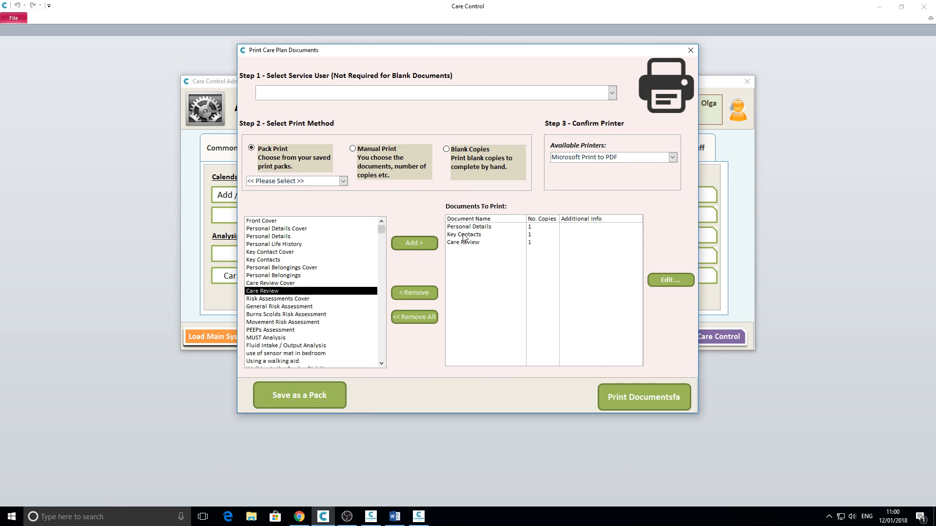
{"action": "left_click", "coordinate": [292, 399]}
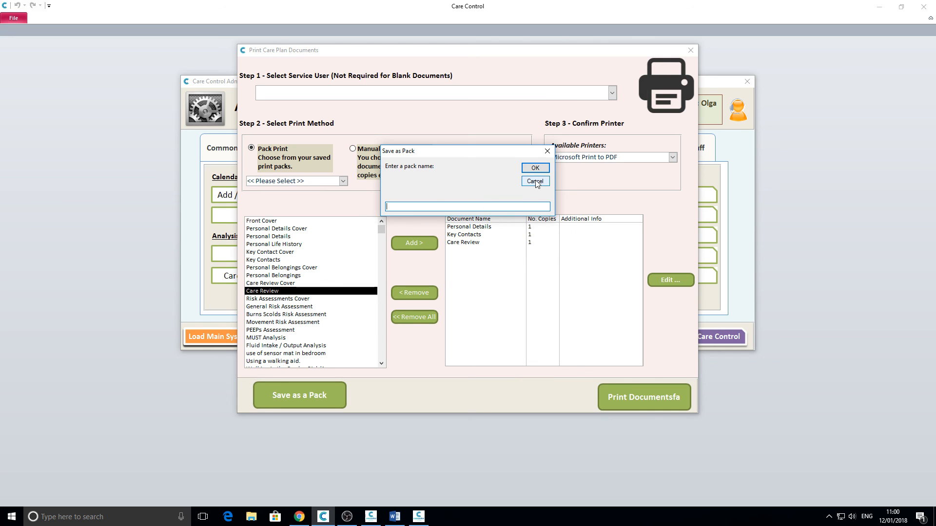
{"action": "left_click", "coordinate": [536, 182]}
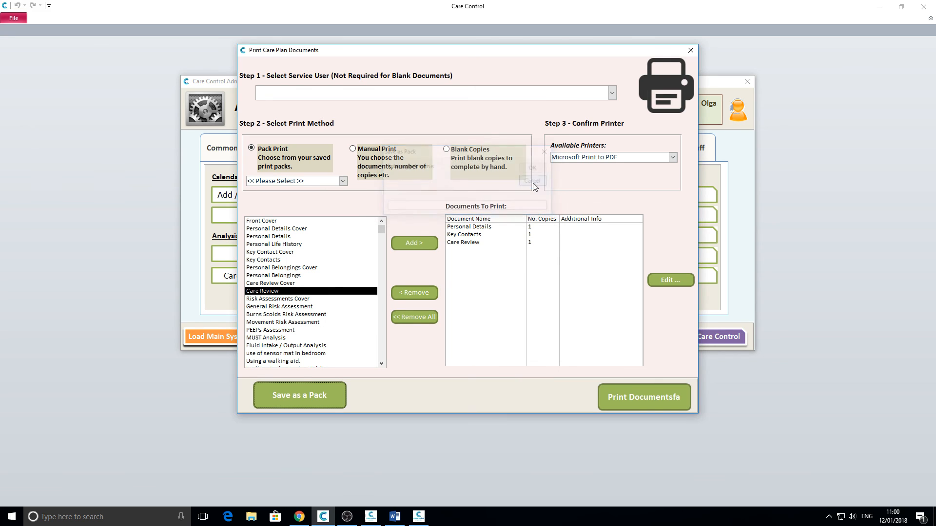
Step: Load the Hospital Pack in place of the chosen documents for the Ground Floor 1 resident
{"action": "left_click", "coordinate": [343, 181]}
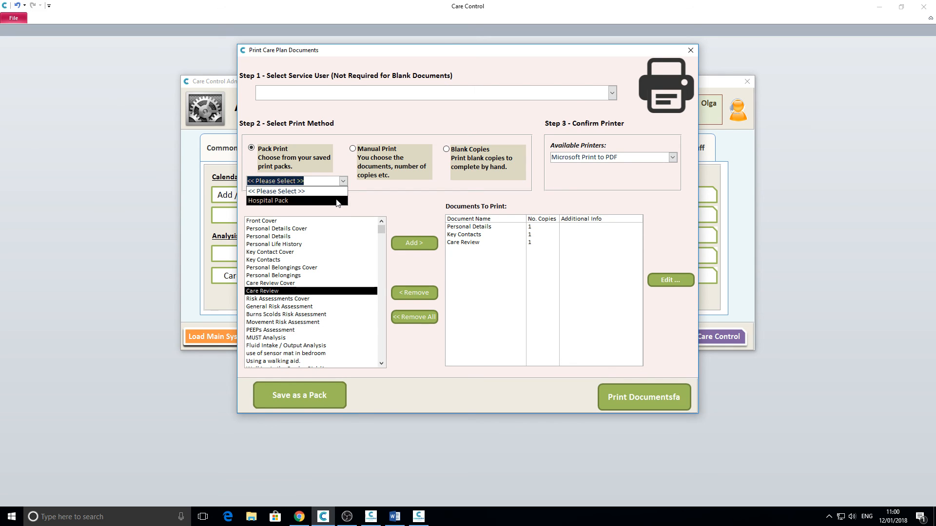
{"action": "left_click", "coordinate": [336, 201]}
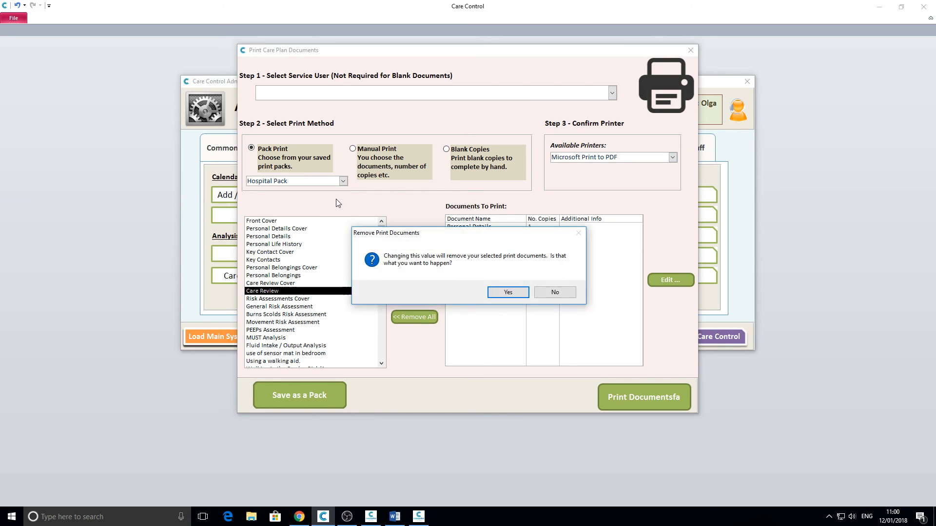
{"action": "left_click", "coordinate": [505, 292]}
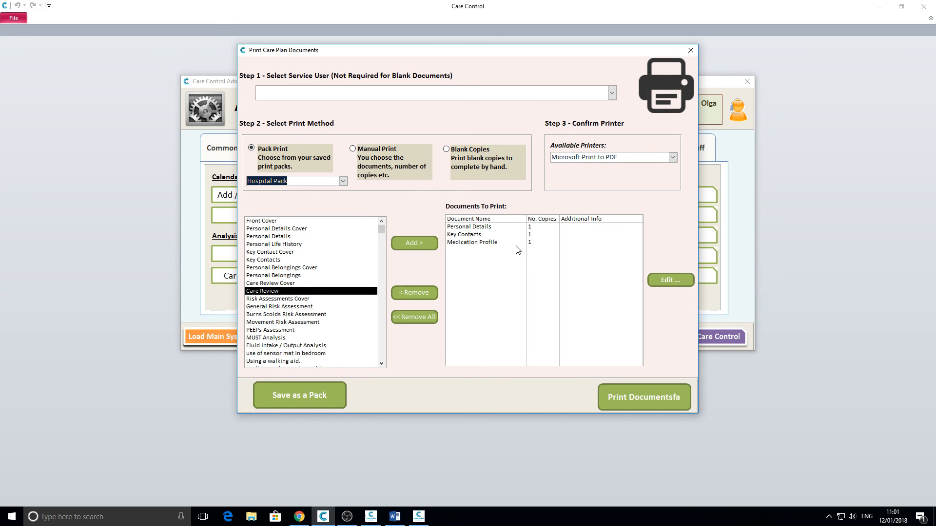
{"action": "left_click", "coordinate": [612, 92]}
{"action": "left_click", "coordinate": [595, 104]}
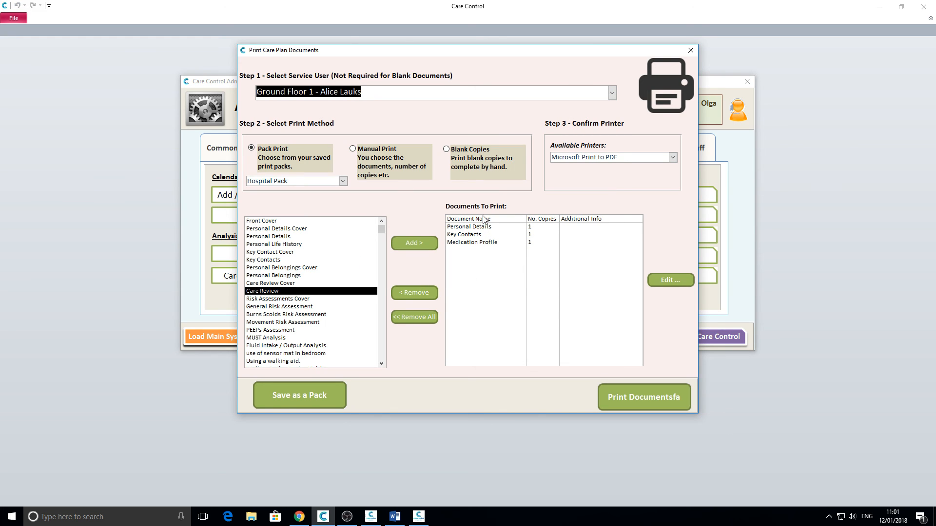
Step: Close Print Care Plan Documents and switch the administration window to Advanced Stuff
{"action": "left_click", "coordinate": [691, 50]}
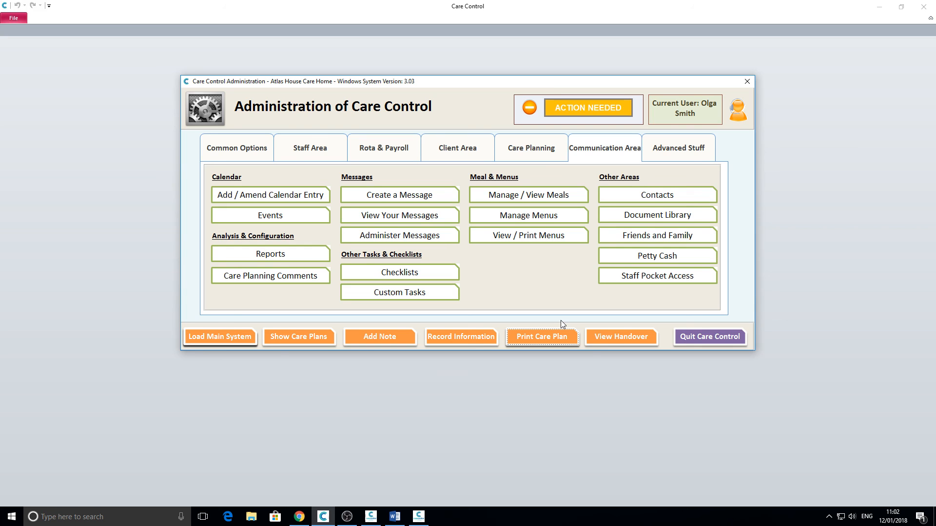
{"action": "left_click", "coordinate": [667, 152]}
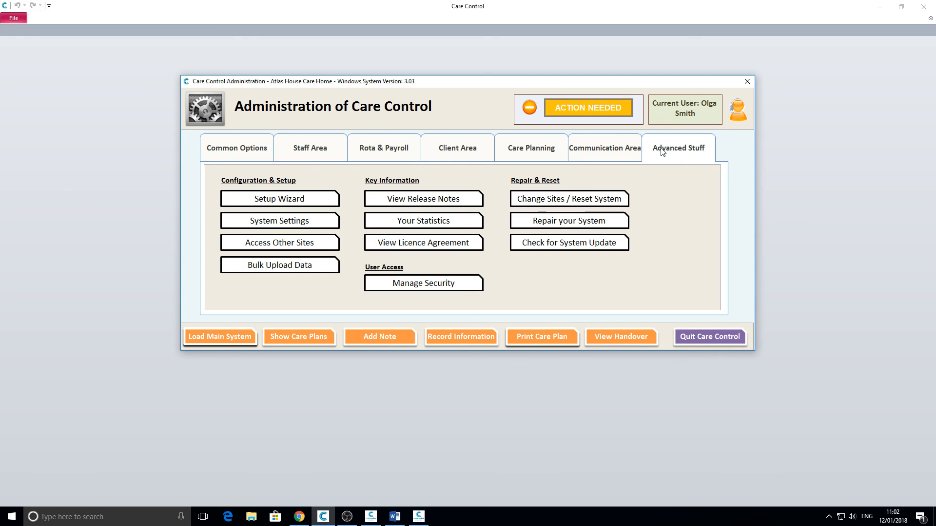
Step: Open System Settings at Care Management, leaving 'Limit before weight entry' at 7 Days
{"action": "left_click", "coordinate": [270, 221]}
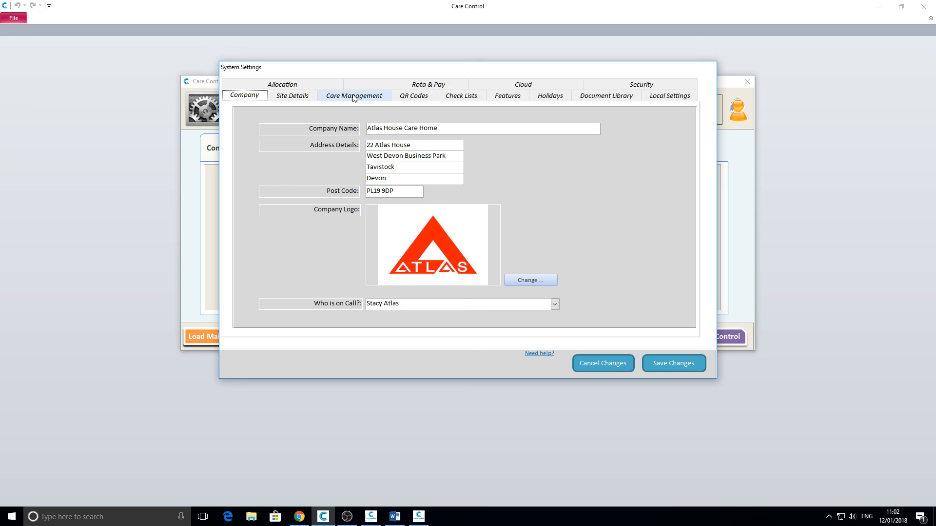
{"action": "left_click", "coordinate": [355, 96]}
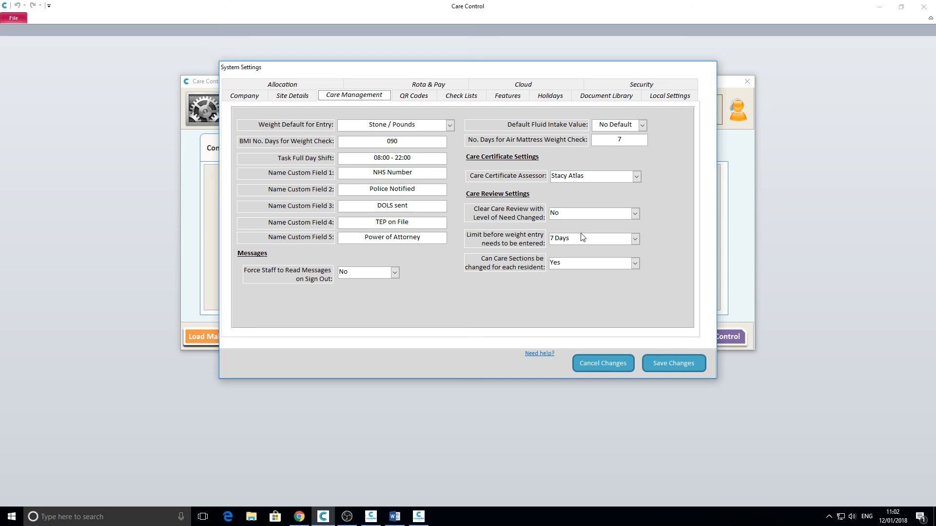
{"action": "left_click", "coordinate": [635, 241]}
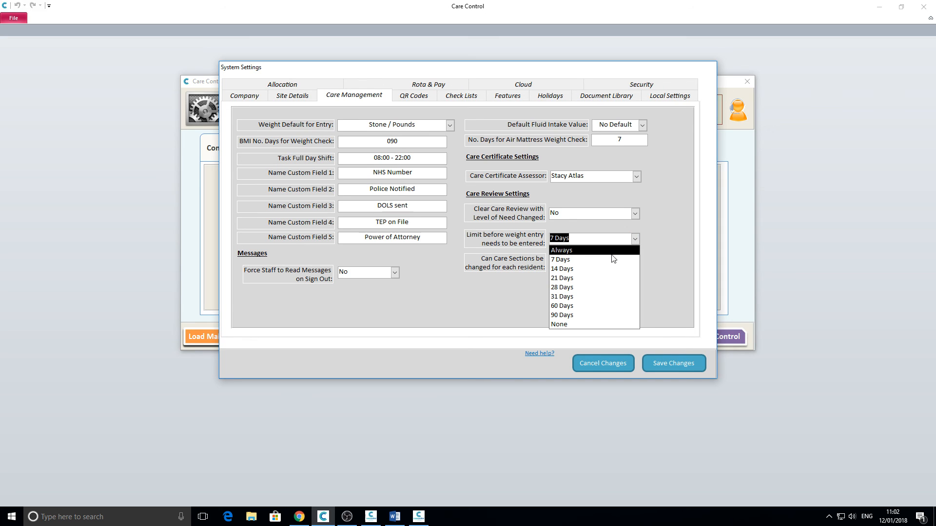
{"action": "left_click", "coordinate": [641, 239]}
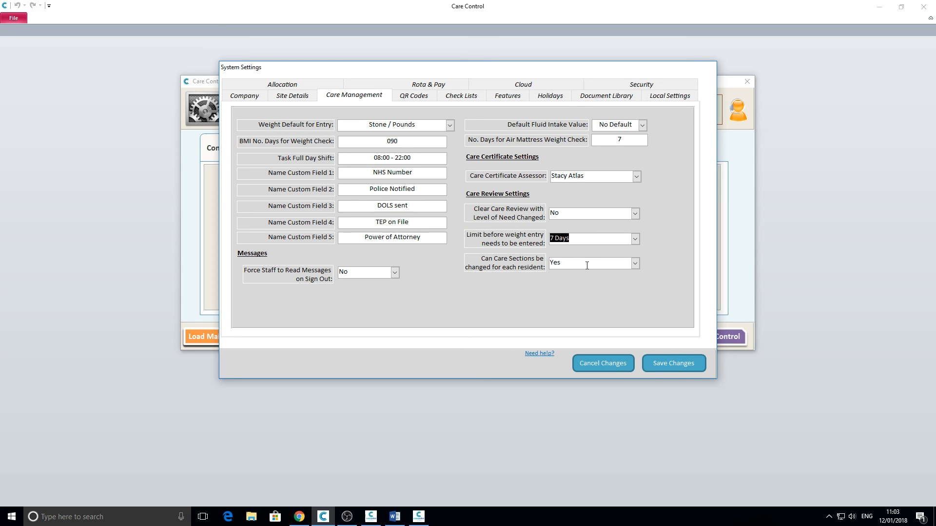
Step: Discard the unsaved System Settings changes and confirm closing the window
{"action": "left_click", "coordinate": [591, 363]}
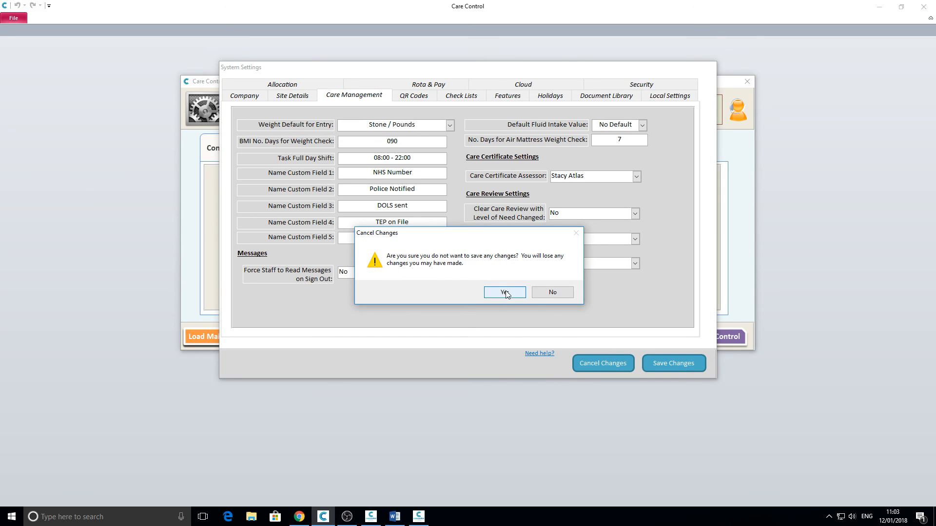
{"action": "left_click", "coordinate": [505, 293]}
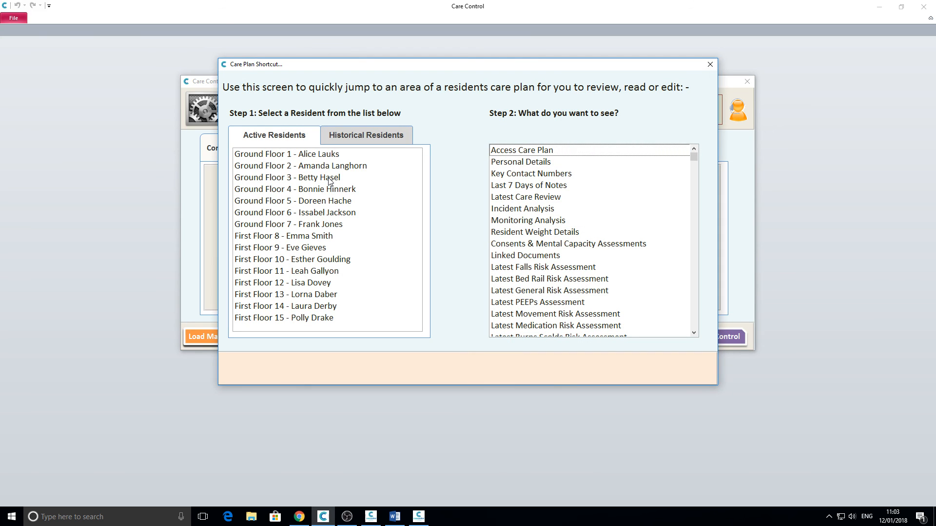
Step: Open Ground Floor 4's care plan at Care Reviews, showing the incomplete 12/01/2018 review
{"action": "left_click", "coordinate": [329, 180]}
{"action": "left_click", "coordinate": [379, 191]}
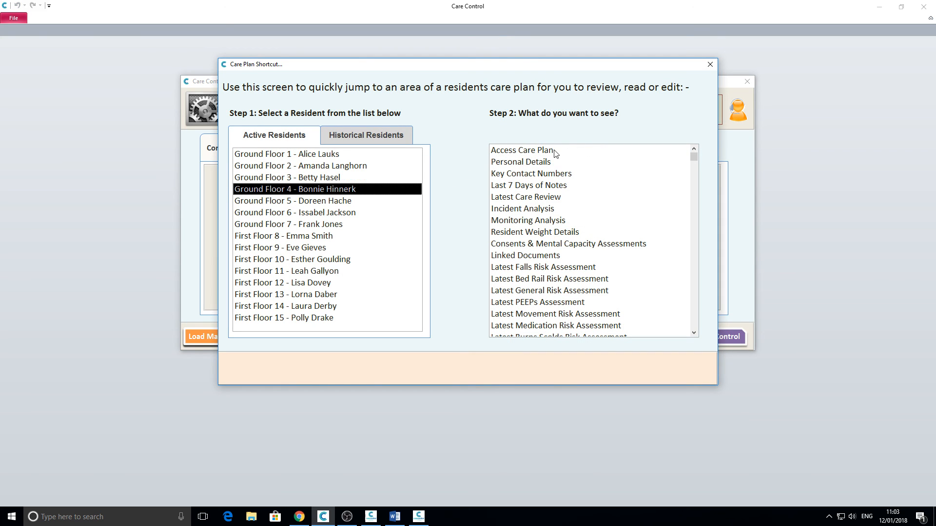
{"action": "left_click", "coordinate": [554, 152]}
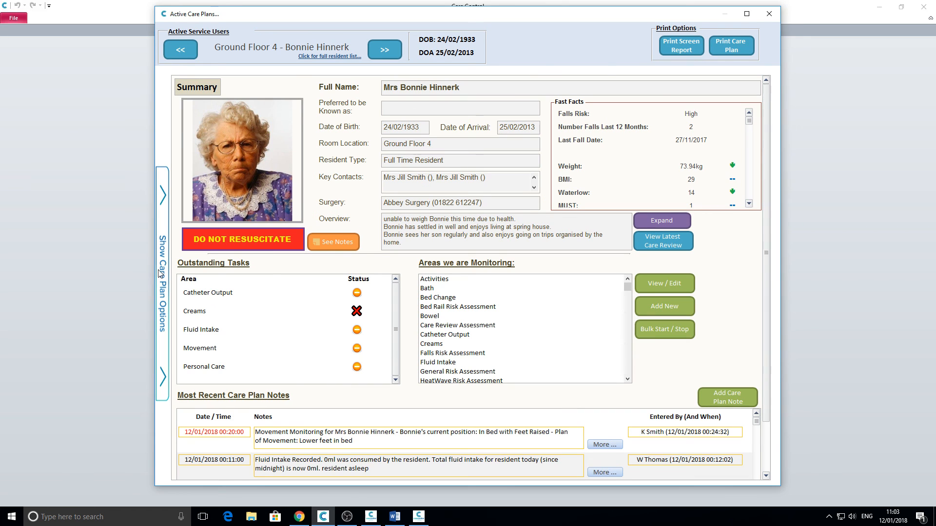
{"action": "left_click", "coordinate": [167, 272]}
{"action": "left_click", "coordinate": [206, 176]}
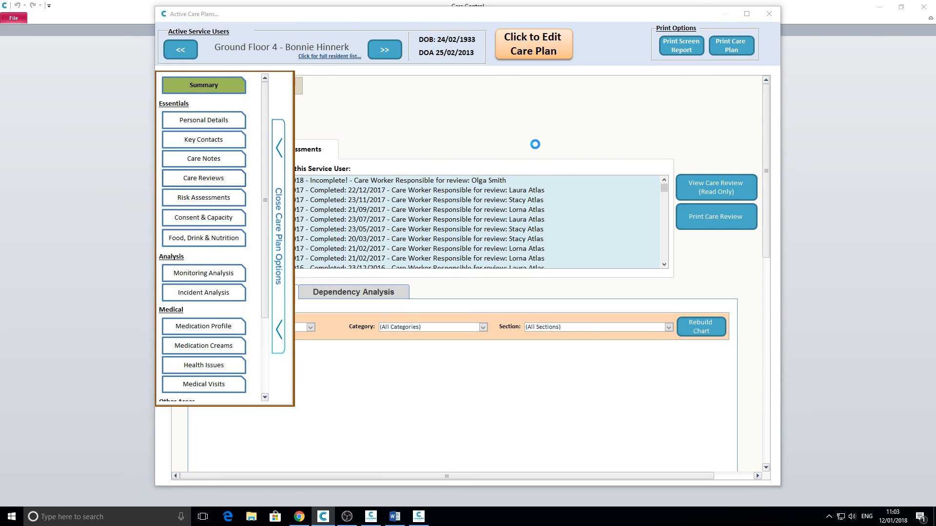
{"action": "left_click", "coordinate": [524, 44]}
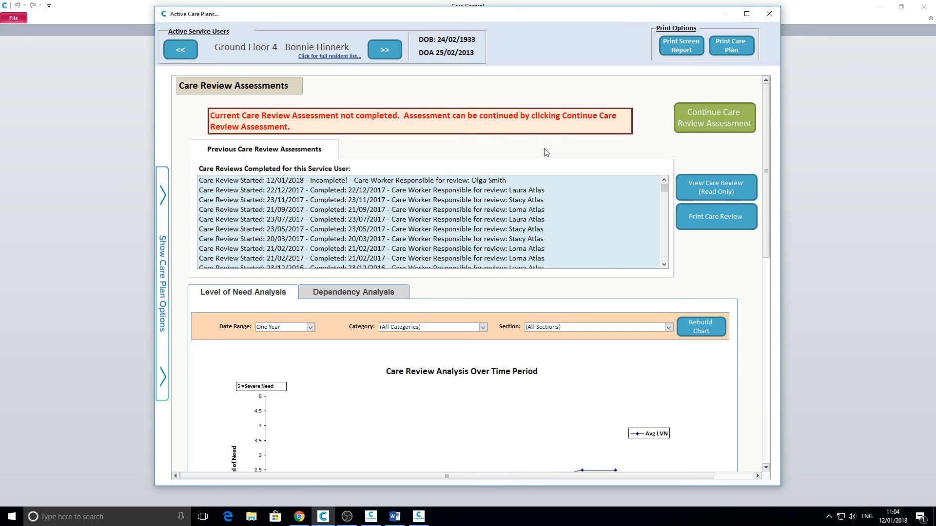
{"action": "left_click", "coordinate": [705, 121]}
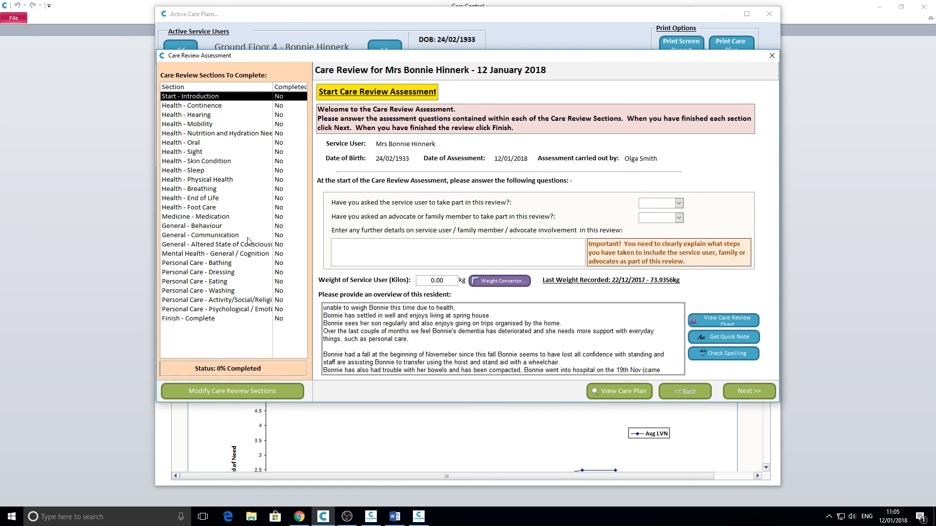
Step: Close the care review assessment and the resident's care plan window to return to Administration
{"action": "left_click", "coordinate": [772, 56]}
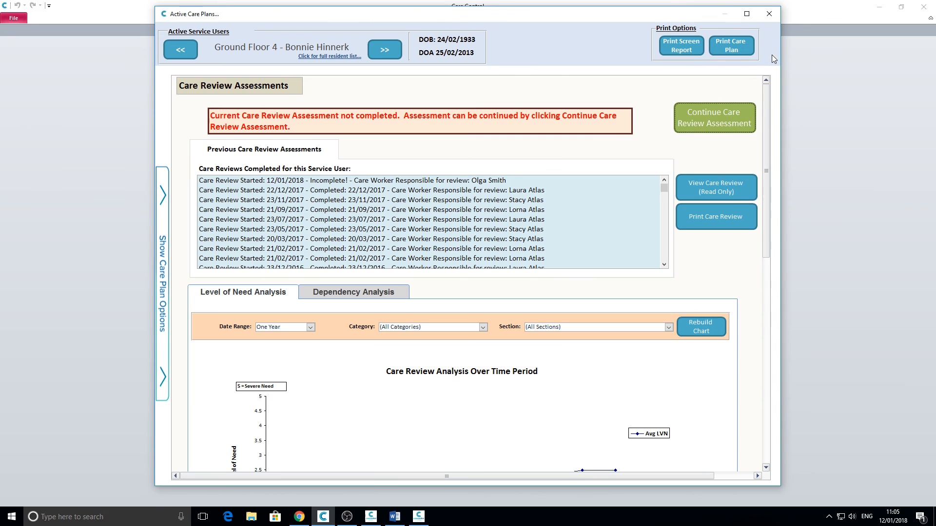
{"action": "left_click", "coordinate": [769, 13]}
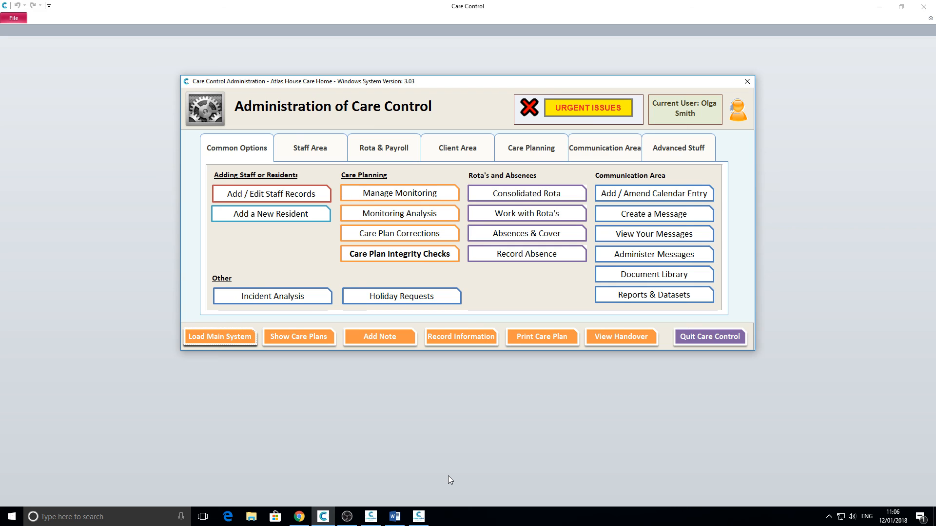
{"action": "left_click", "coordinate": [346, 518]}
{"action": "left_click", "coordinate": [346, 519]}
Step: In CCM, switch the handover notes report to Weight Analysis for all residents
{"action": "left_click", "coordinate": [419, 516]}
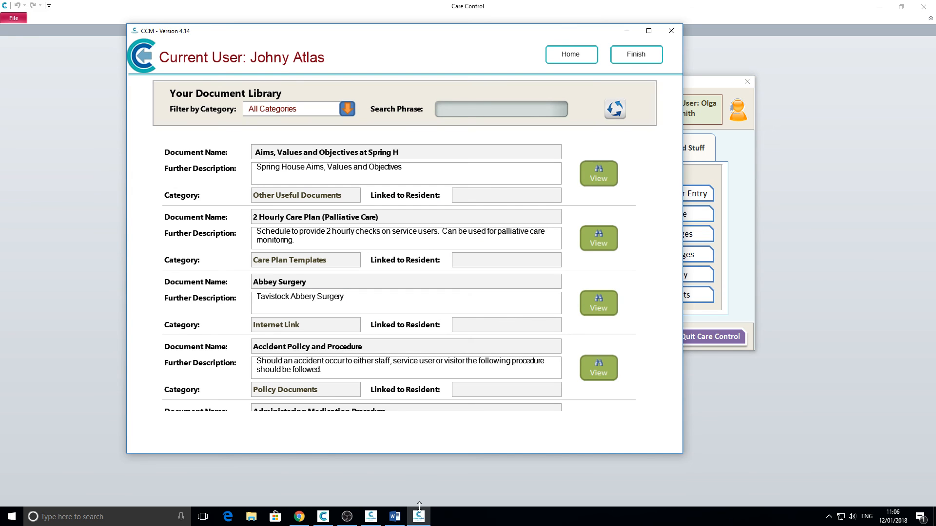
{"action": "left_click", "coordinate": [570, 54]}
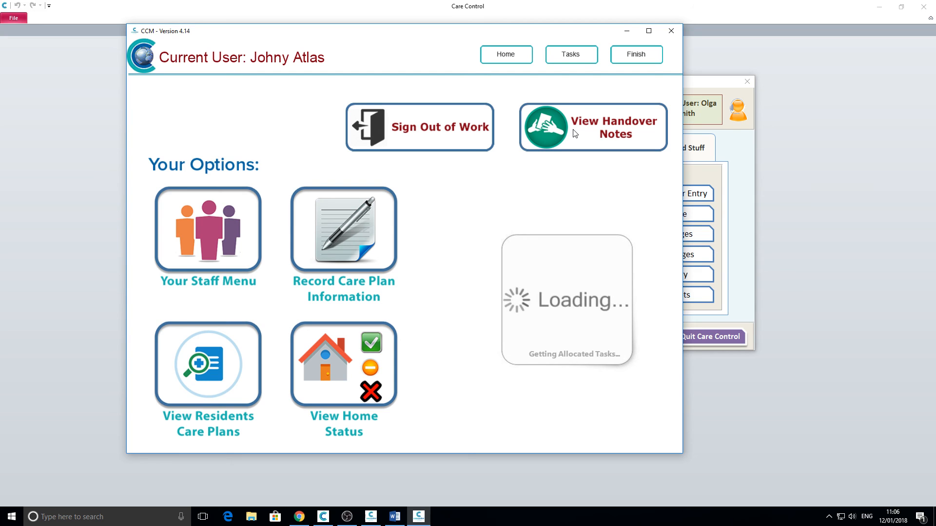
{"action": "left_click", "coordinate": [595, 133]}
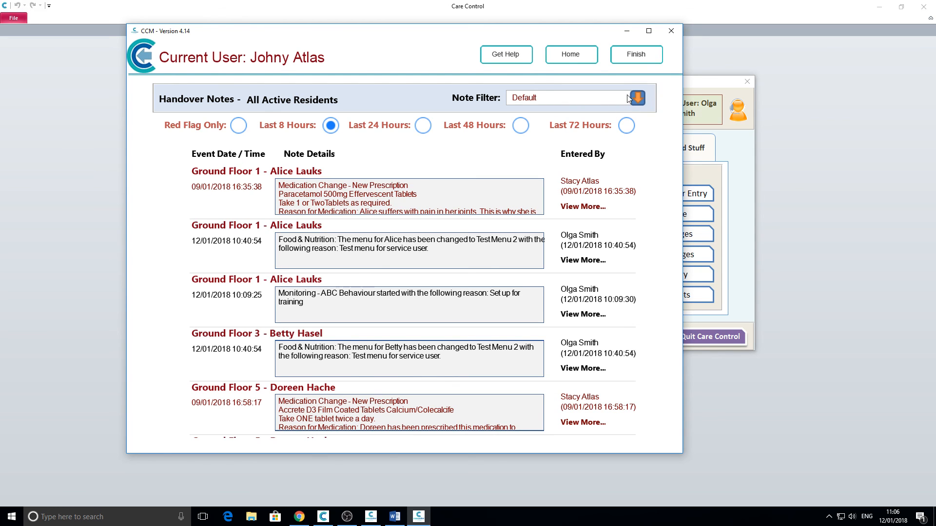
{"action": "left_click", "coordinate": [637, 97]}
{"action": "left_click", "coordinate": [308, 319]}
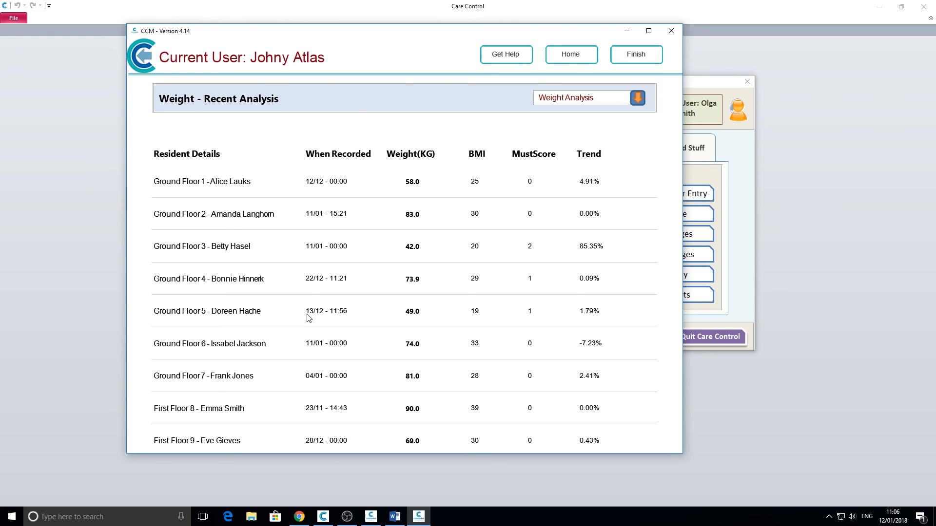
Step: Launch CC Pocket from the second Care Control taskbar icon
{"action": "left_click", "coordinate": [347, 516]}
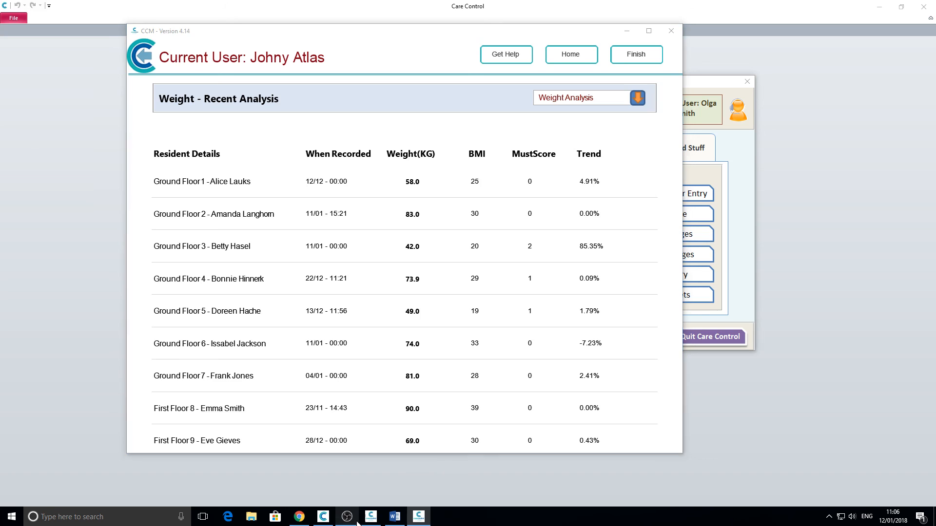
{"action": "left_click", "coordinate": [628, 47]}
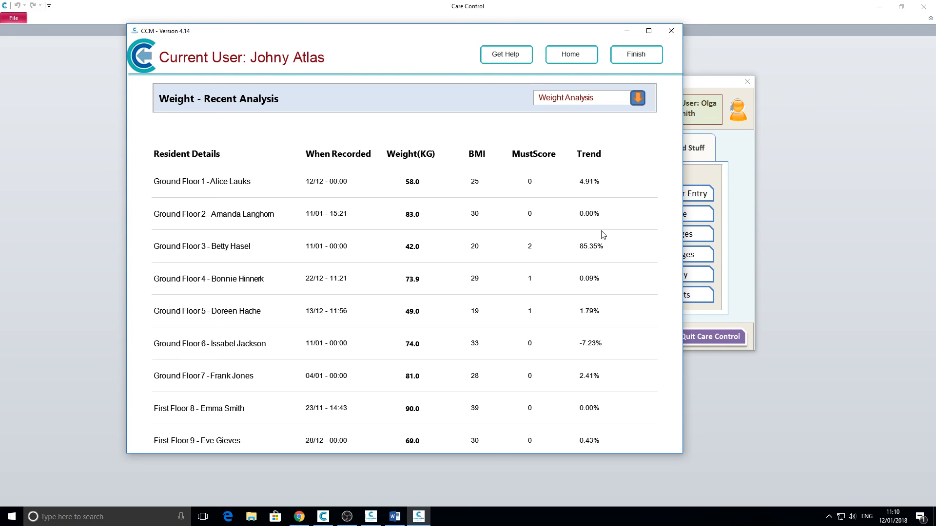
Step: Minimize CCM and open CC Pocket's staff rota for Fri, 19 Jan 2018
{"action": "left_click", "coordinate": [378, 515]}
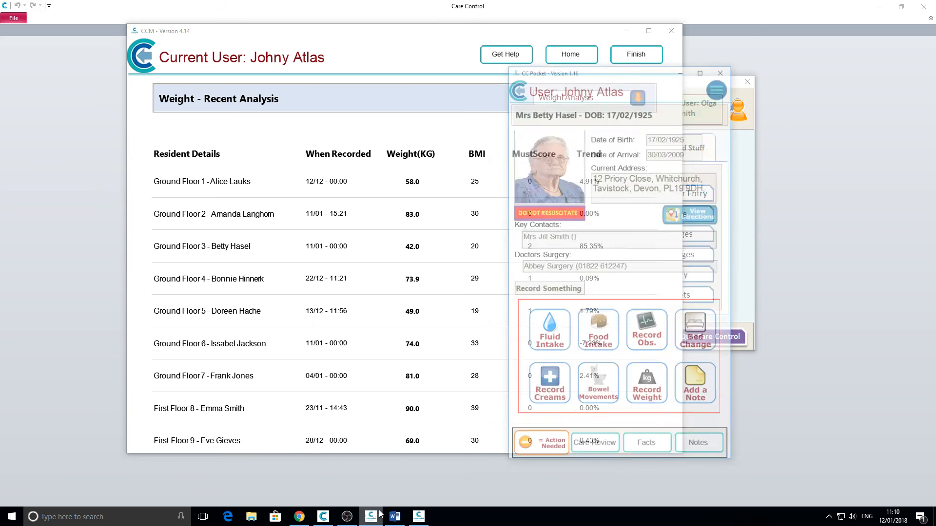
{"action": "left_click", "coordinate": [497, 33]}
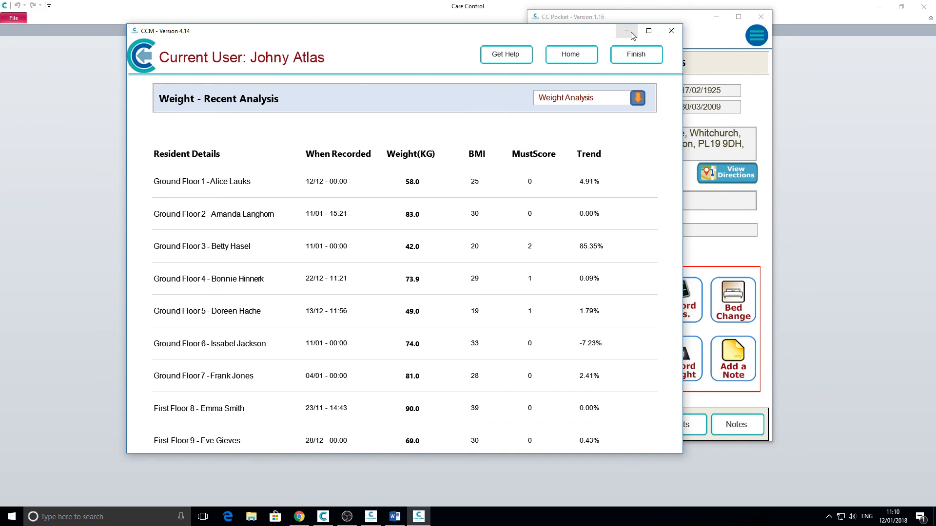
{"action": "left_click", "coordinate": [631, 35]}
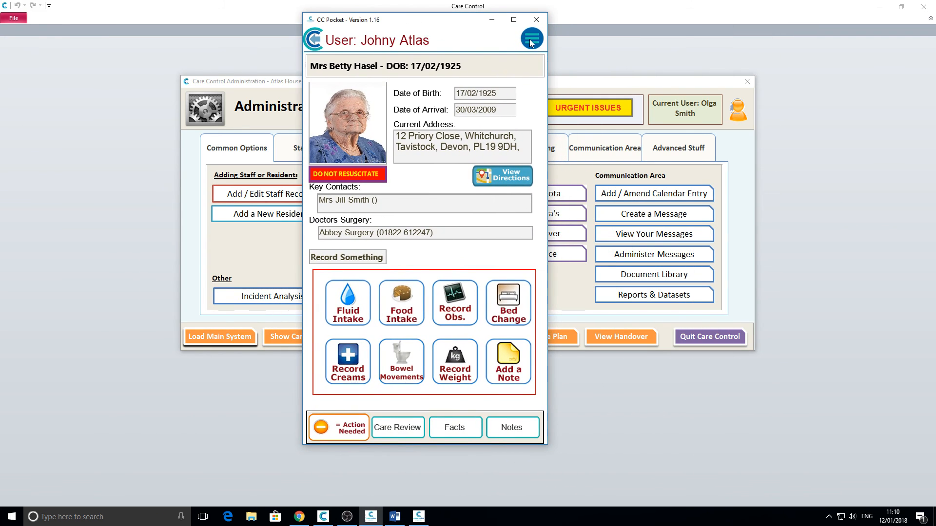
{"action": "left_click", "coordinate": [532, 39]}
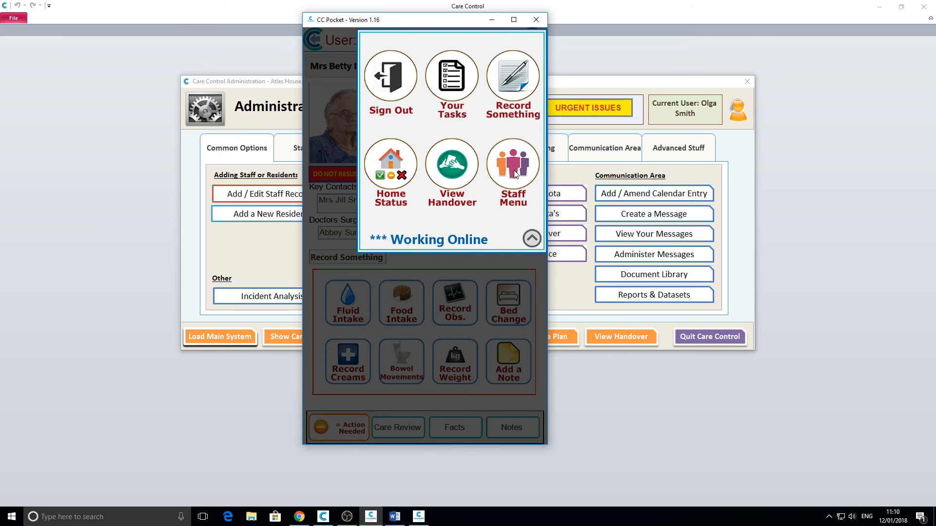
{"action": "left_click", "coordinate": [515, 173]}
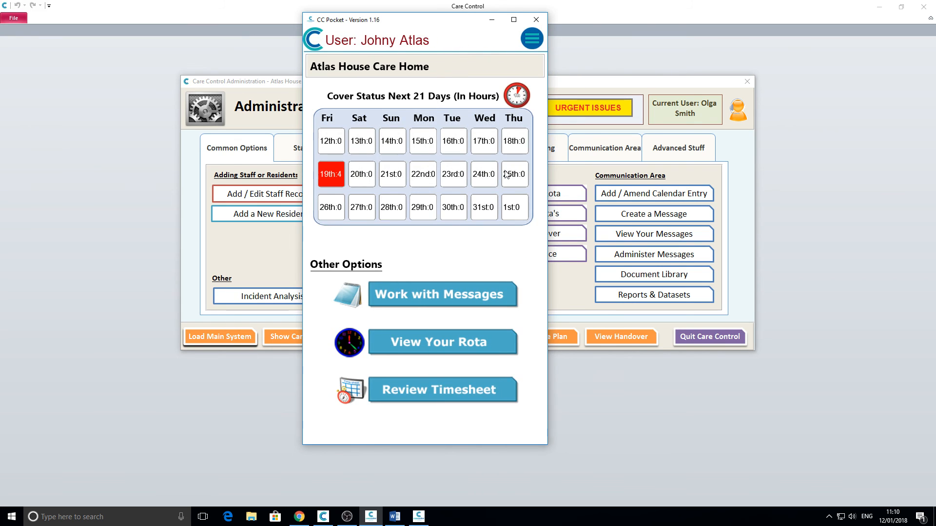
{"action": "left_click", "coordinate": [330, 175]}
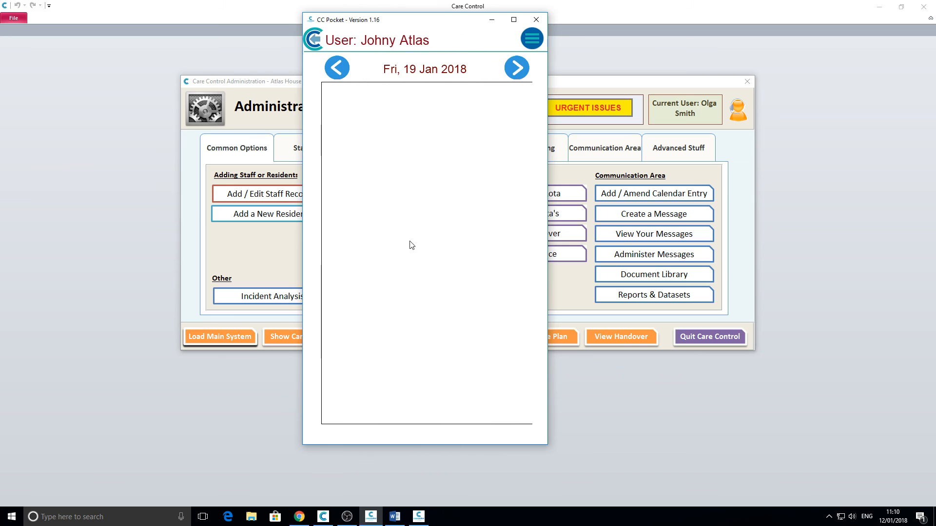
Step: Scroll the 19 Jan rota's shifts, including the uncovered 16:00–20:00 Activities Co-Ordinator cover
{"action": "scroll", "coordinate": [386, 227], "scroll_direction": "down", "scroll_amount": 4}
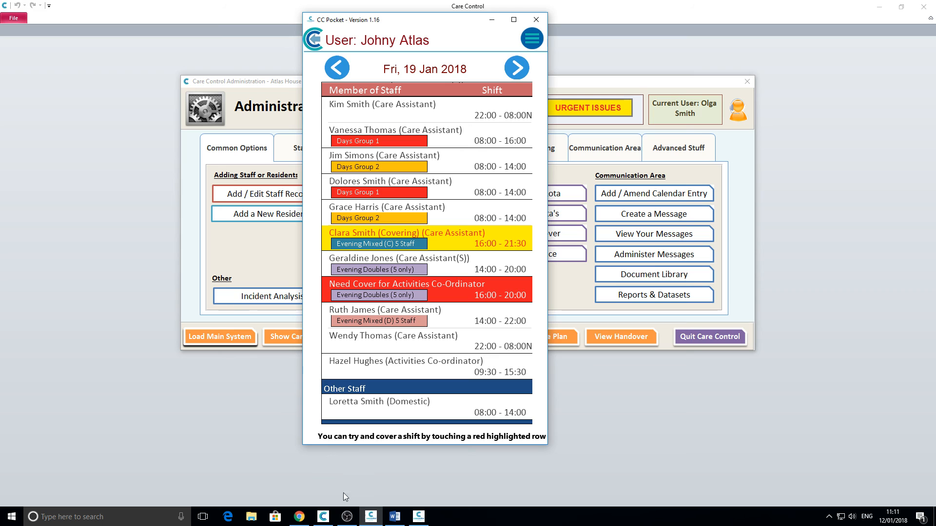
{"action": "left_click", "coordinate": [346, 517]}
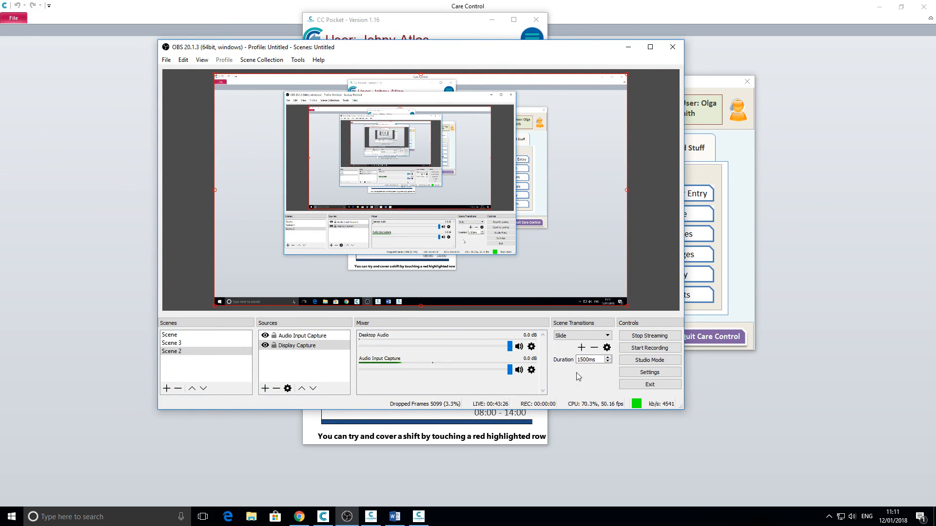